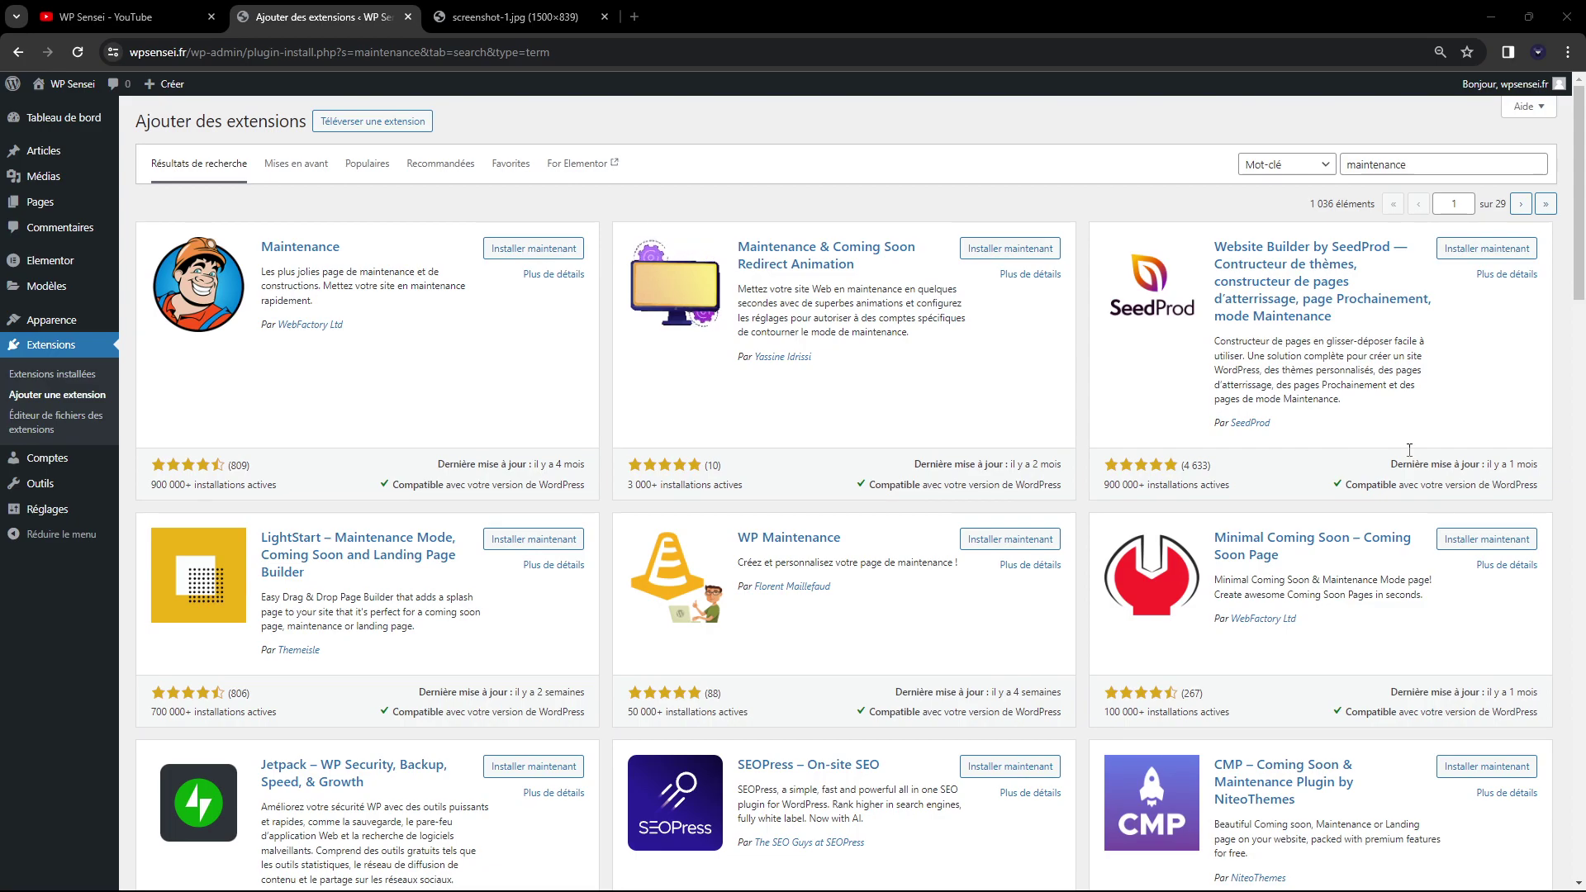
- Look at the sample maintenance page image and the YouTube channel's About details, and return to the plugin search results
{"action": "left_click", "coordinate": [450, 17]}
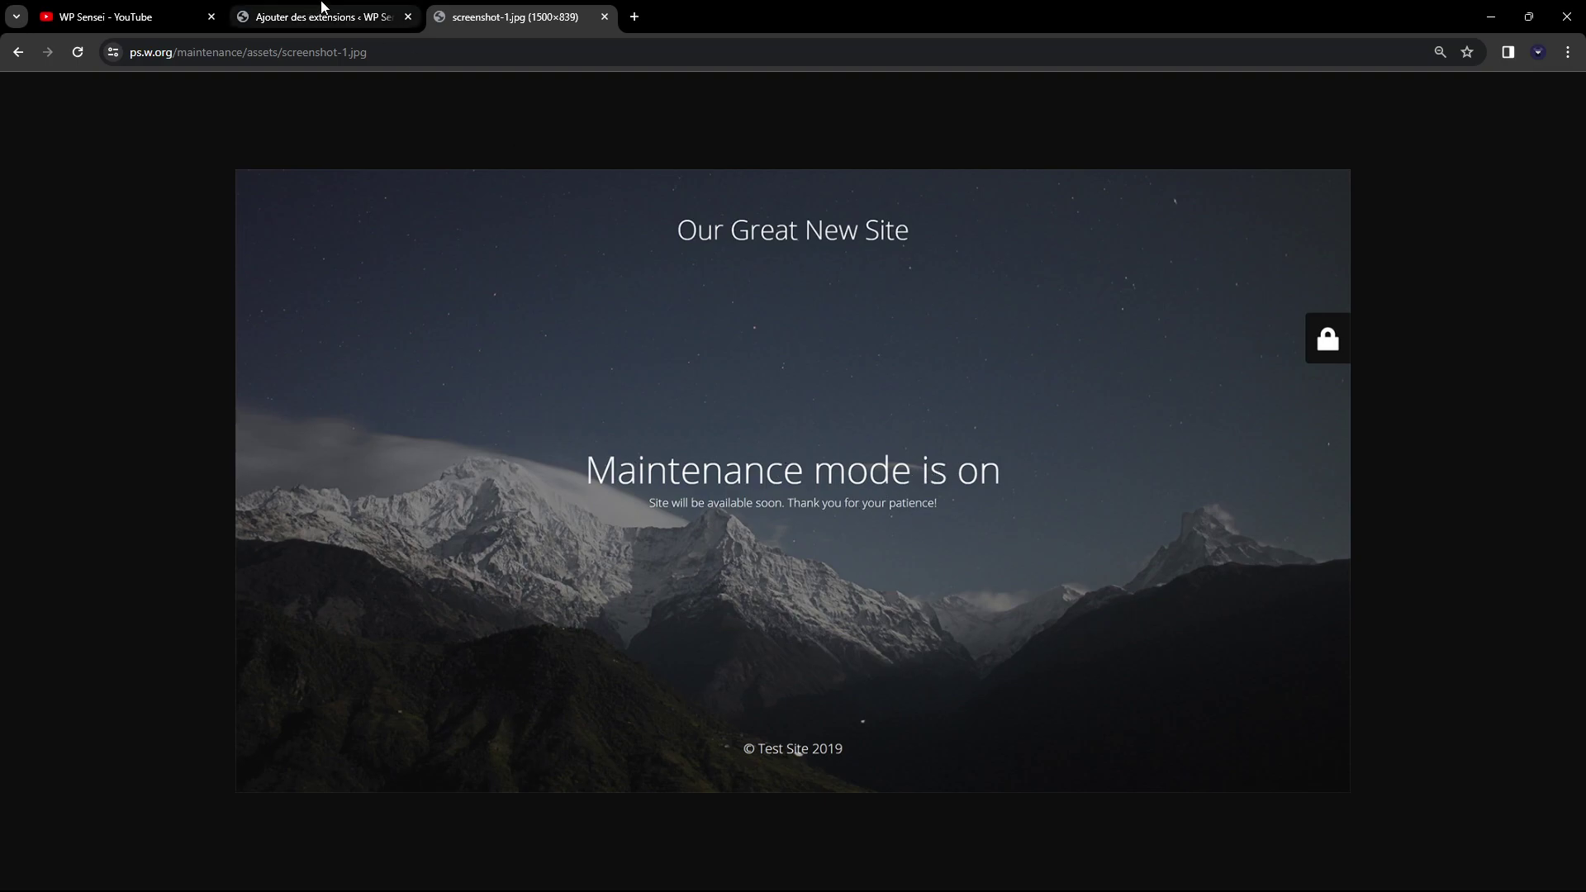
{"action": "left_click", "coordinate": [321, 17]}
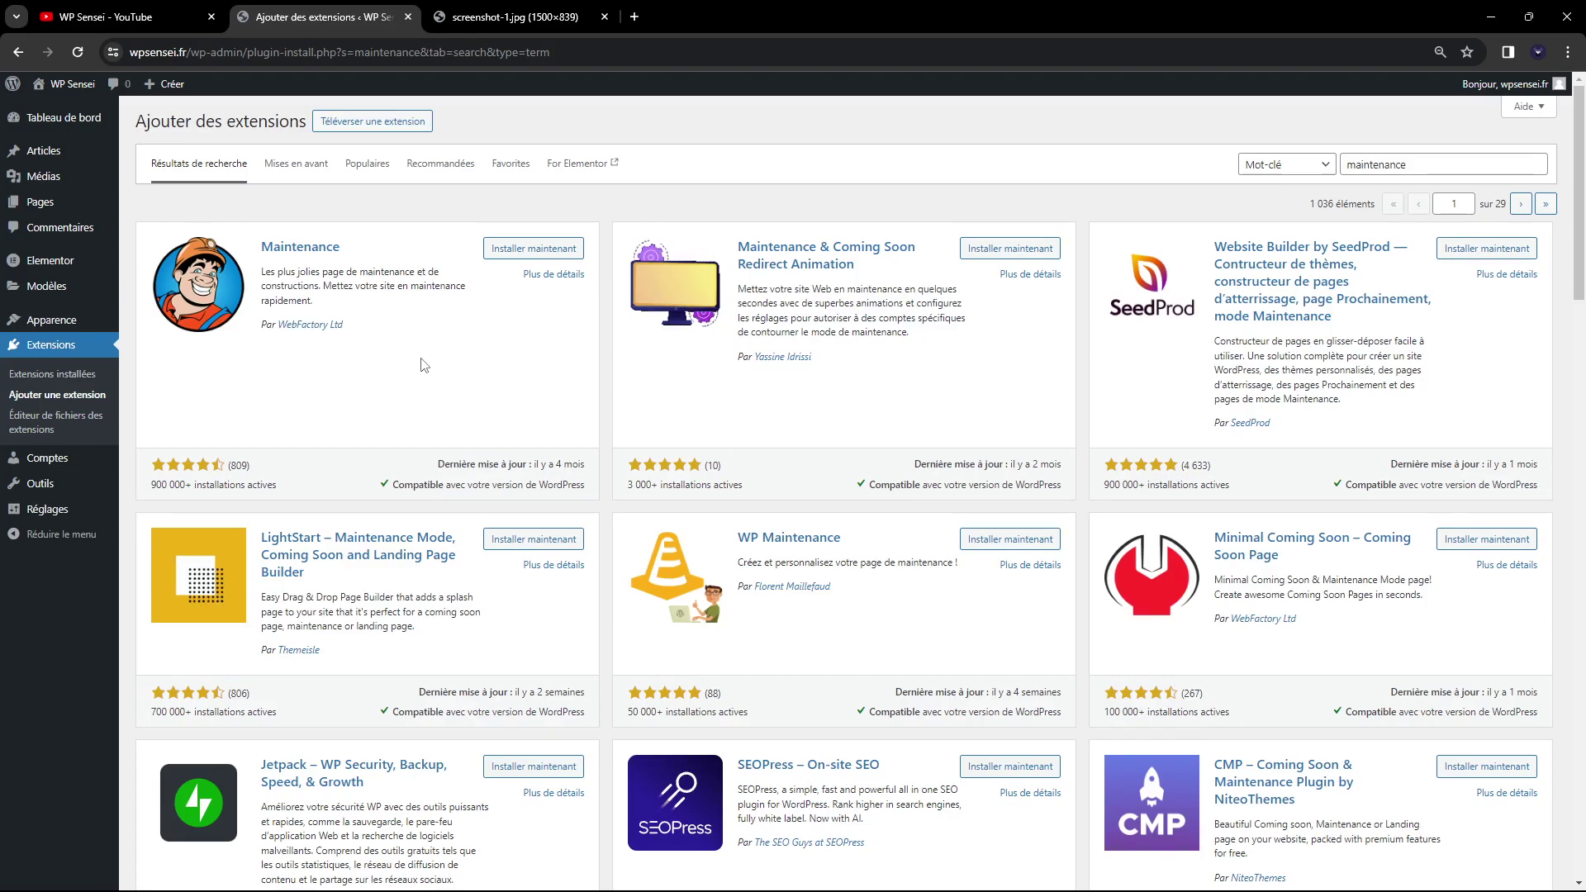
{"action": "key", "text": "ctrl+shift+Tab"}
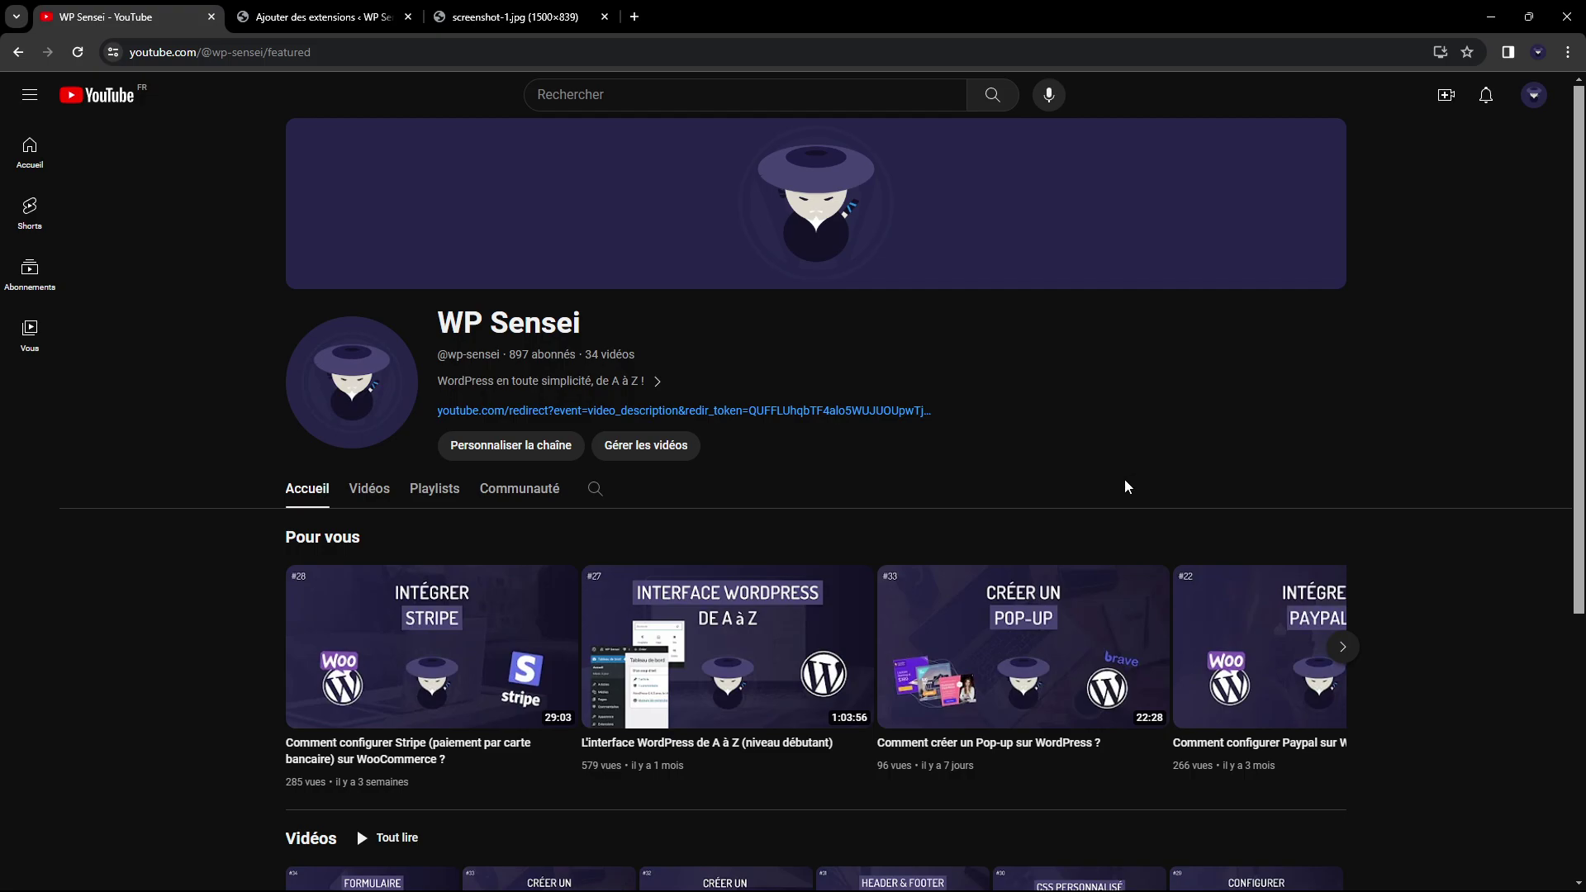
{"action": "left_click", "coordinate": [638, 382]}
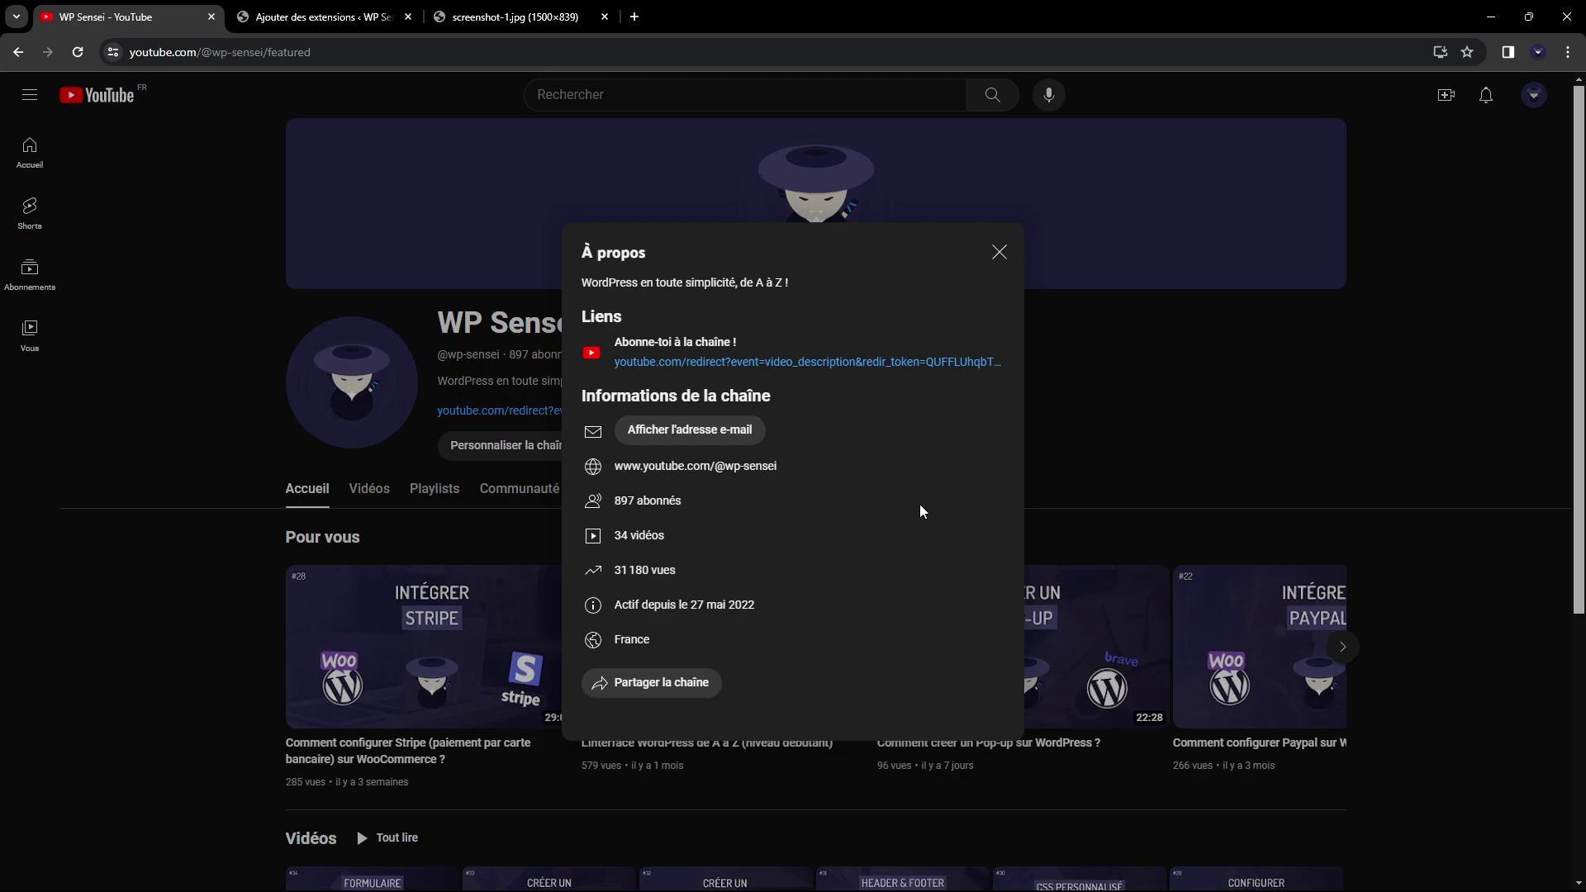
{"action": "left_click", "coordinate": [999, 252]}
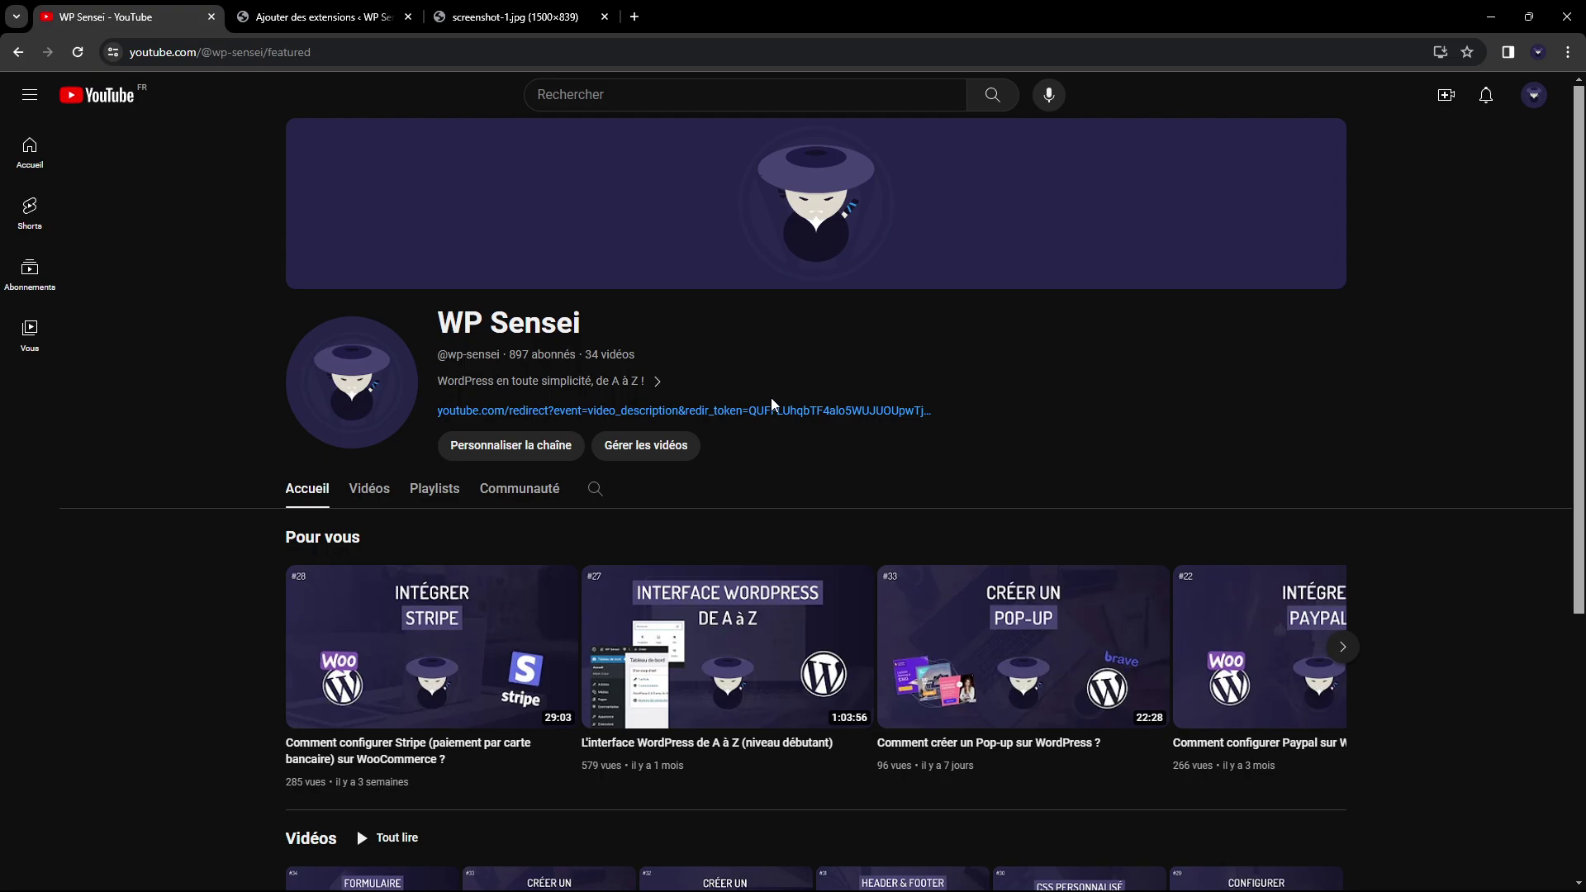
{"action": "key", "text": "ctrl+Tab"}
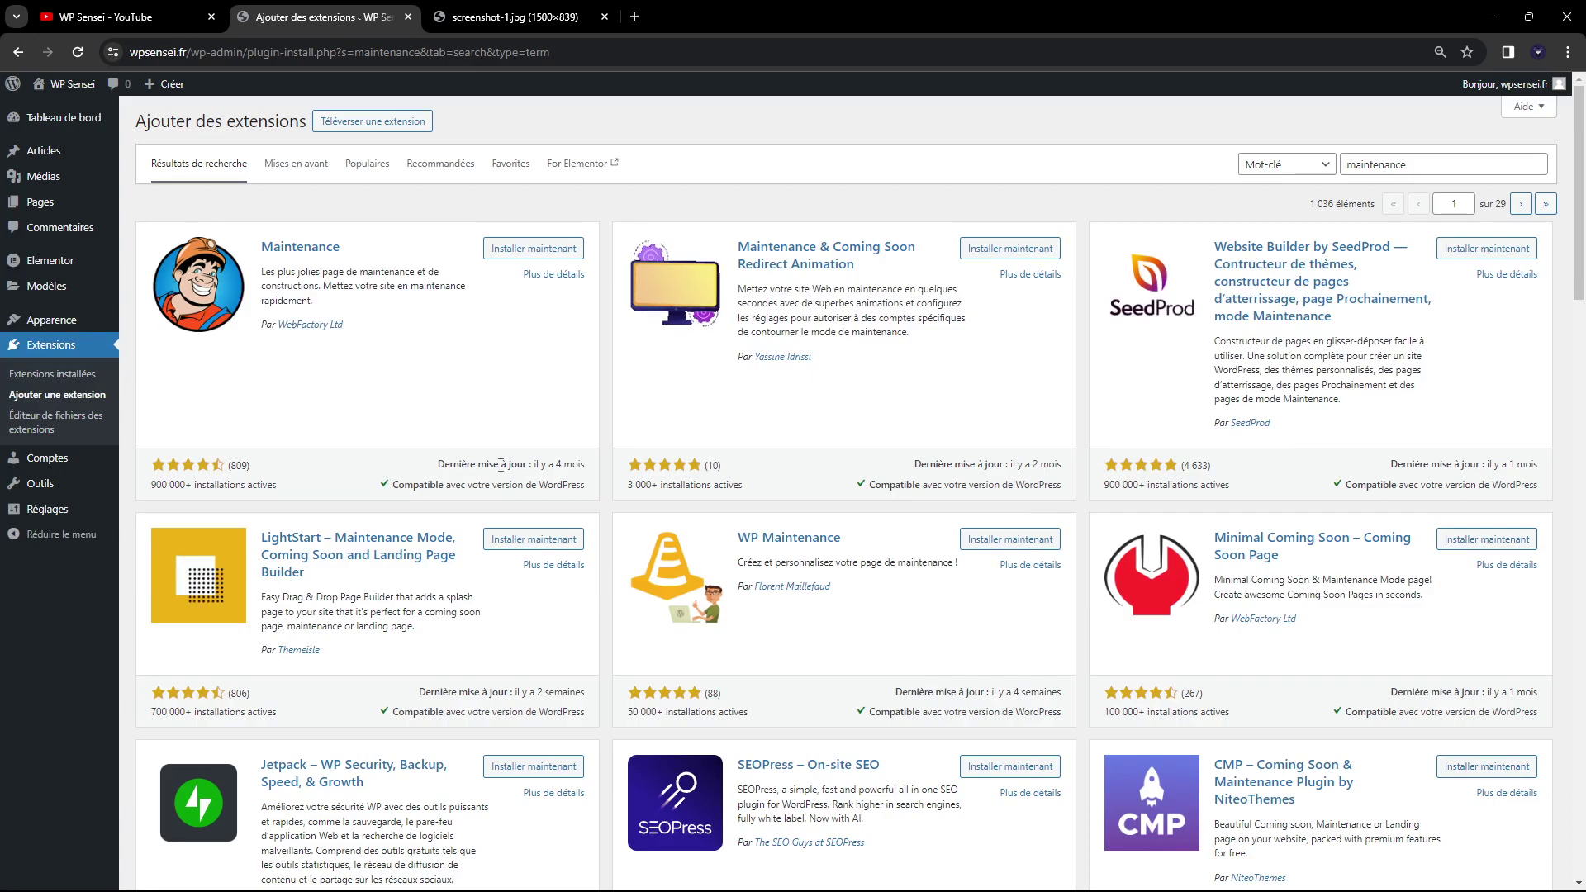
- Install and activate the Maintenance plugin by WebFactory Ltd and open its settings, dismissing the welcome notice and PRO offer
{"action": "left_click", "coordinate": [547, 249]}
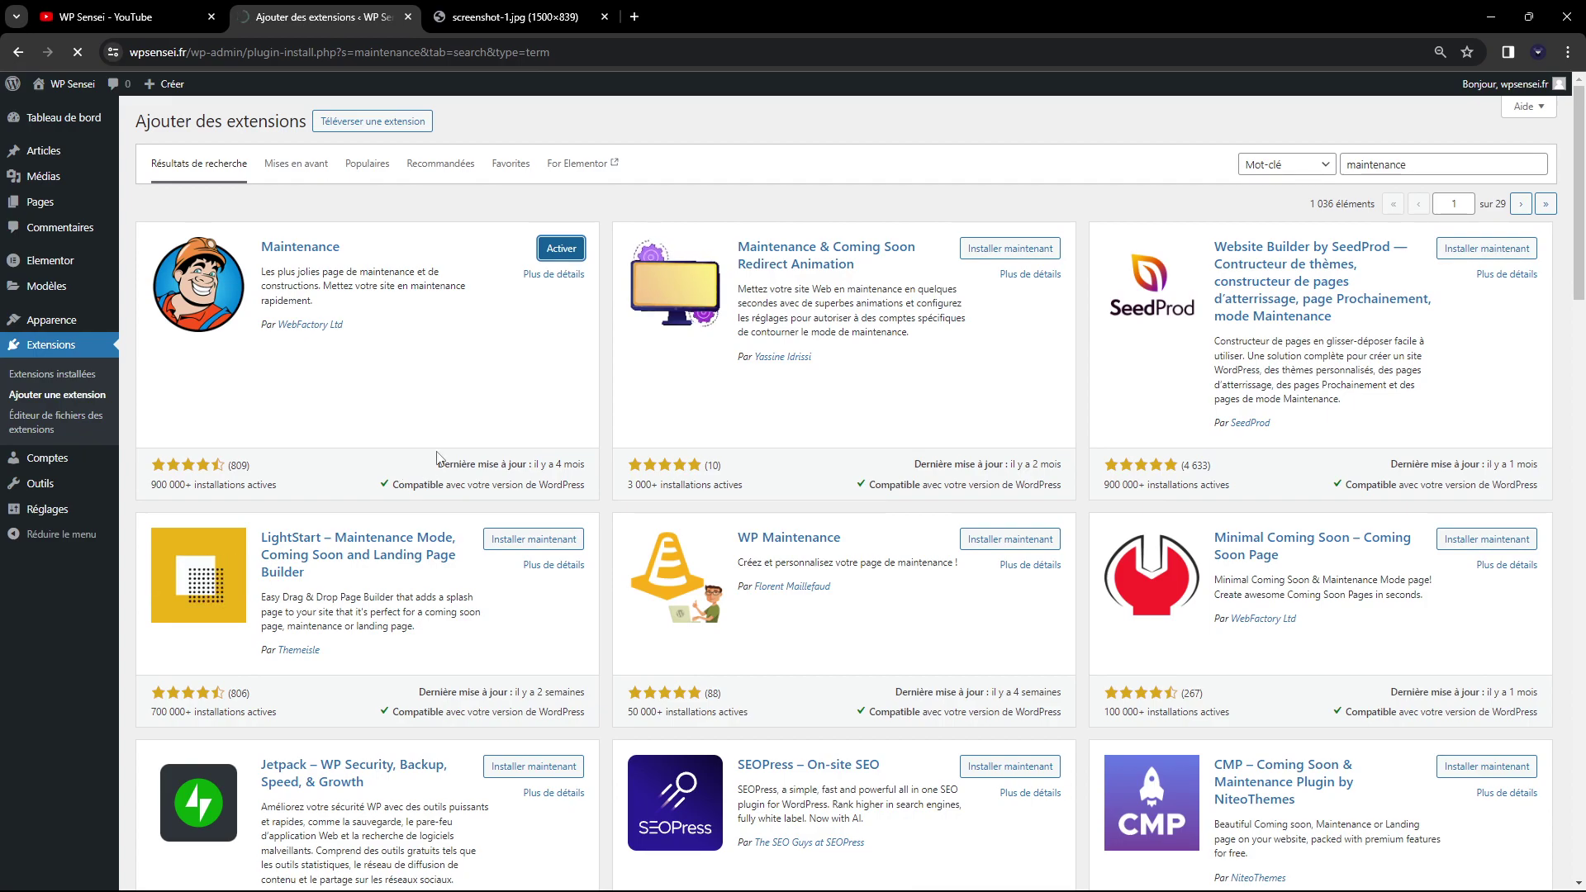
{"action": "left_click", "coordinate": [561, 248]}
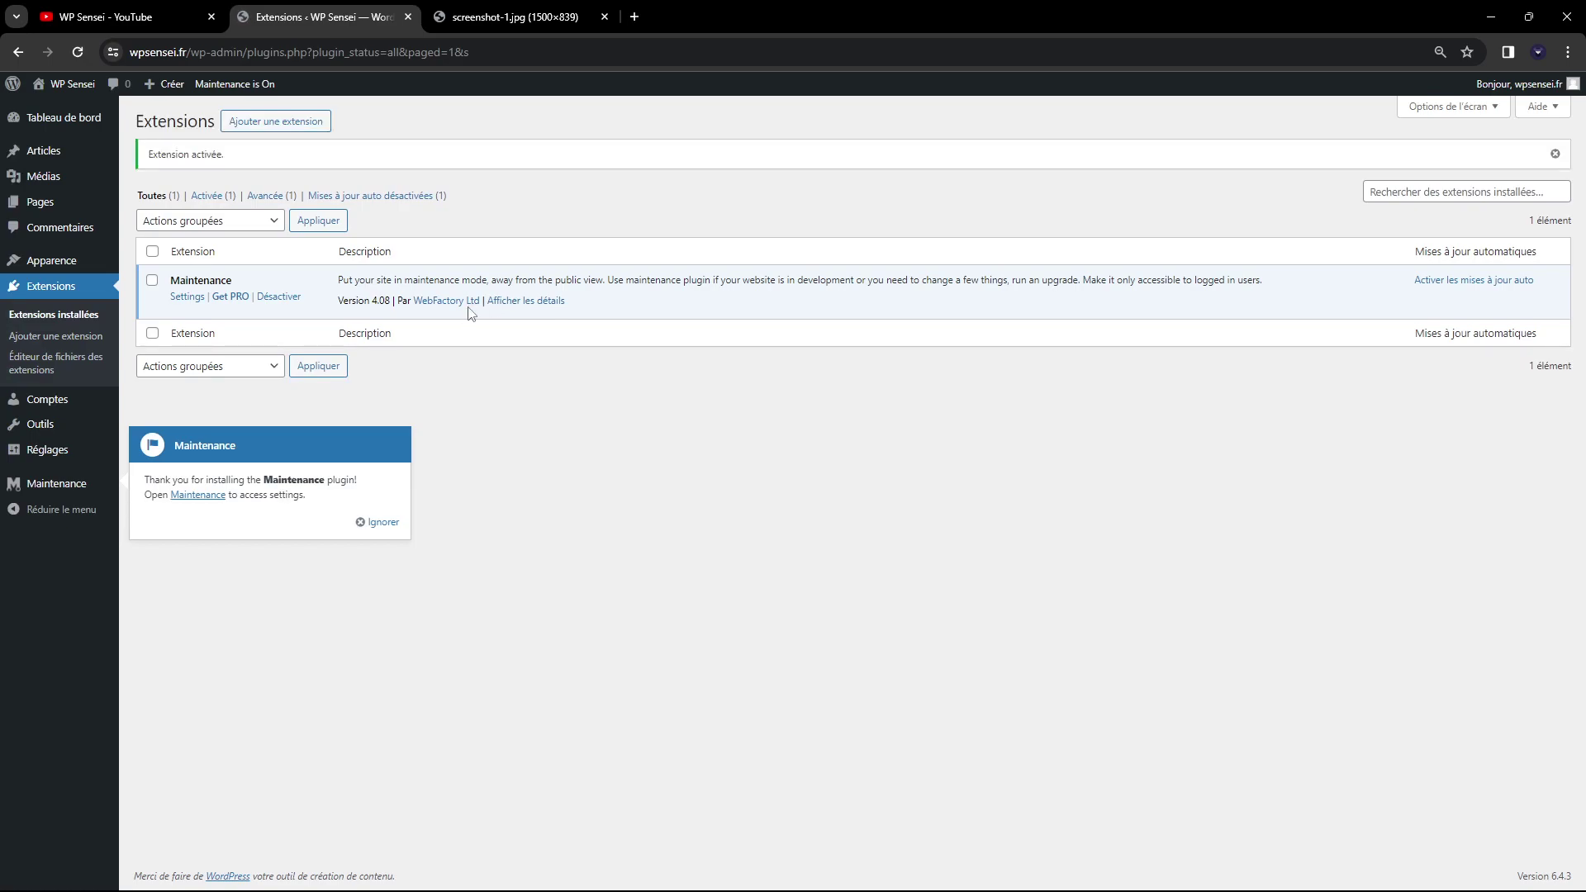
{"action": "left_click", "coordinate": [380, 522]}
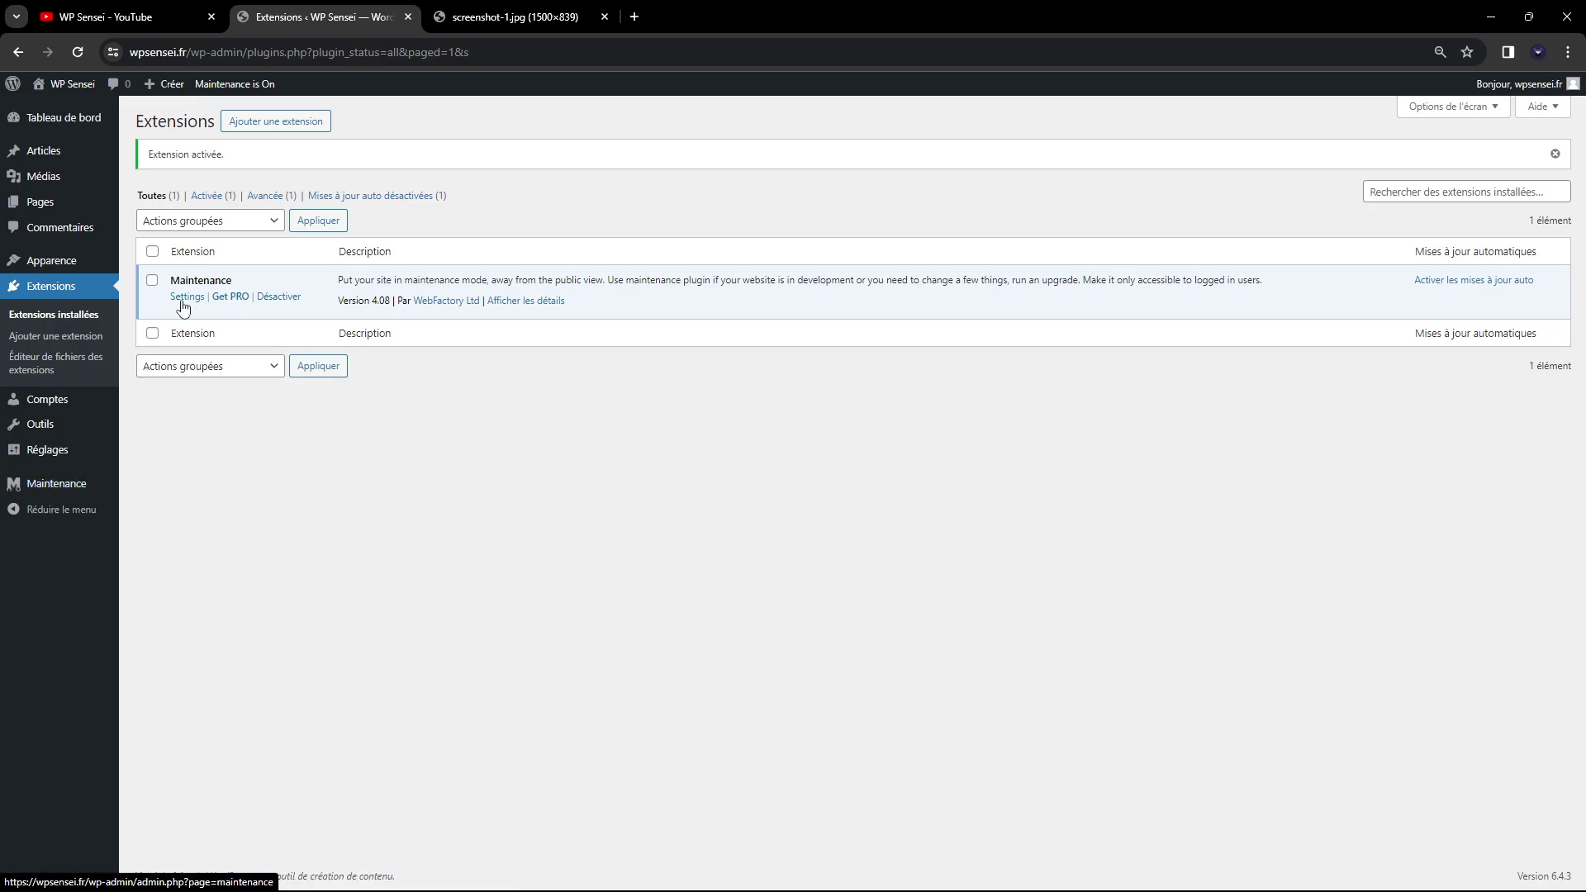
{"action": "left_click", "coordinate": [57, 486]}
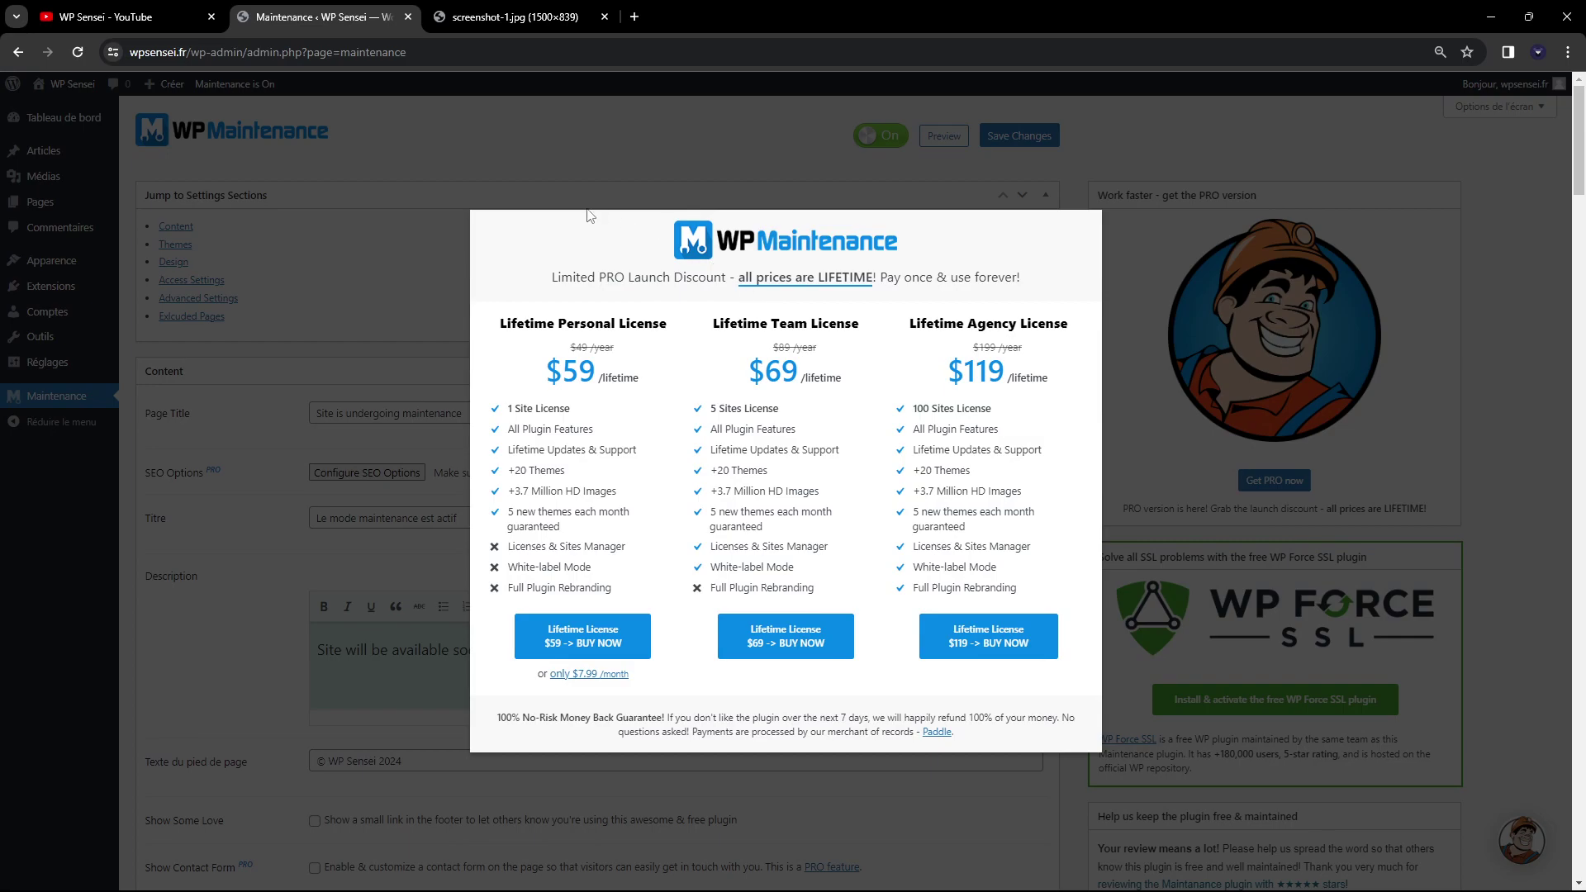
{"action": "left_click", "coordinate": [423, 246]}
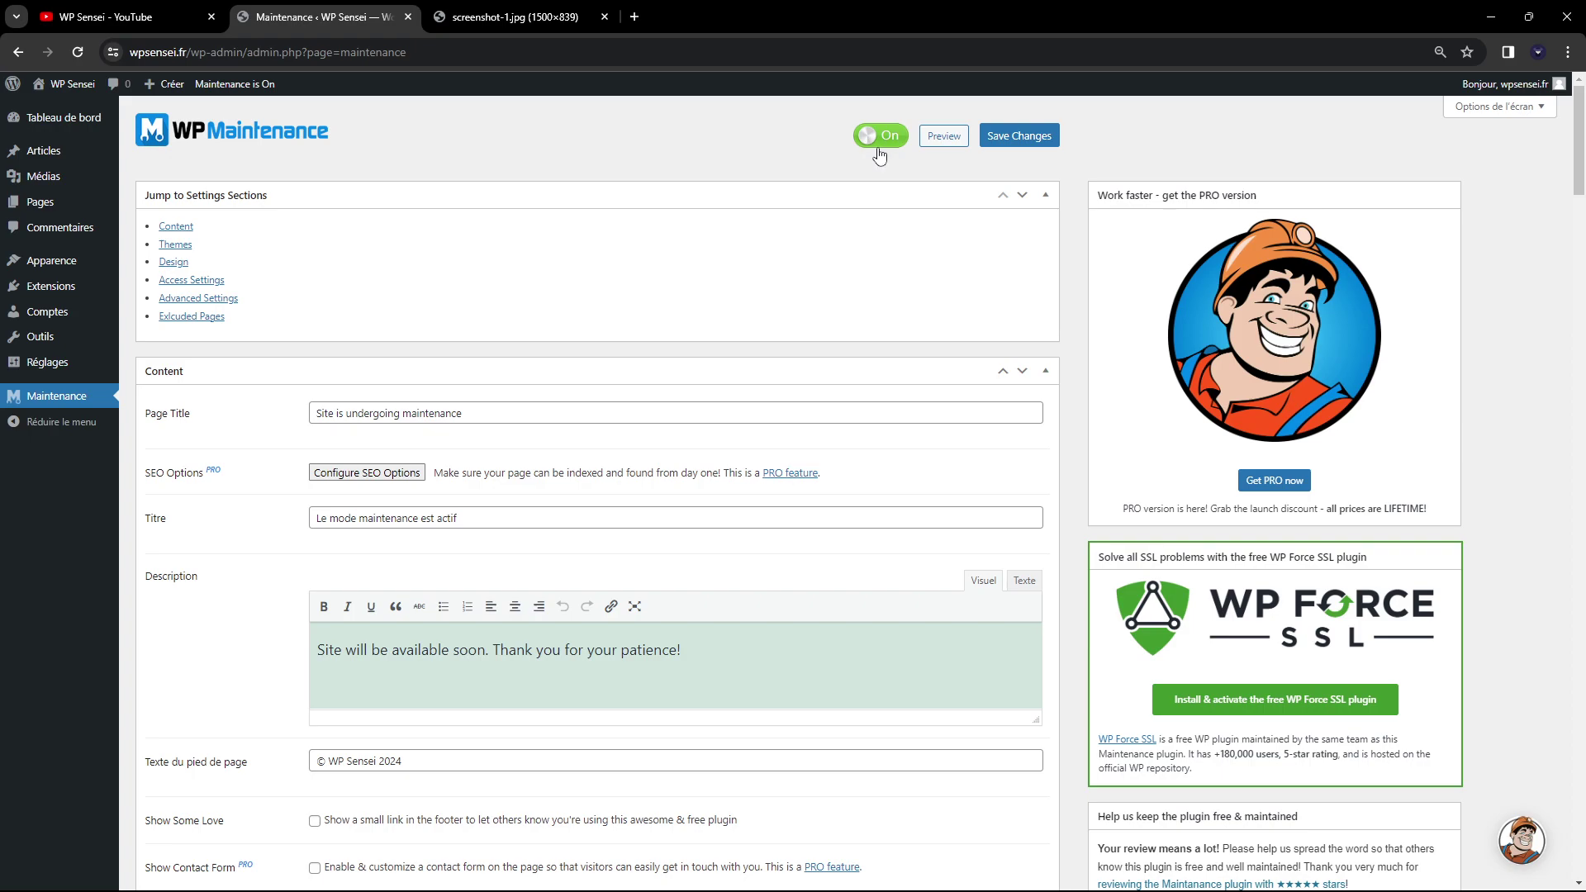
- Preview the maintenance page and compare it with the site as a logged-in administrator sees it
{"action": "left_click", "coordinate": [942, 138]}
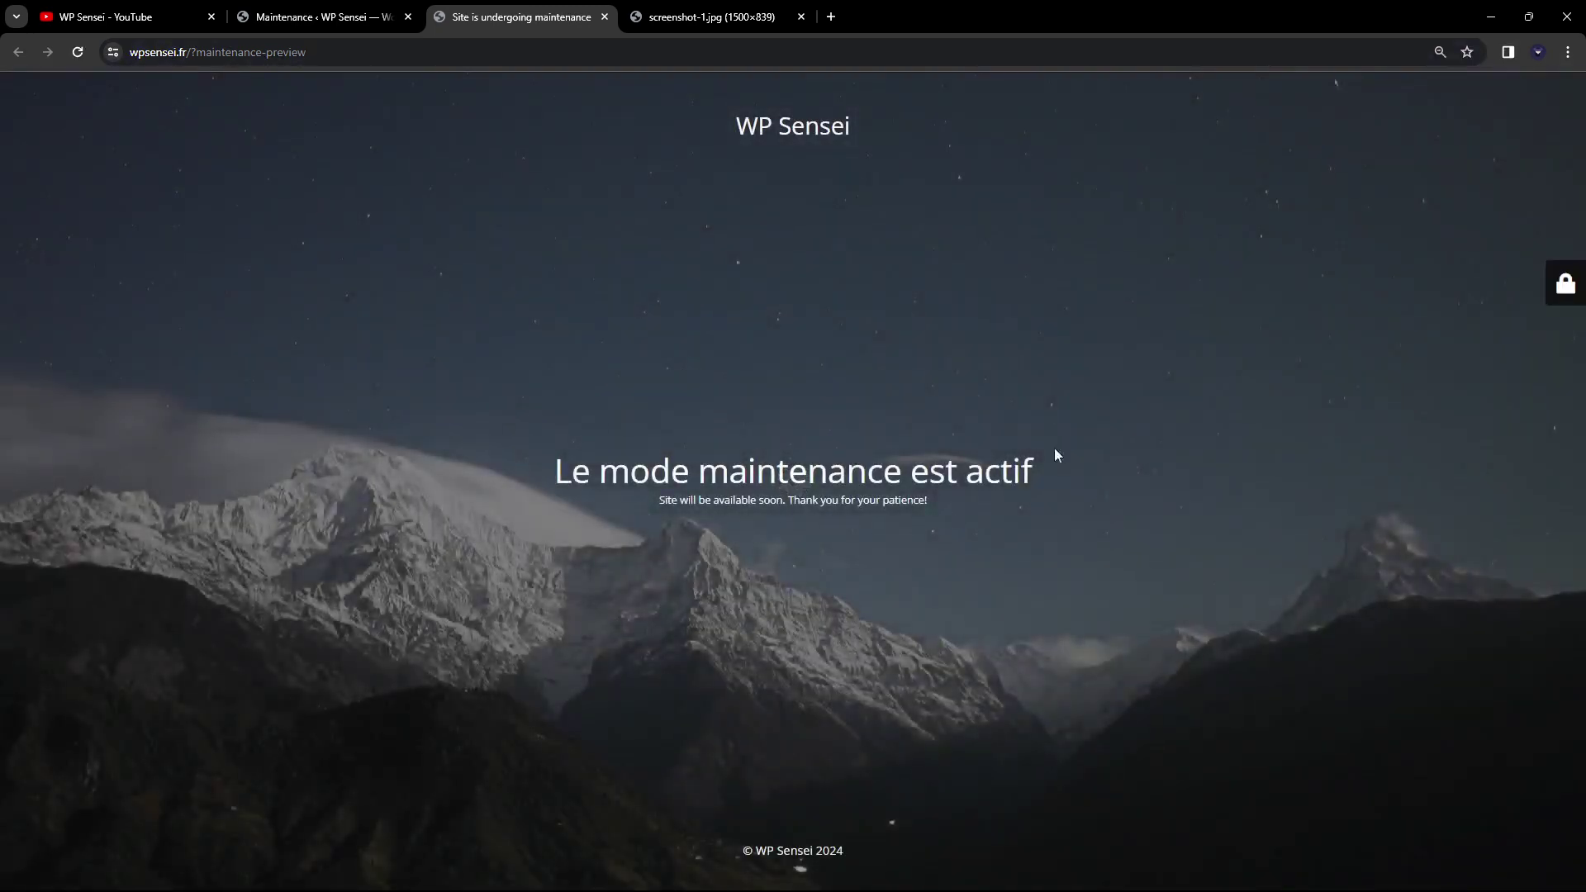
{"action": "left_click", "coordinate": [801, 16]}
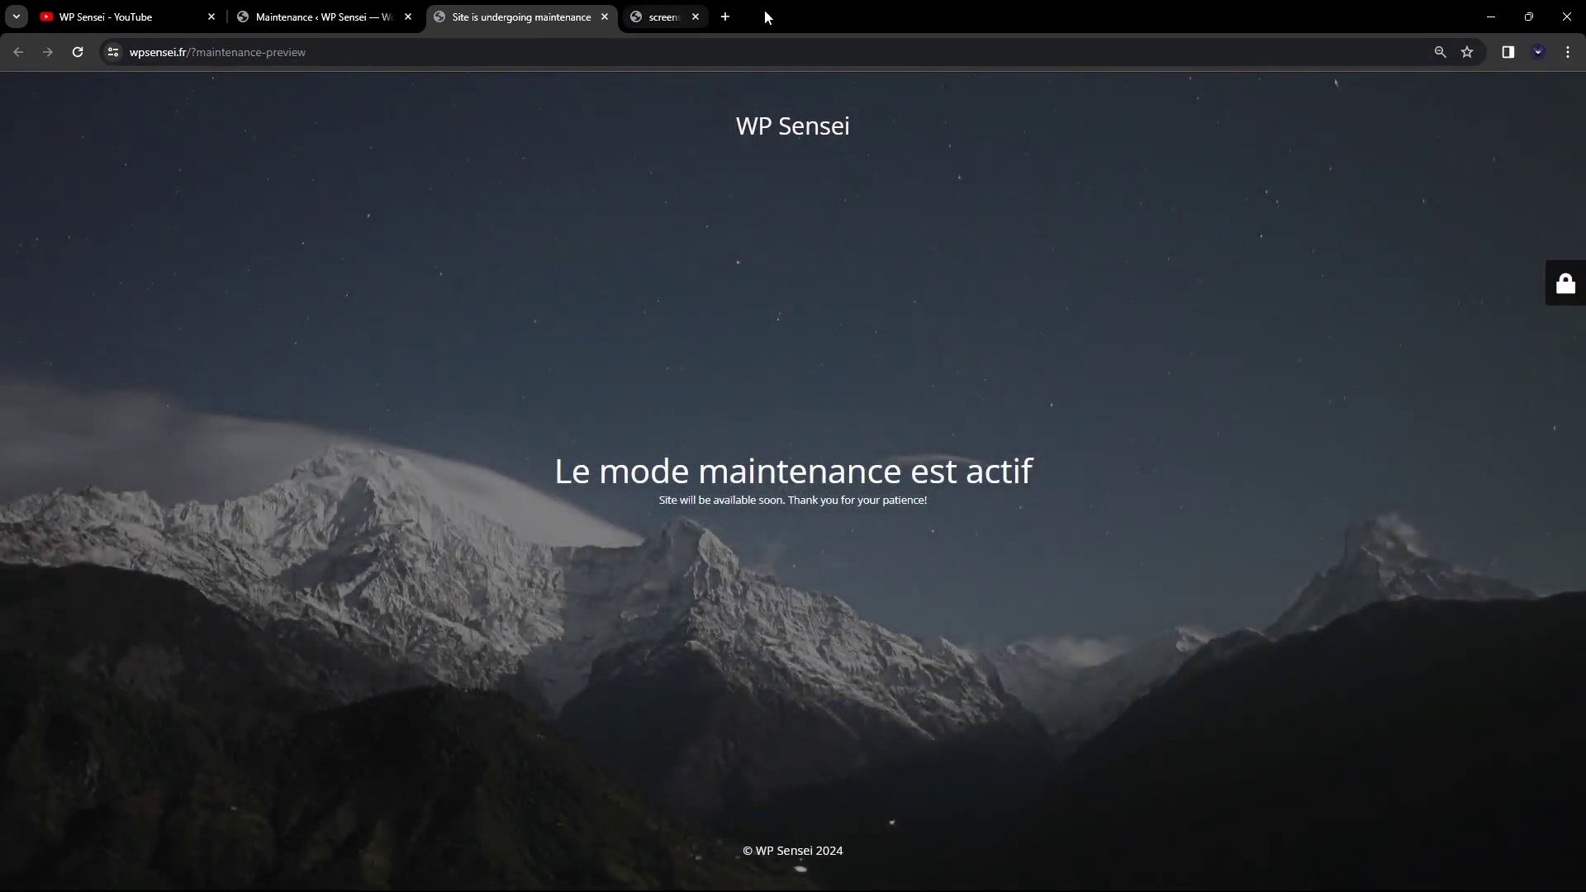
{"action": "left_click", "coordinate": [329, 17]}
{"action": "left_click", "coordinate": [83, 107]}
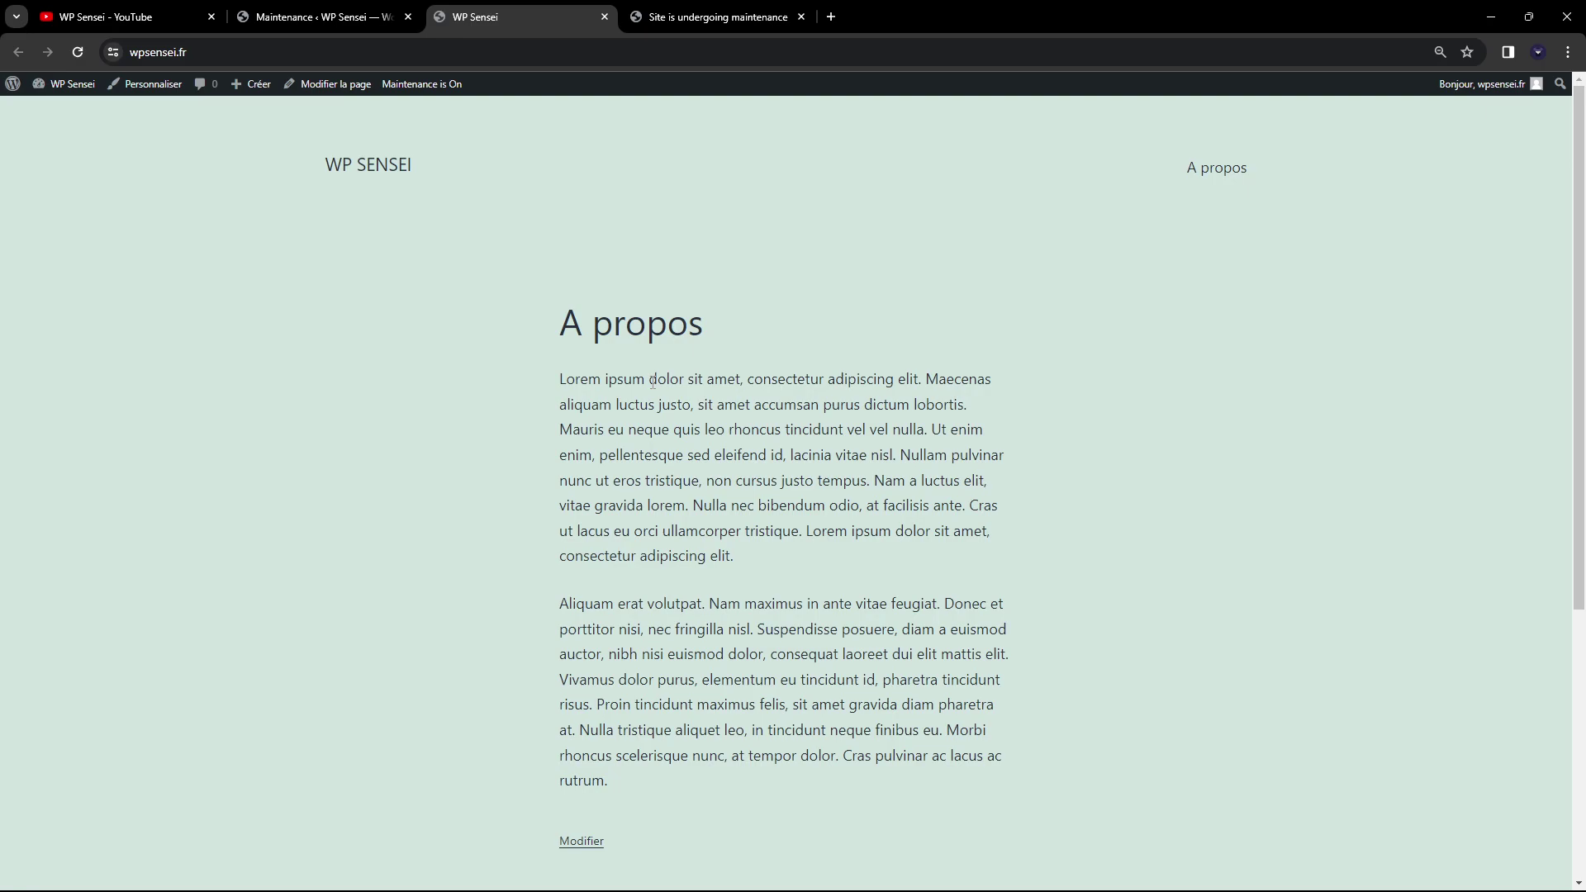
{"action": "left_click", "coordinate": [654, 9]}
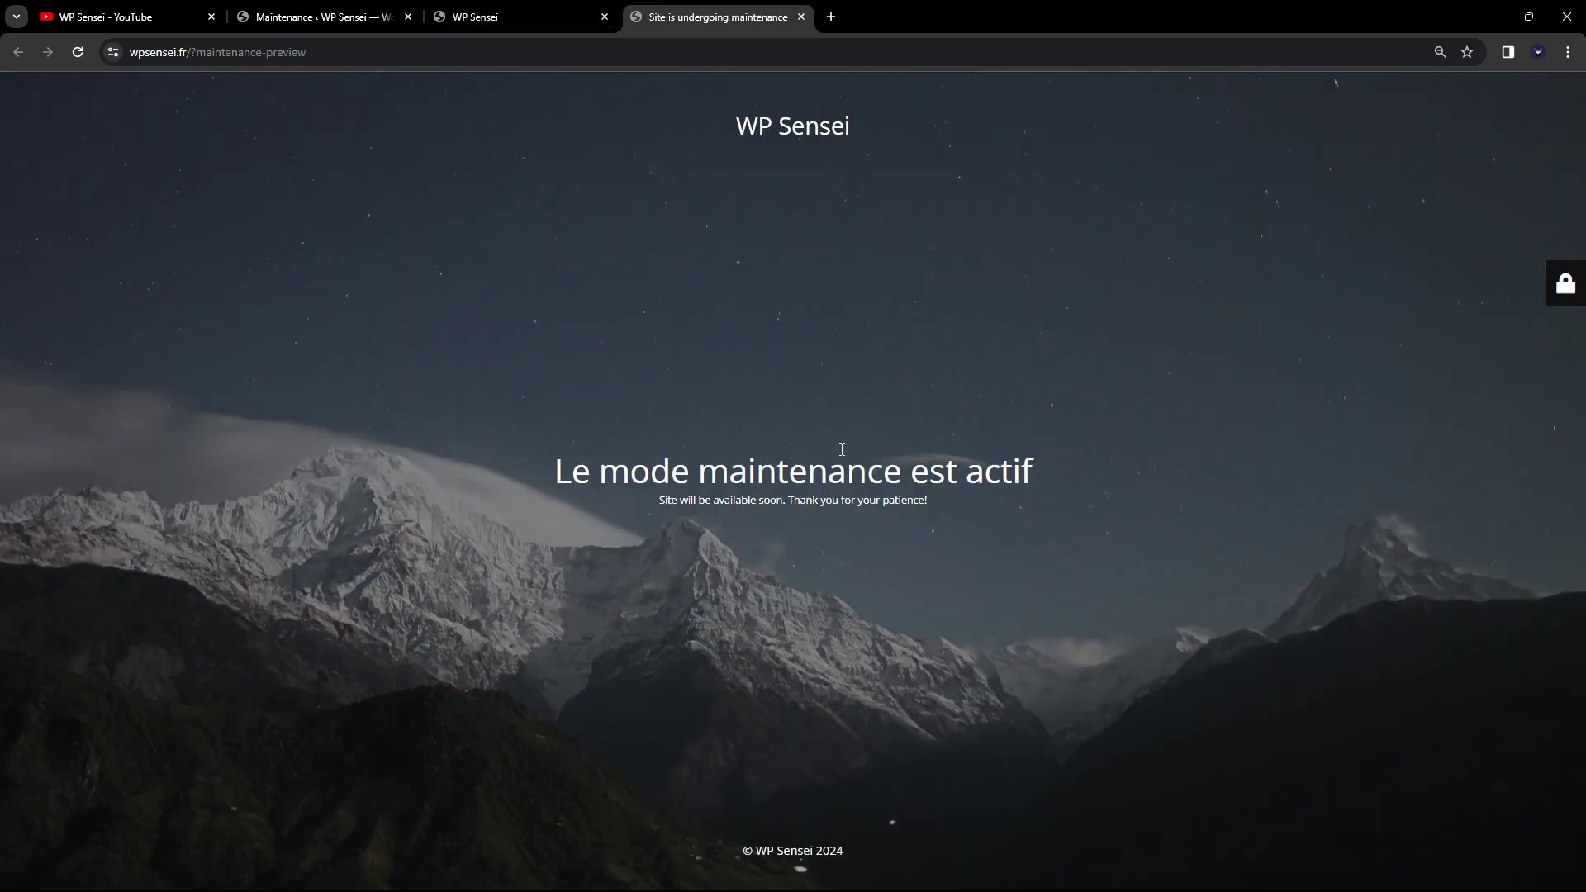
{"action": "left_click", "coordinate": [343, 12]}
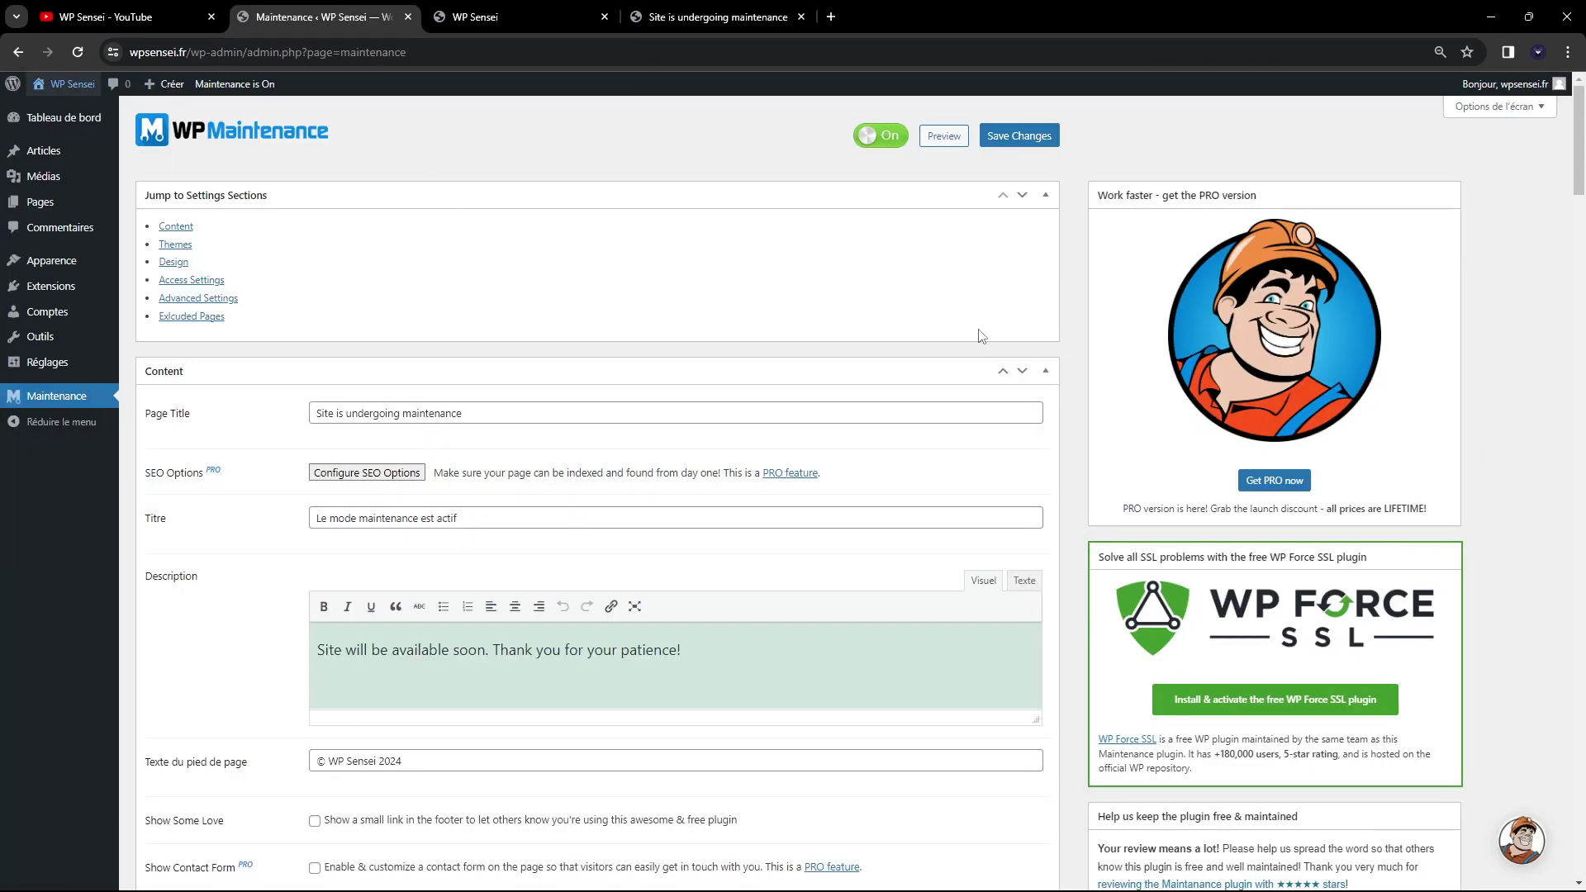
- Switch maintenance mode off and save the settings, and switch it back on and save again
{"action": "left_click", "coordinate": [902, 136]}
{"action": "left_click", "coordinate": [1042, 136]}
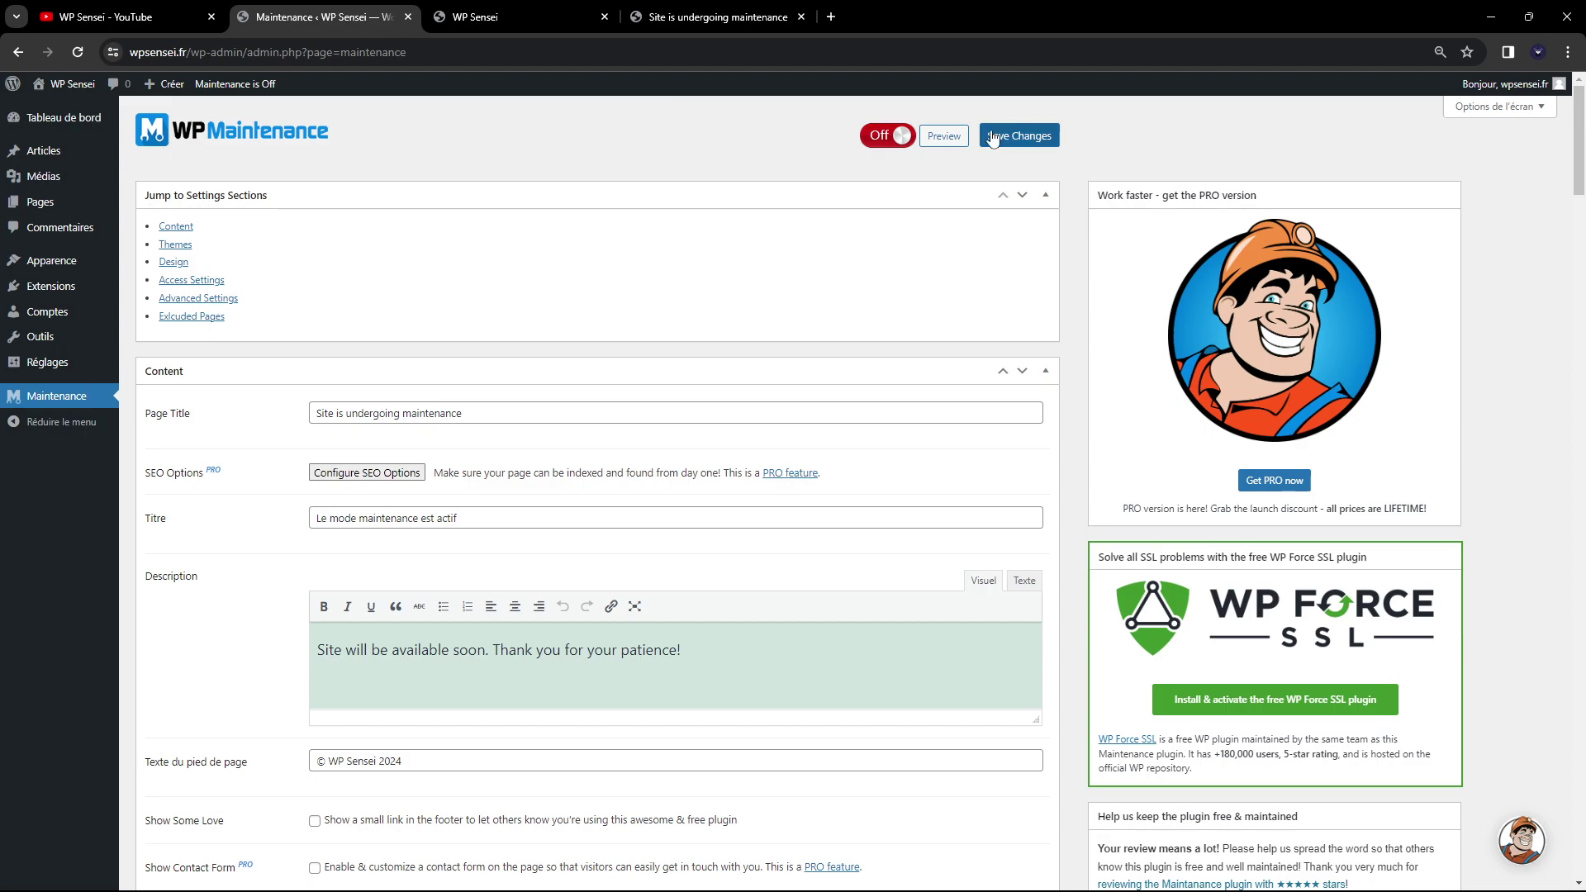
{"action": "left_click", "coordinate": [880, 136]}
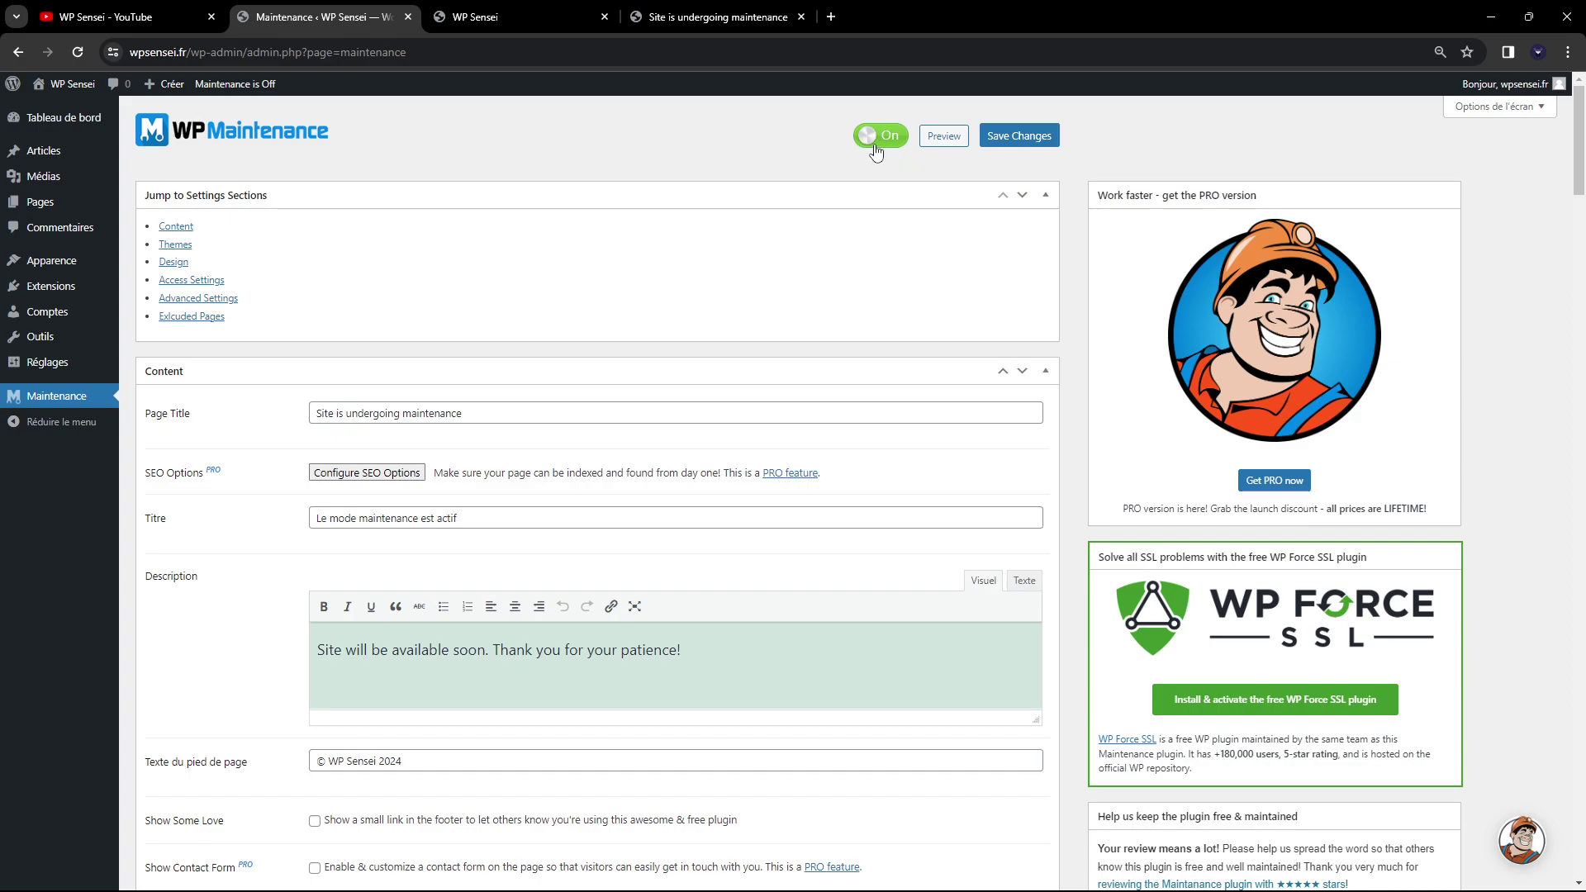
{"action": "left_click", "coordinate": [1020, 137]}
{"action": "left_click", "coordinate": [496, 16]}
{"action": "left_click", "coordinate": [711, 17]}
{"action": "left_click", "coordinate": [331, 16]}
{"action": "left_click", "coordinate": [479, 19]}
{"action": "left_click", "coordinate": [477, 48]}
{"action": "key", "text": "ctrl+c"}
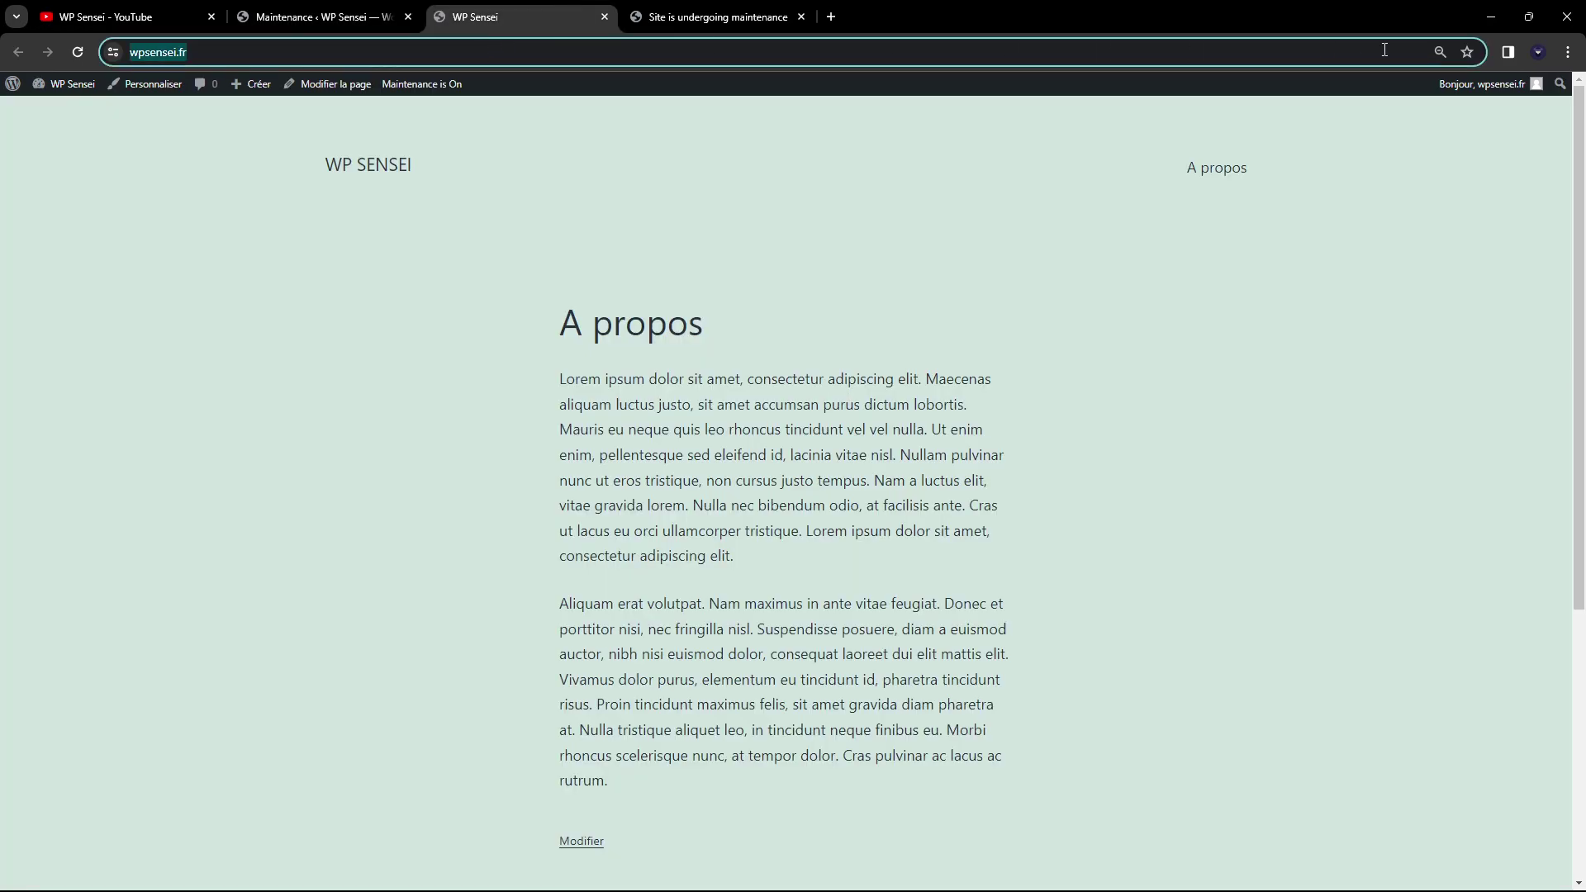
{"action": "left_click", "coordinate": [1567, 53]}
{"action": "left_click", "coordinate": [1265, 140]}
{"action": "key", "text": "ctrl+v"}
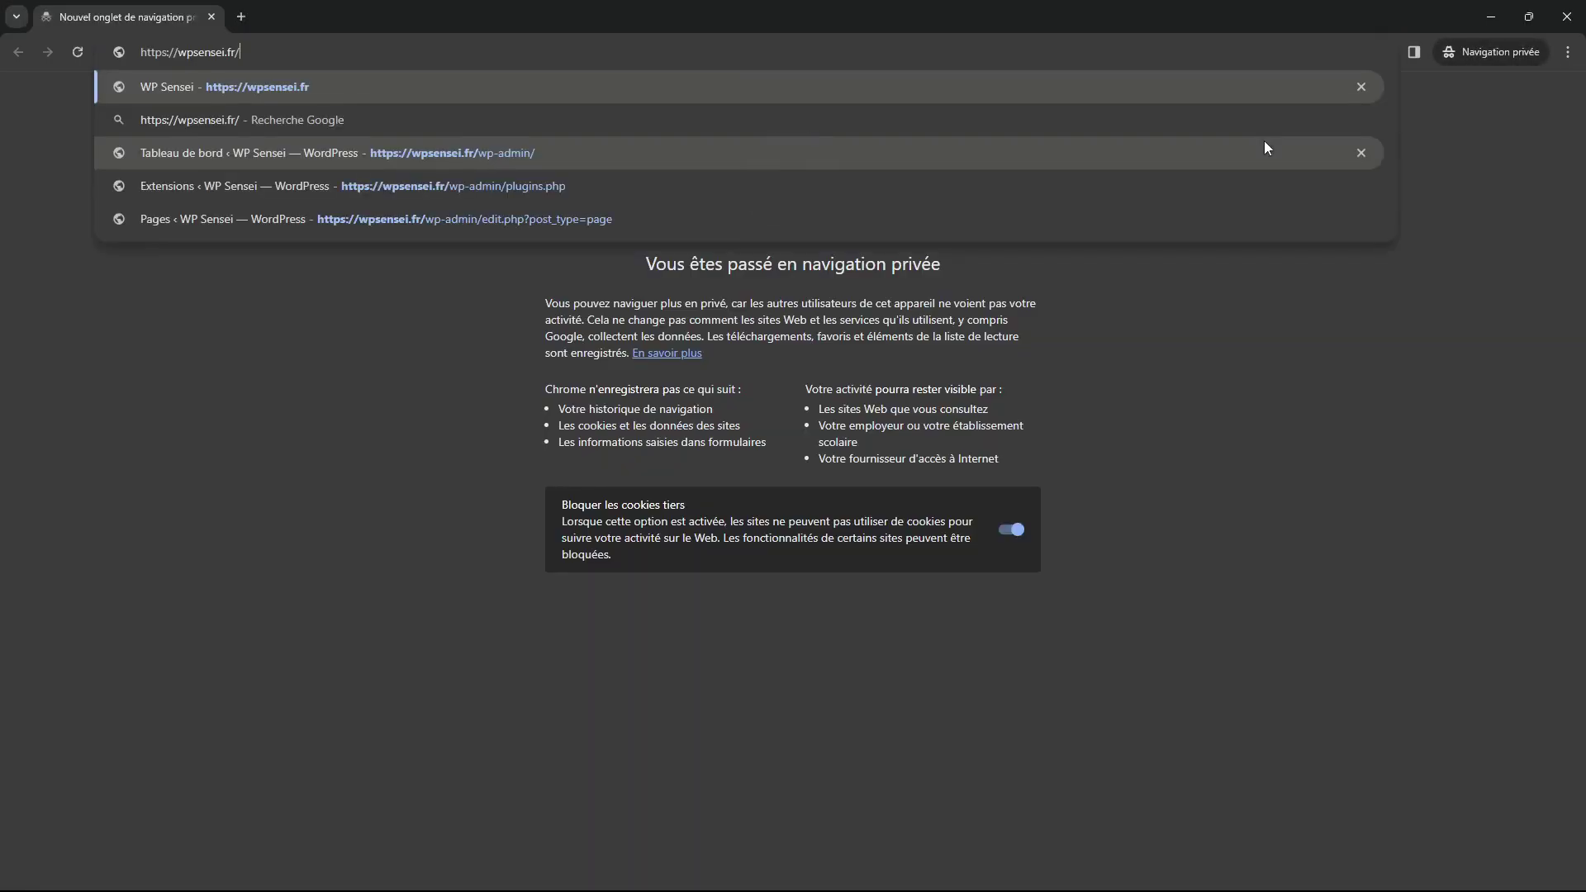
{"action": "key", "text": "Return"}
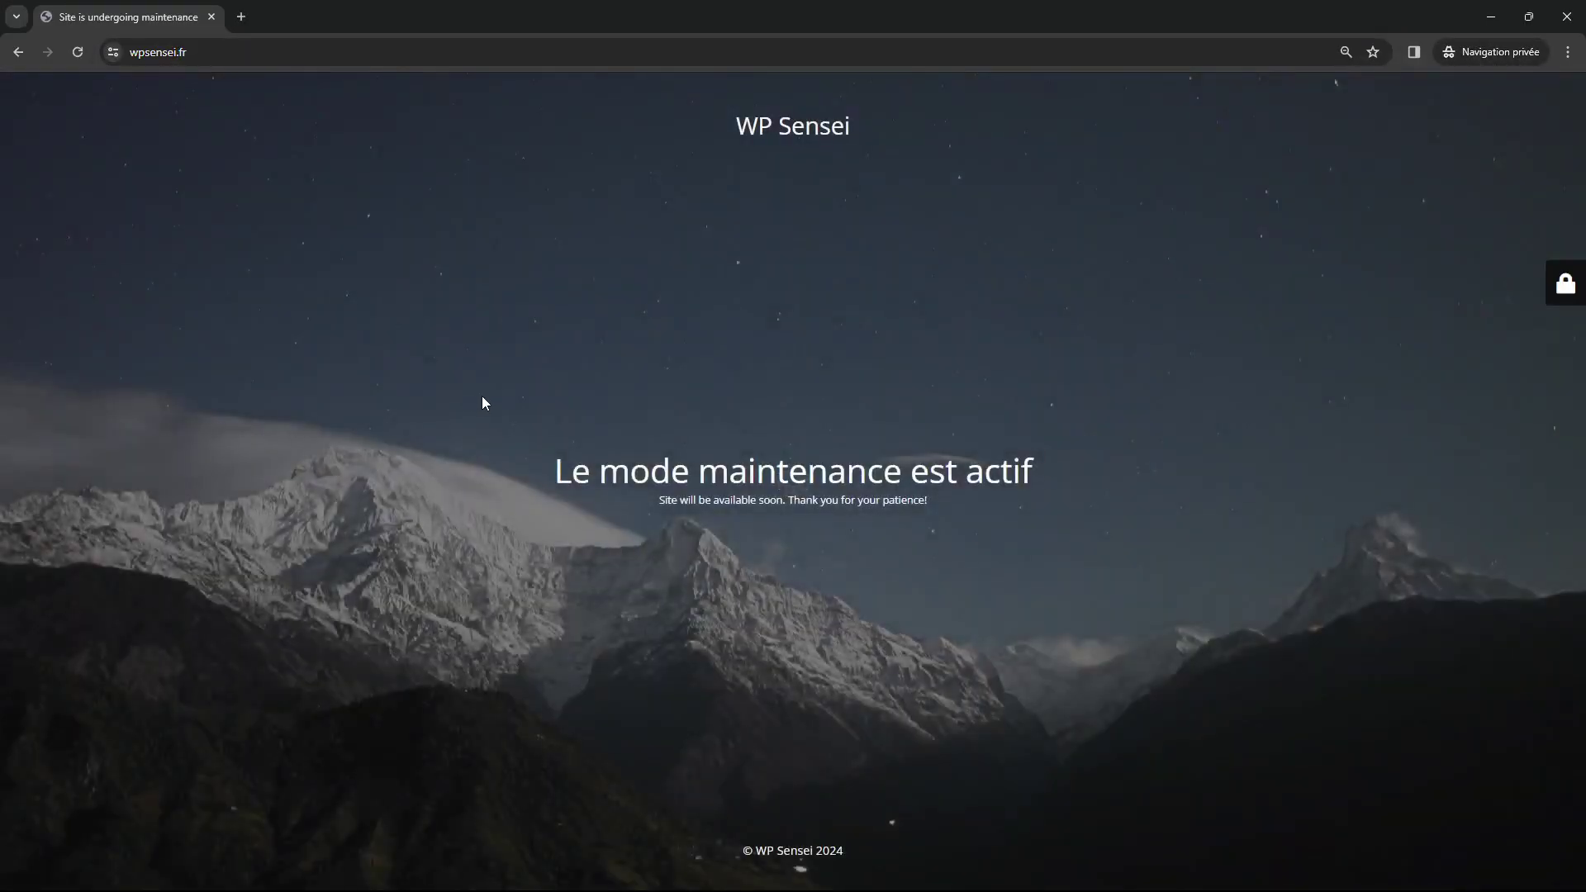
{"action": "left_click", "coordinate": [1568, 16]}
{"action": "left_click", "coordinate": [314, 17]}
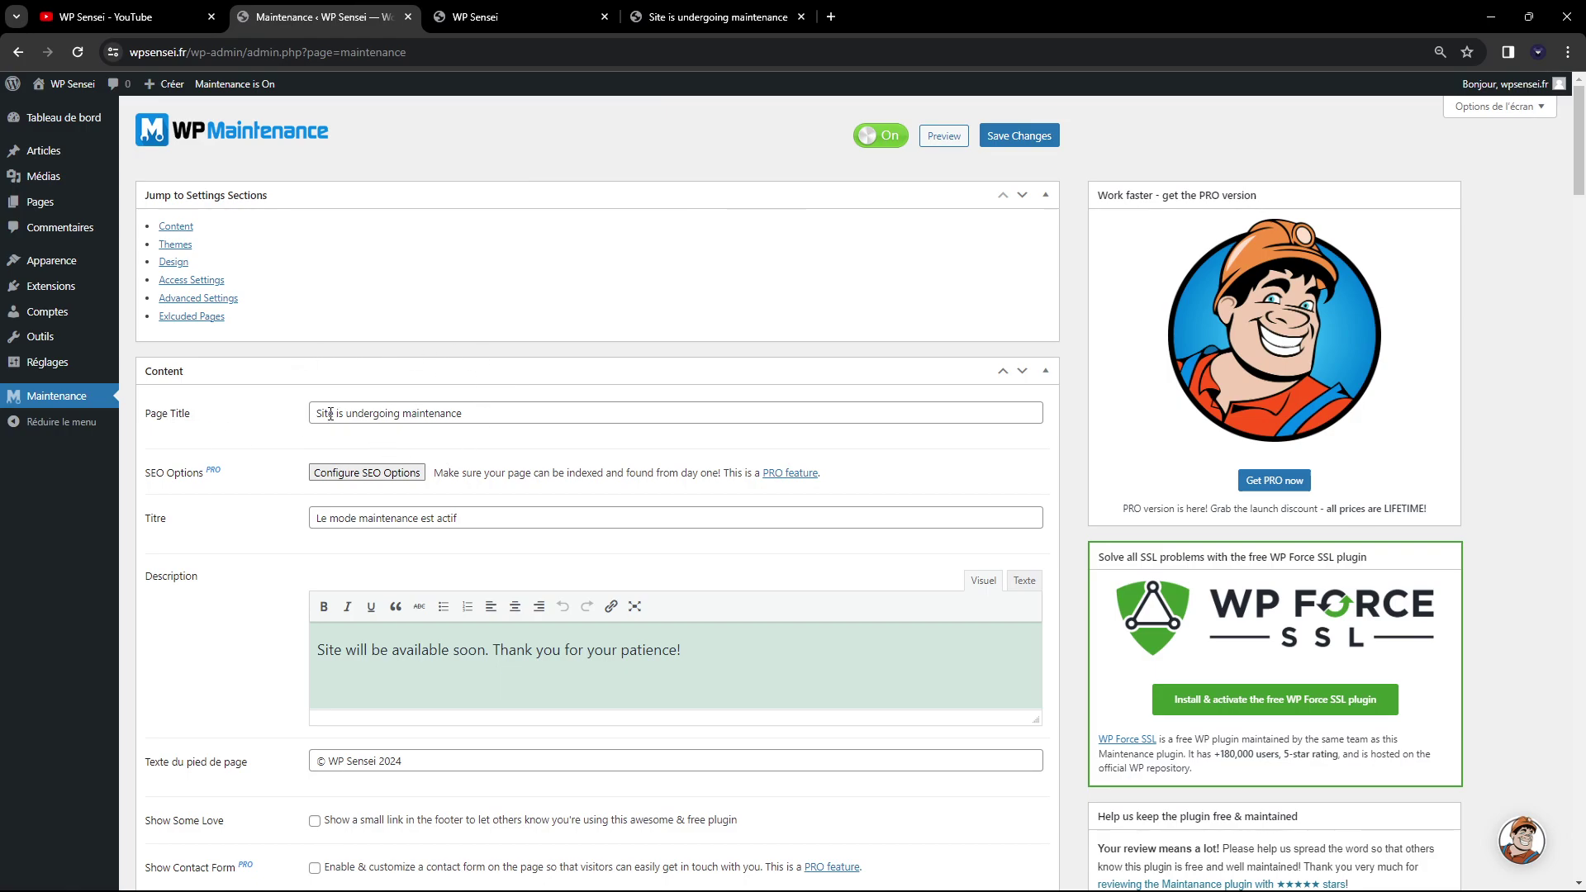
- Close the live site page and compare the preview's browser title with the Page Title setting
{"action": "left_click", "coordinate": [479, 16]}
{"action": "left_click", "coordinate": [573, 17]}
{"action": "left_click", "coordinate": [503, 17]}
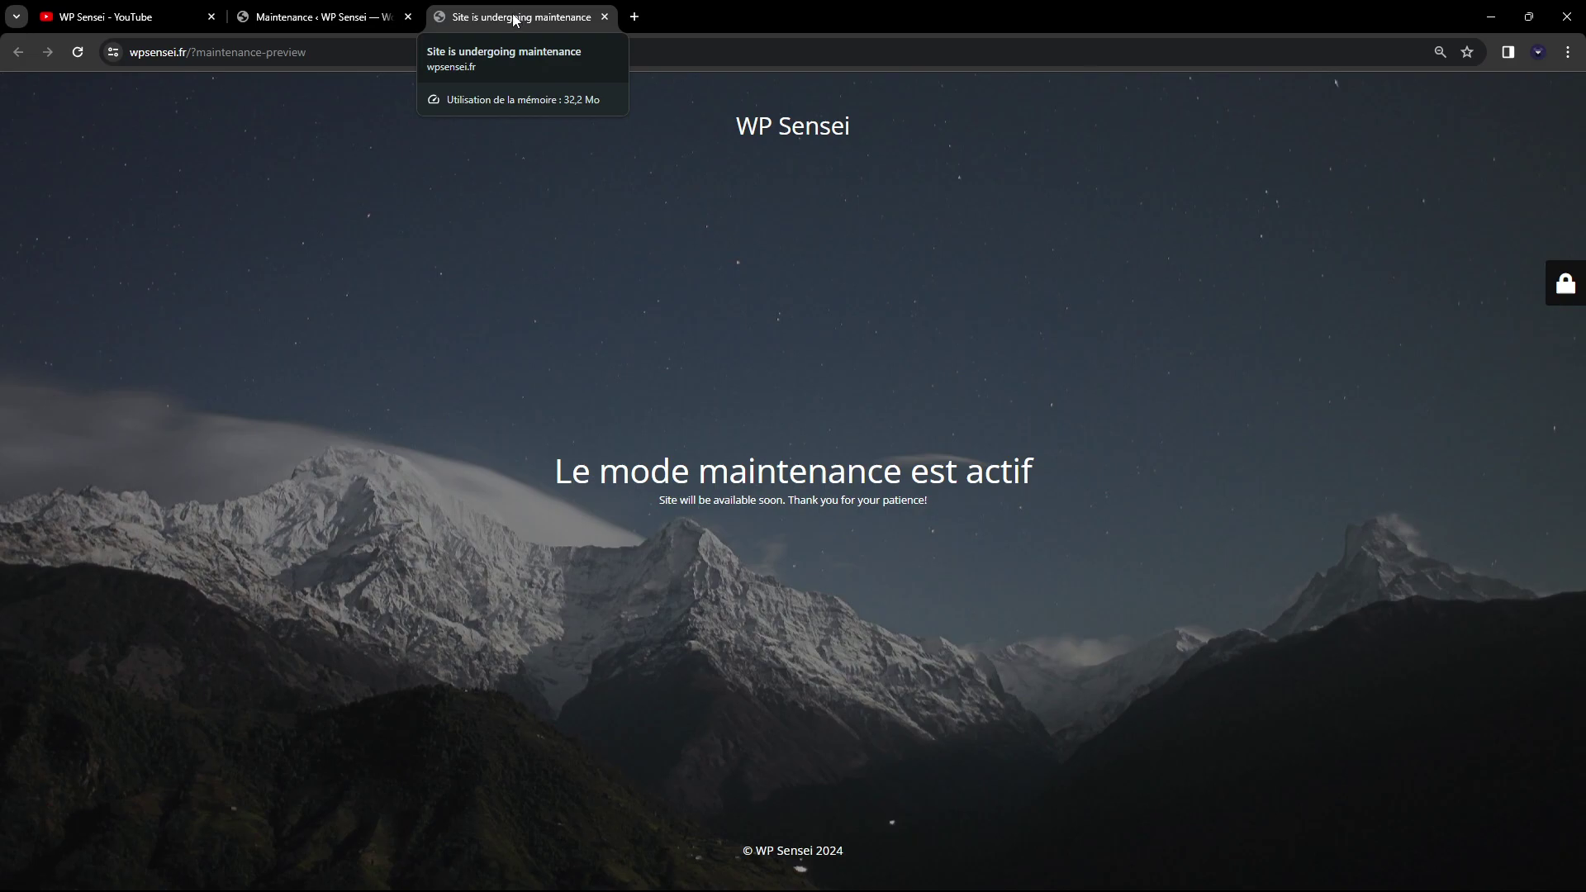
{"action": "left_click", "coordinate": [297, 13]}
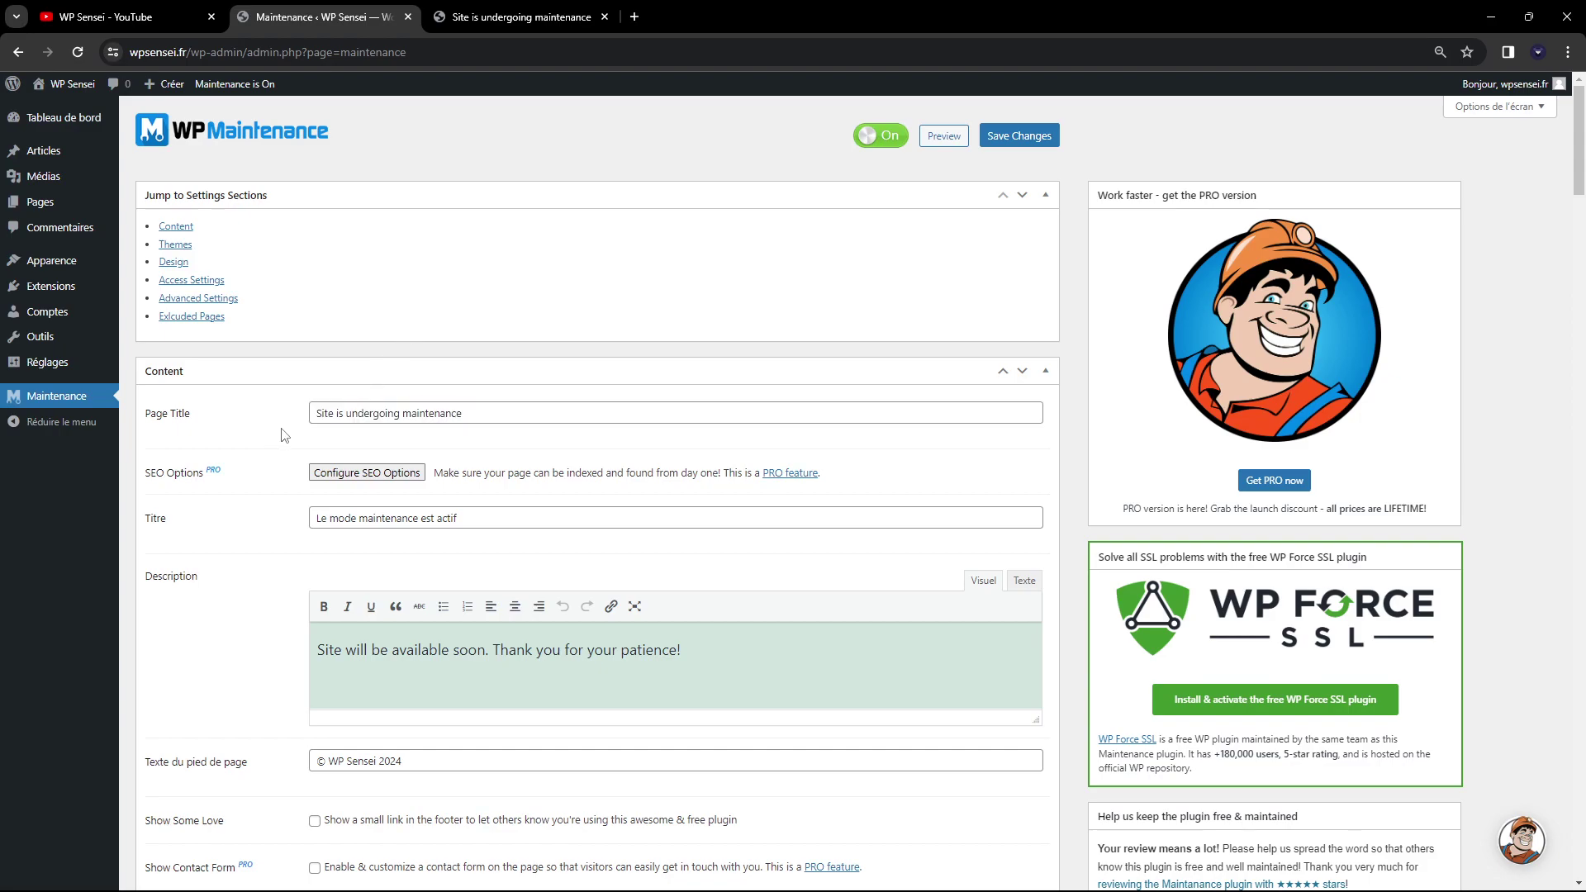
{"action": "double_click", "coordinate": [354, 411]}
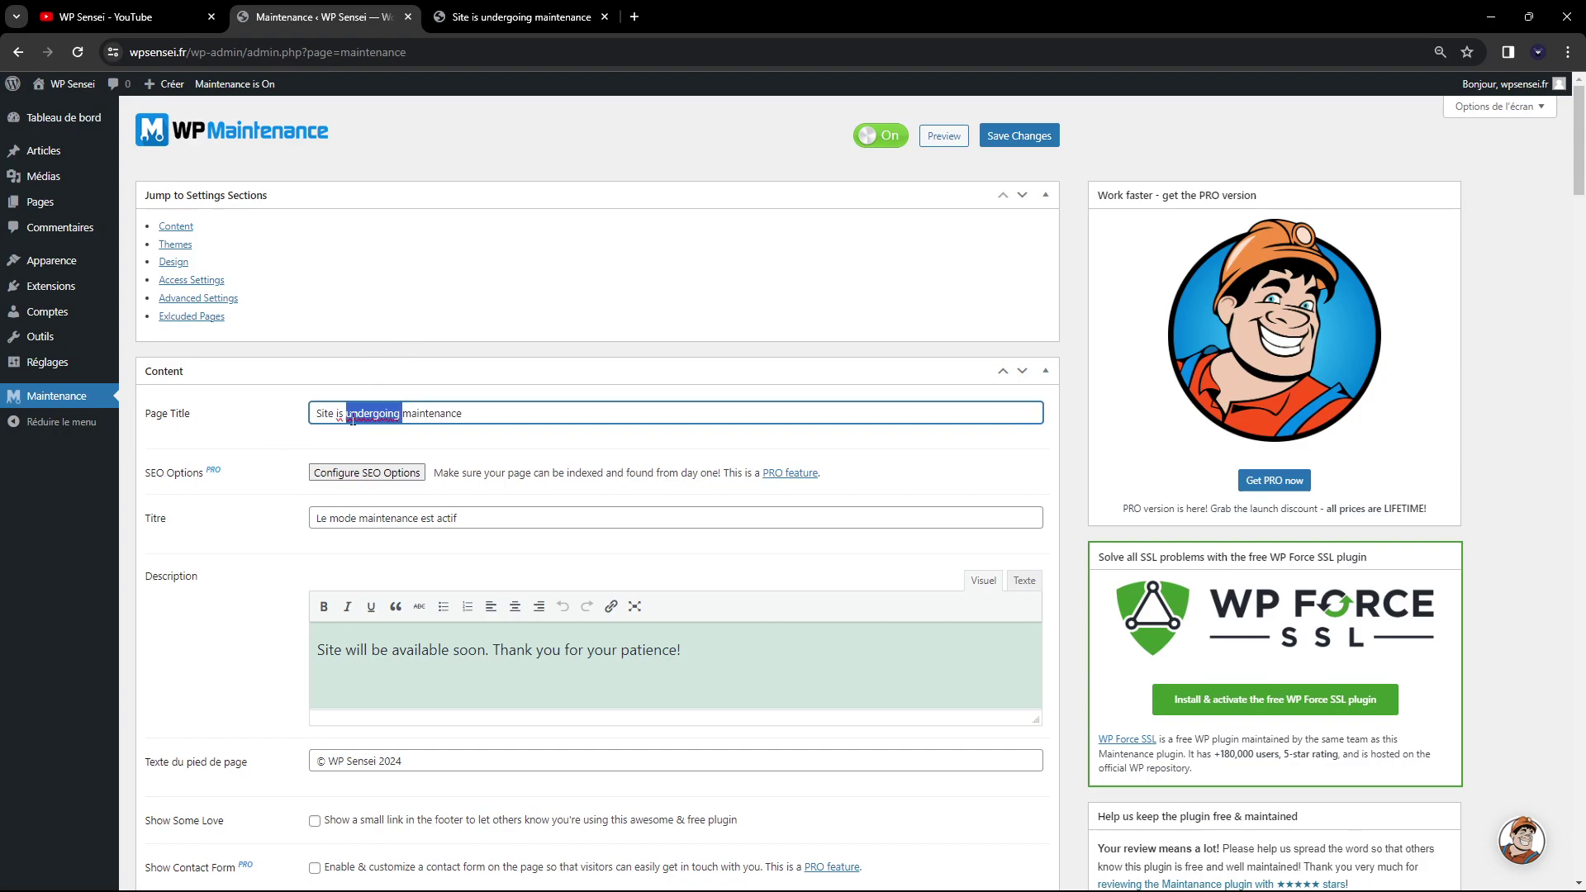
{"action": "triple_click", "coordinate": [349, 423]}
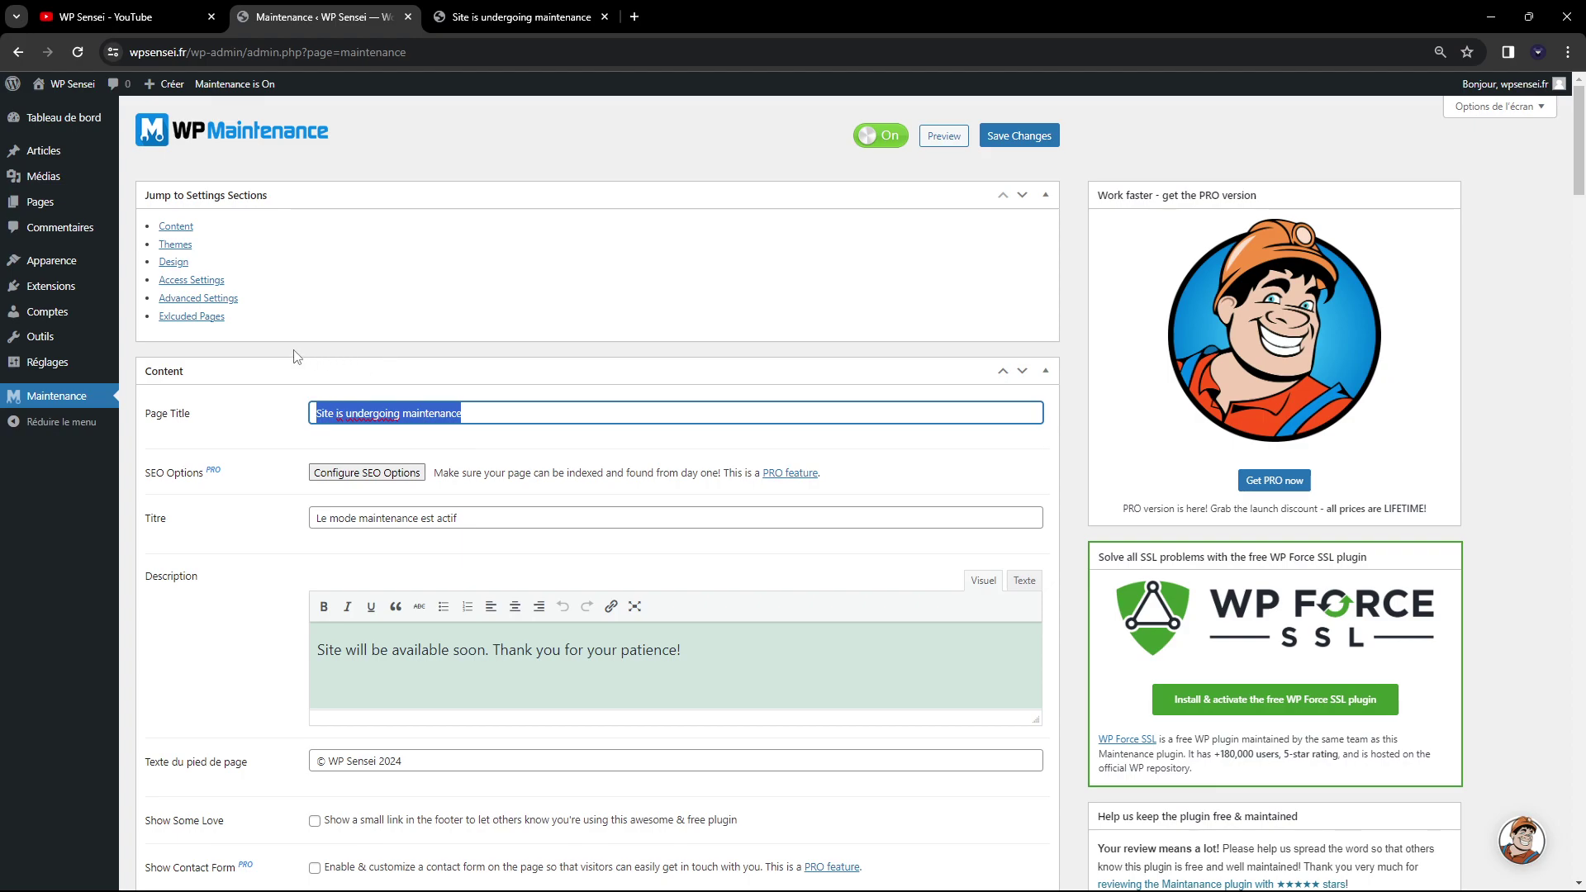
- Look over the content settings of the maintenance page, including the PRO-only SEO options
{"action": "scroll", "coordinate": [299, 355], "scroll_direction": "down", "scroll_amount": 10}
{"action": "scroll", "coordinate": [259, 300], "scroll_direction": "up", "scroll_amount": 10}
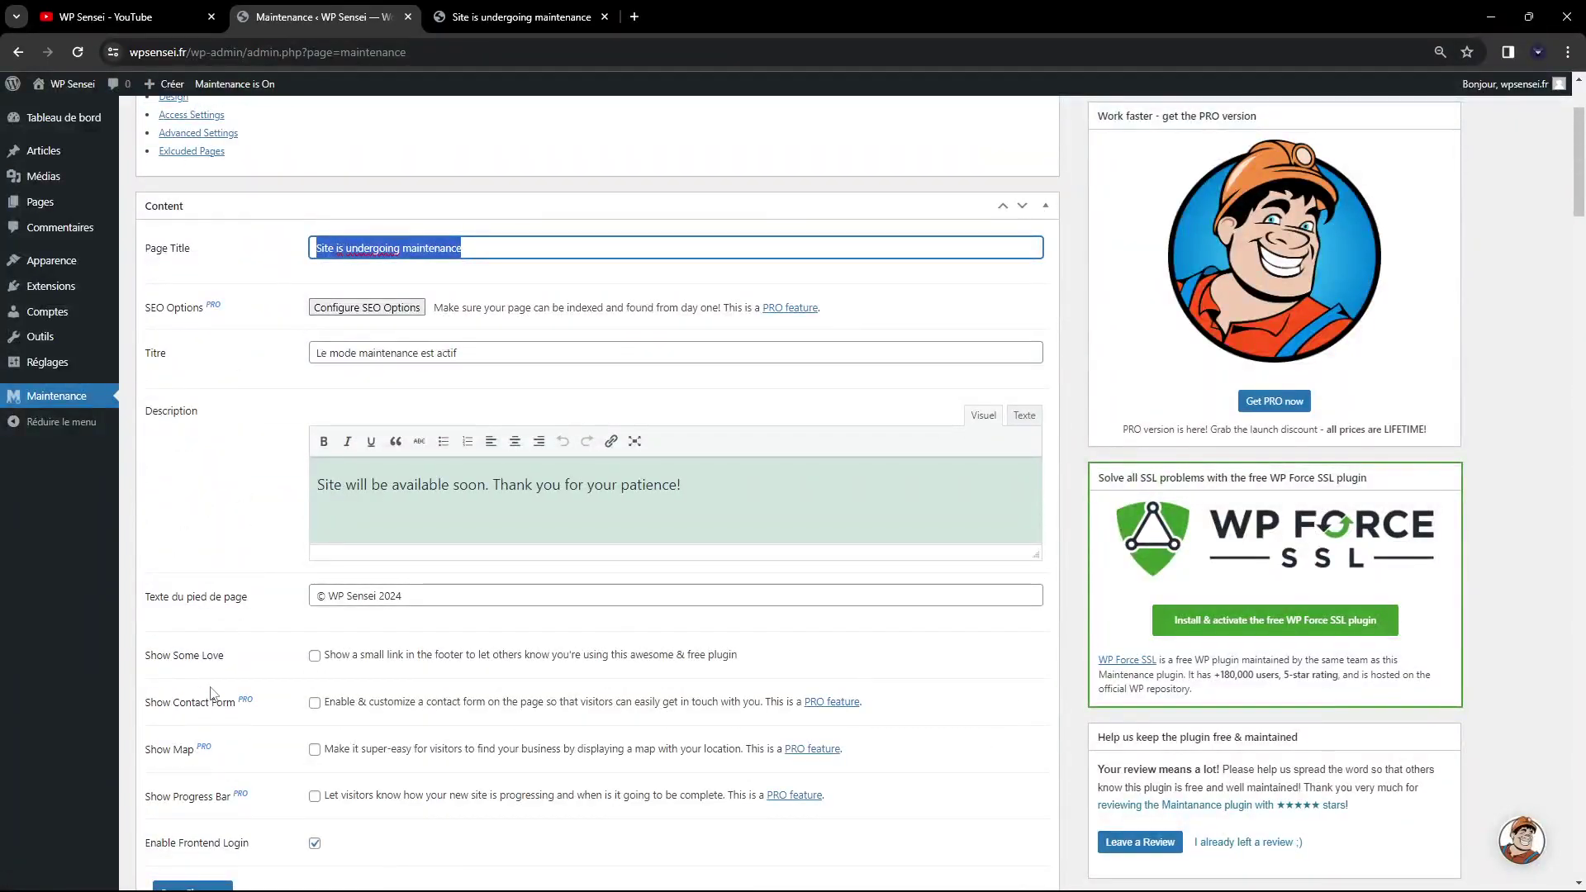
{"action": "scroll", "coordinate": [203, 690], "scroll_direction": "up", "scroll_amount": 2}
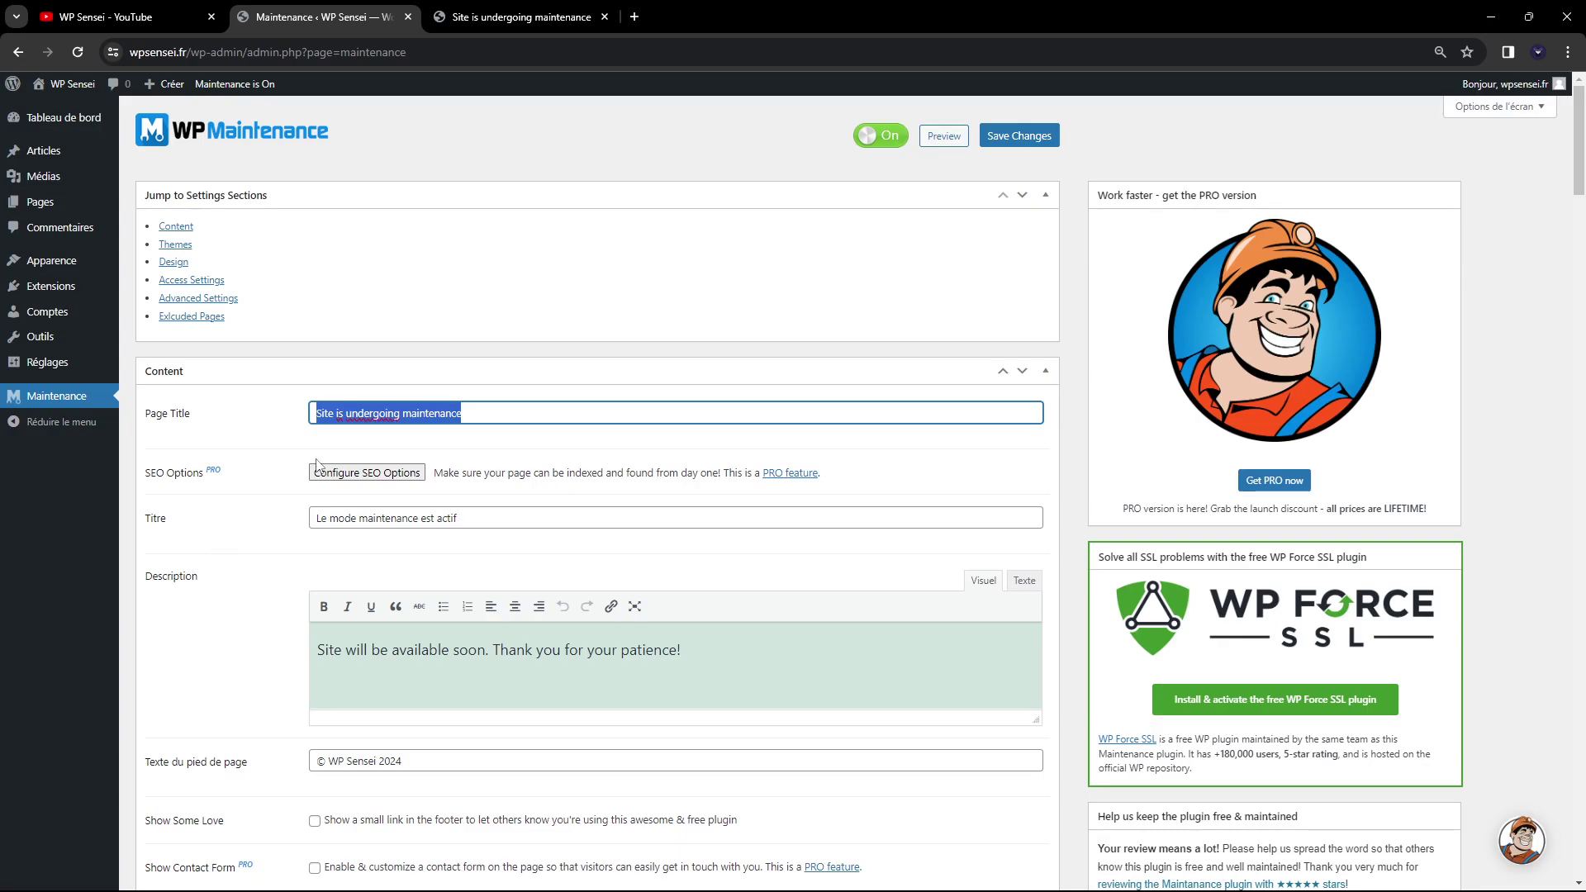
{"action": "left_click", "coordinate": [349, 476]}
{"action": "left_click", "coordinate": [458, 511]}
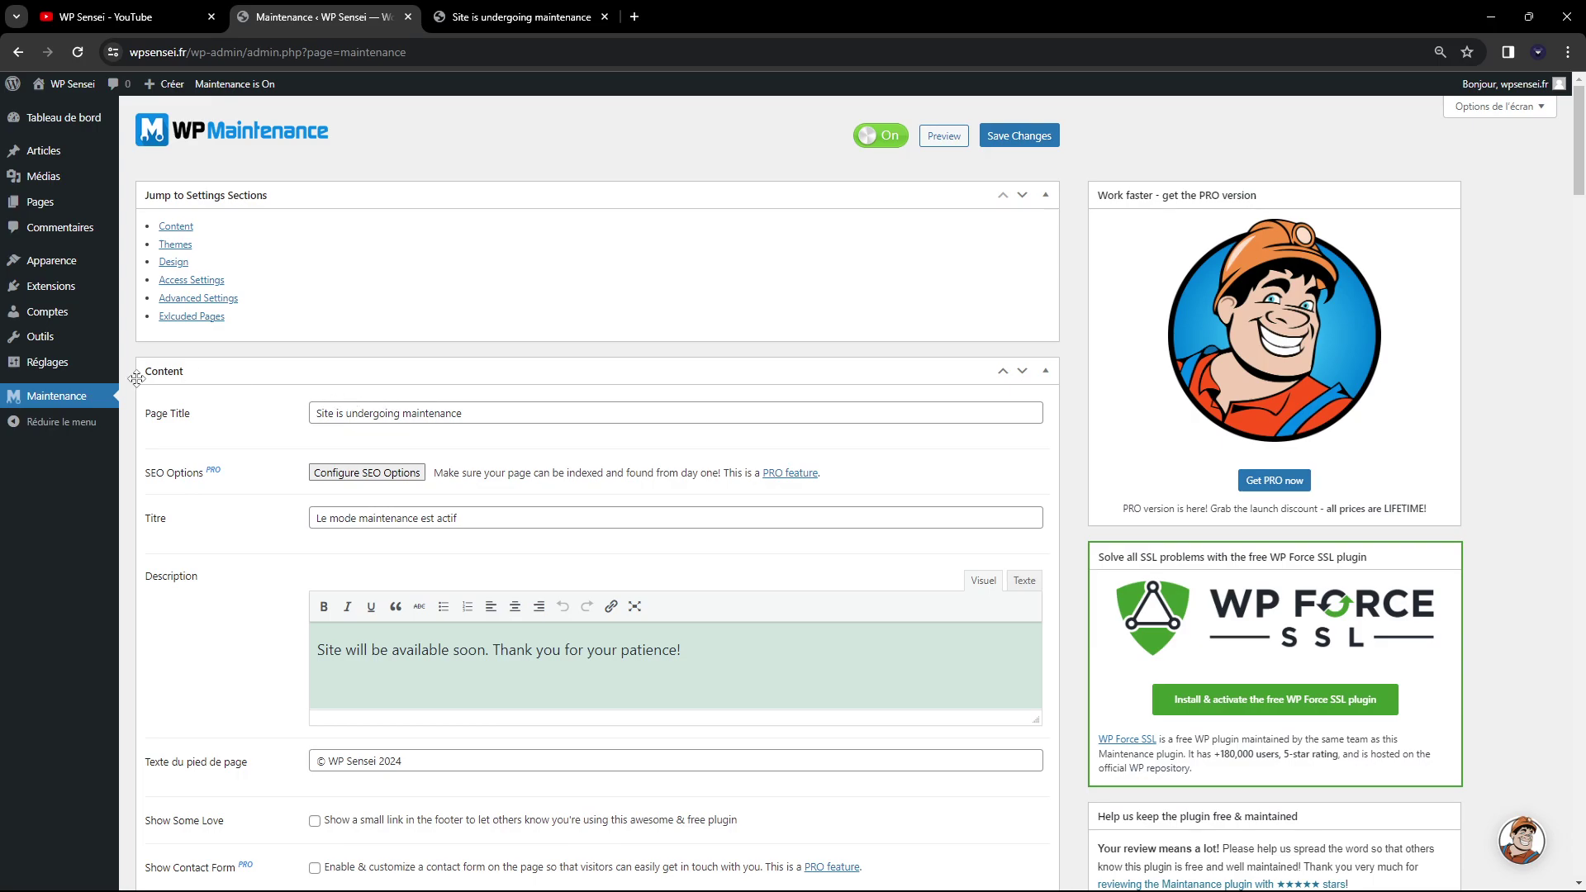
- Examine the search engine visibility option in the WordPress reading settings, and return to the Maintenance settings
{"action": "mouse_move", "coordinate": [40, 364]}
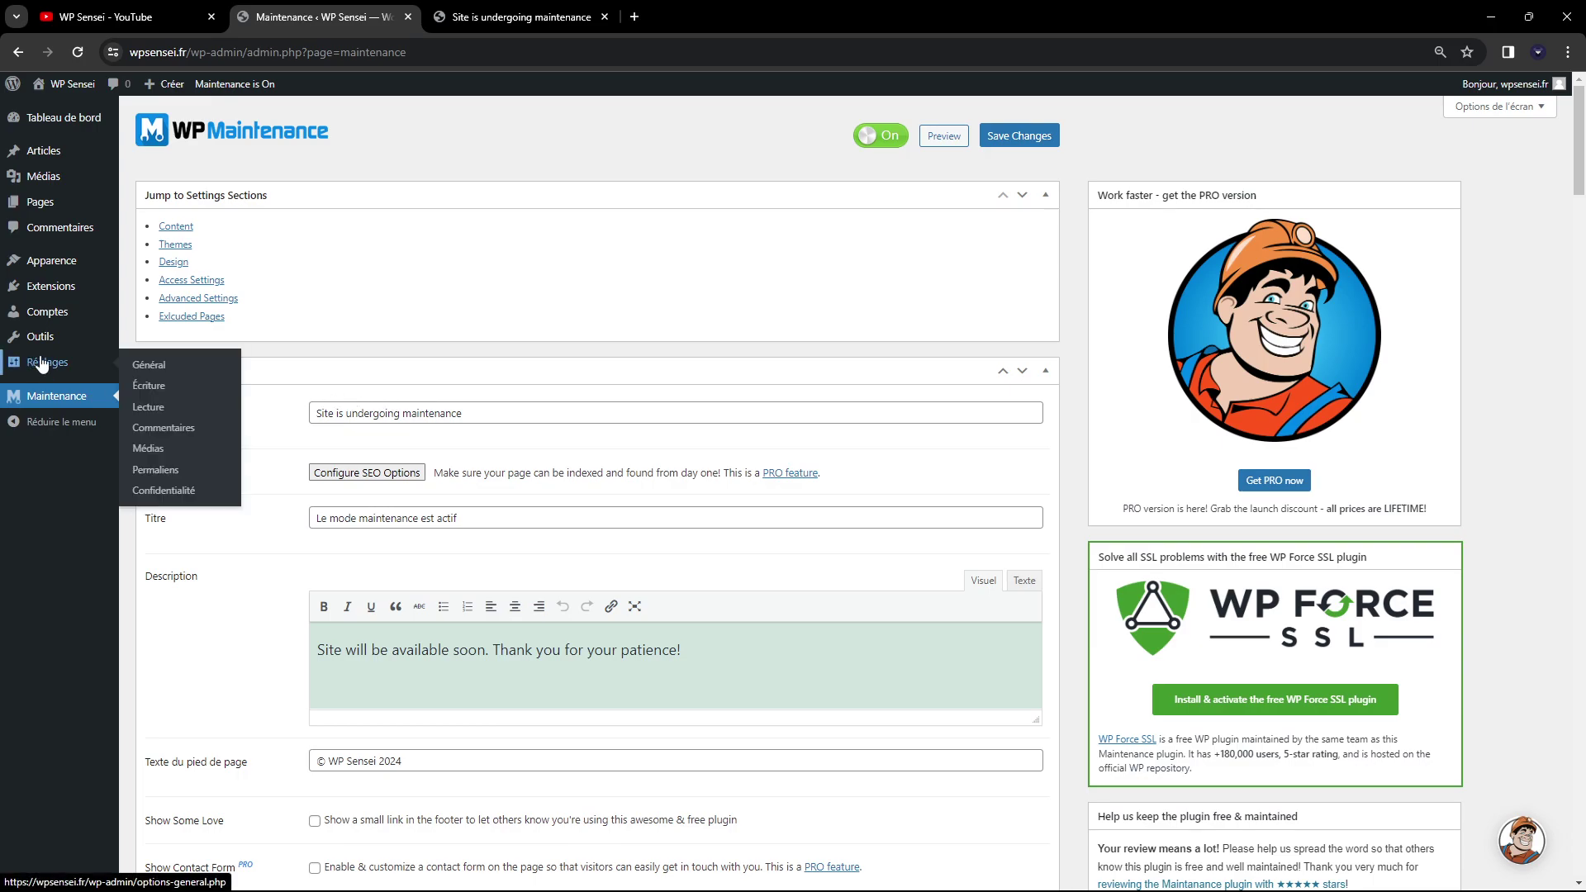
{"action": "middle_click", "coordinate": [149, 407]}
{"action": "left_click_drag", "start_coordinate": [711, 16], "coordinate": [521, 16]}
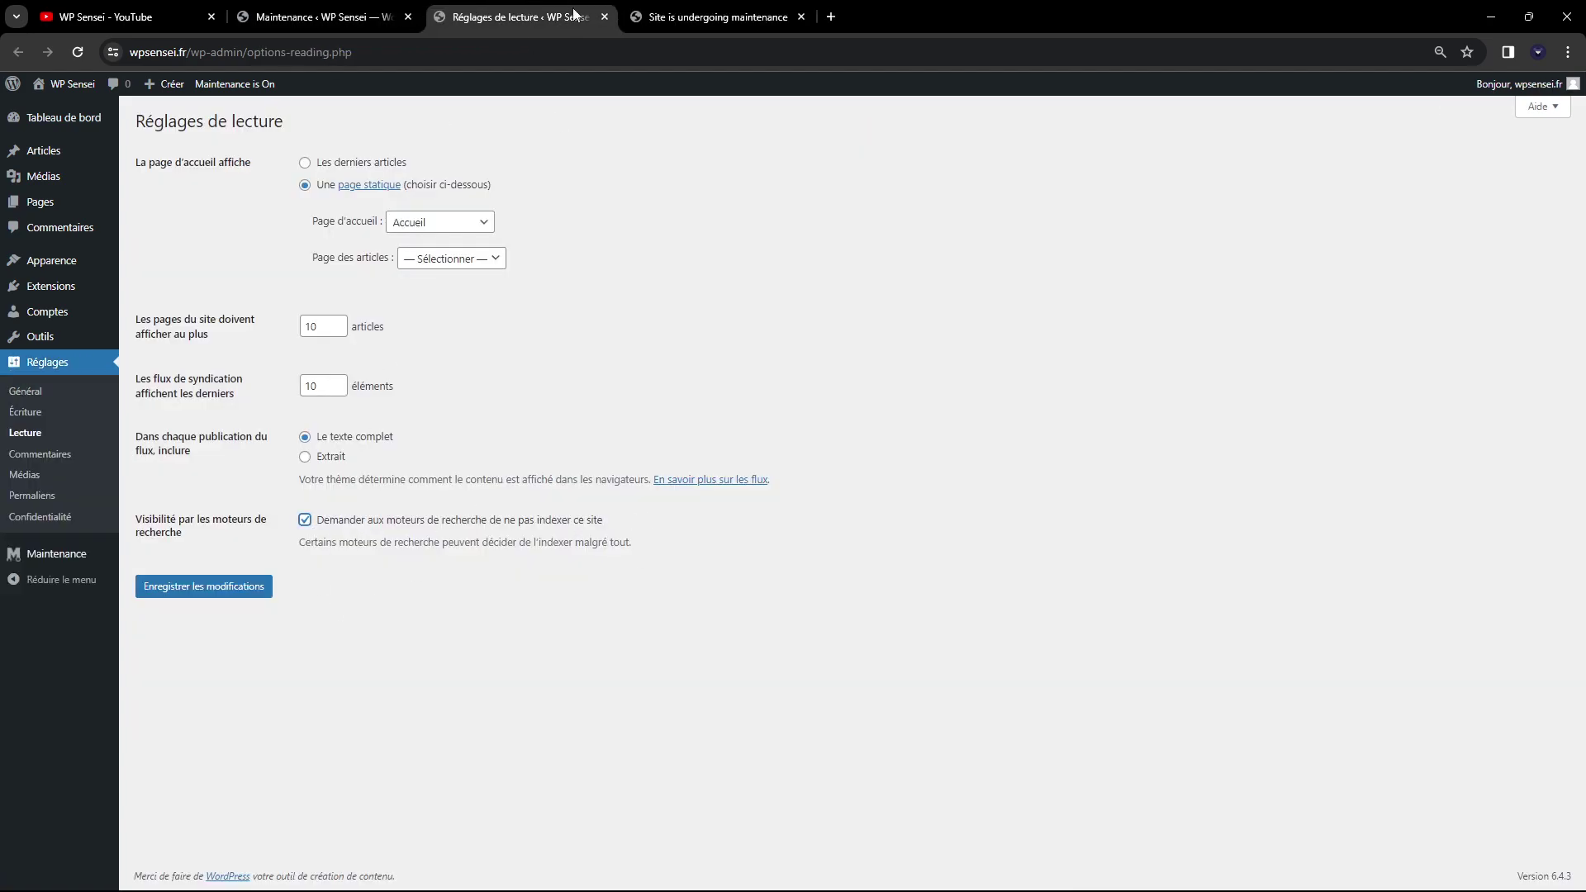
{"action": "left_click", "coordinate": [608, 17]}
{"action": "left_click", "coordinate": [330, 17]}
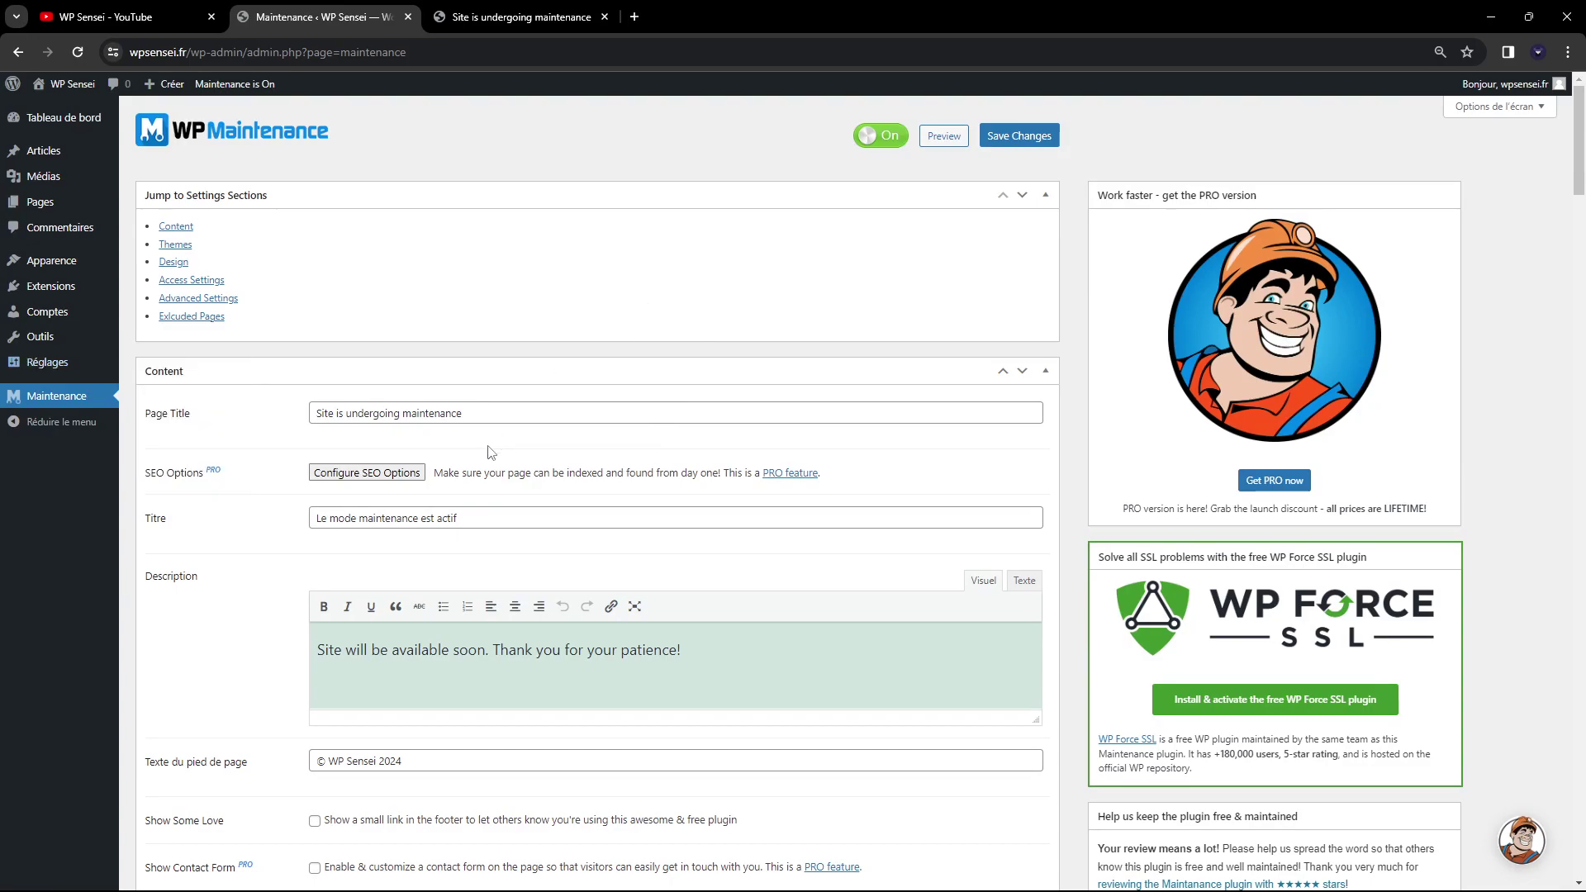
- Set the maintenance page's Page Title to "Site en construction"
{"action": "left_click_drag", "start_coordinate": [488, 418], "coordinate": [261, 425]}
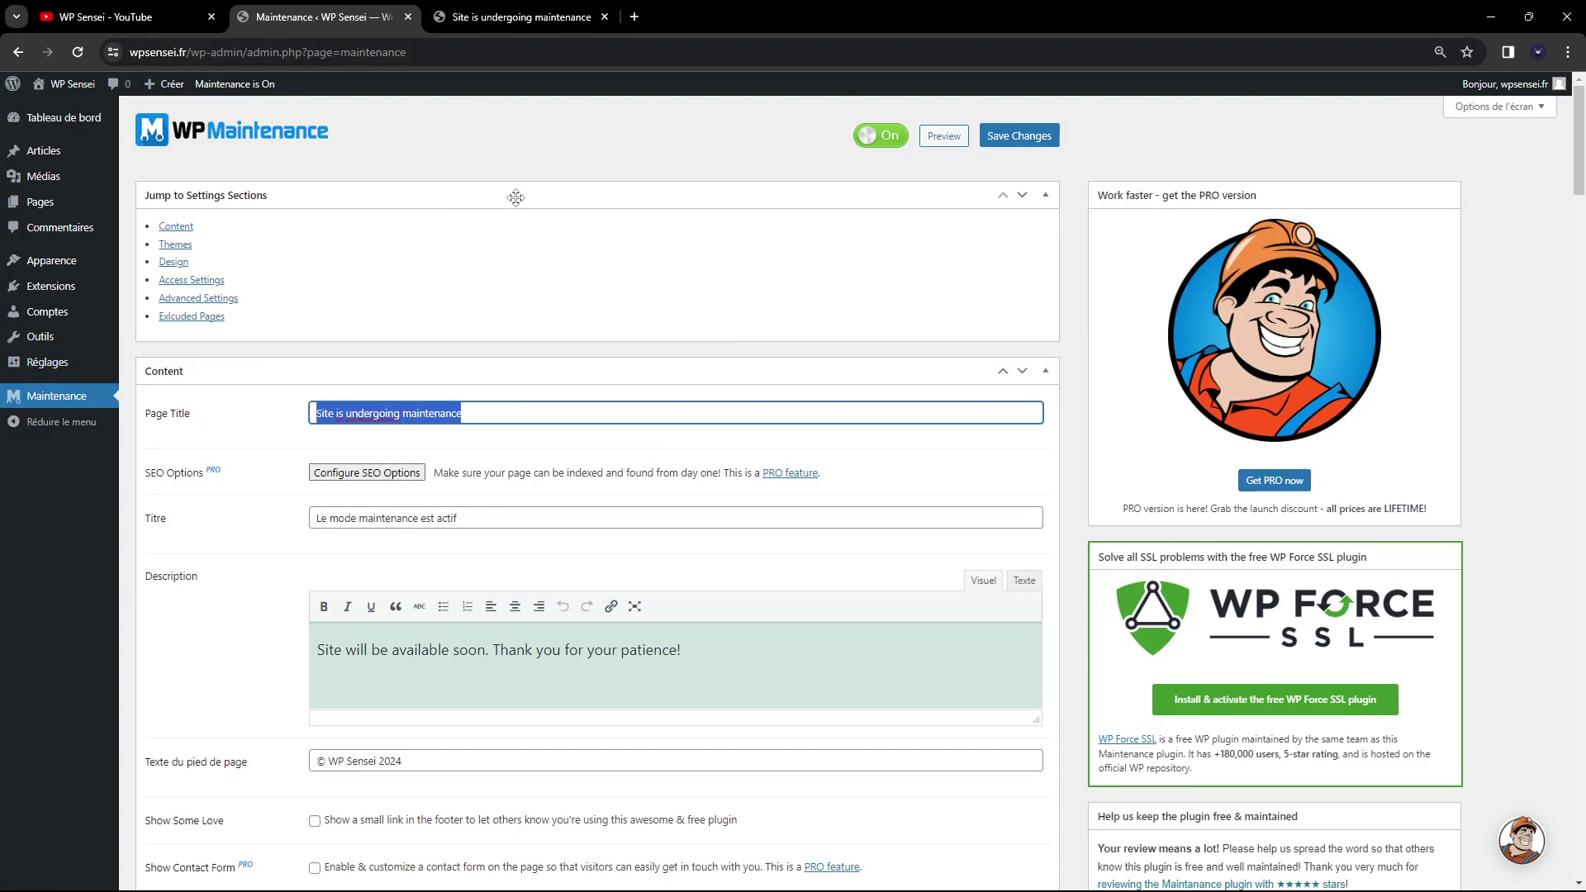
{"action": "type", "text": "Sitrzen construction"}
{"action": "key", "text": "Tab"}
{"action": "scroll", "coordinate": [515, 197], "scroll_direction": "down", "scroll_amount": 2}
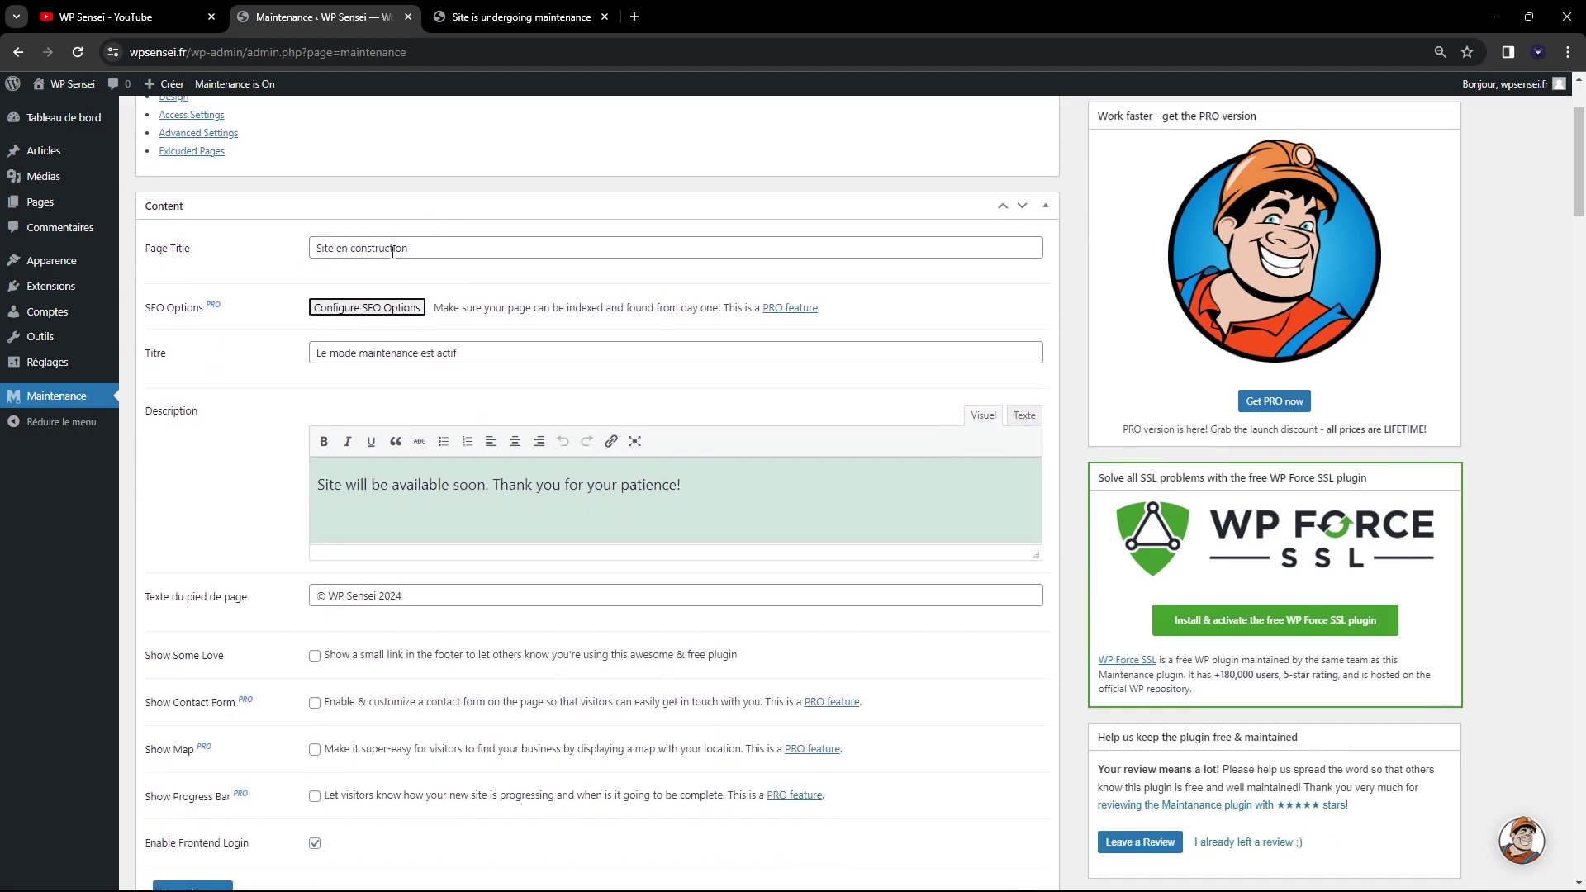
{"action": "key", "text": "ctrl+Tab"}
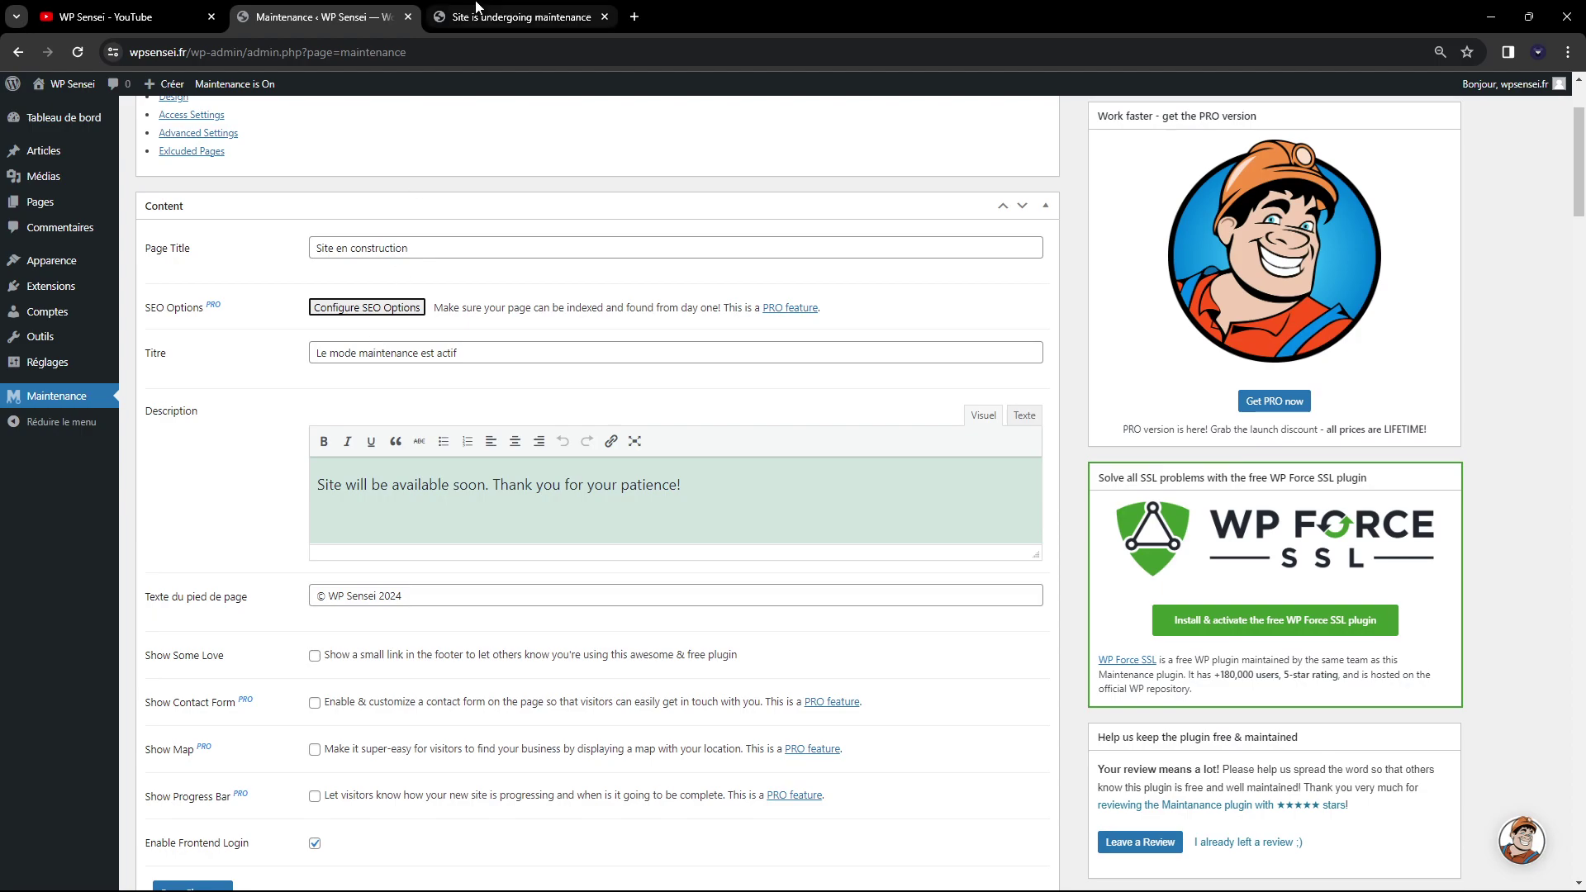
- Set the maintenance page's heading (Titre) to "Site en construction", reusing the Page Title text
{"action": "left_click_drag", "start_coordinate": [462, 477], "coordinate": [1144, 485]}
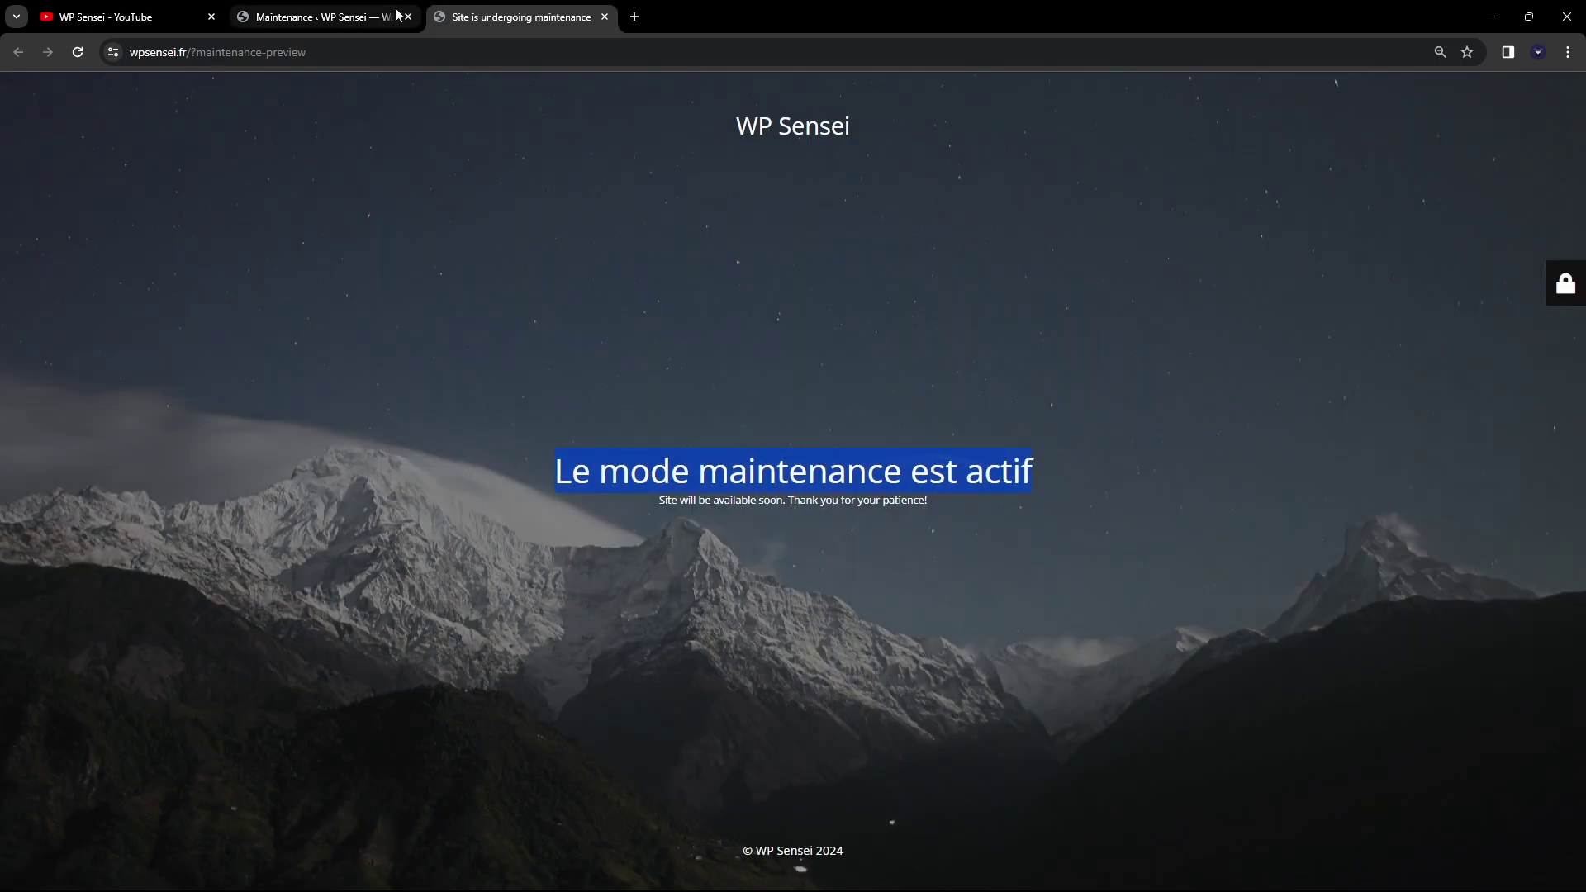
{"action": "left_click", "coordinate": [322, 13]}
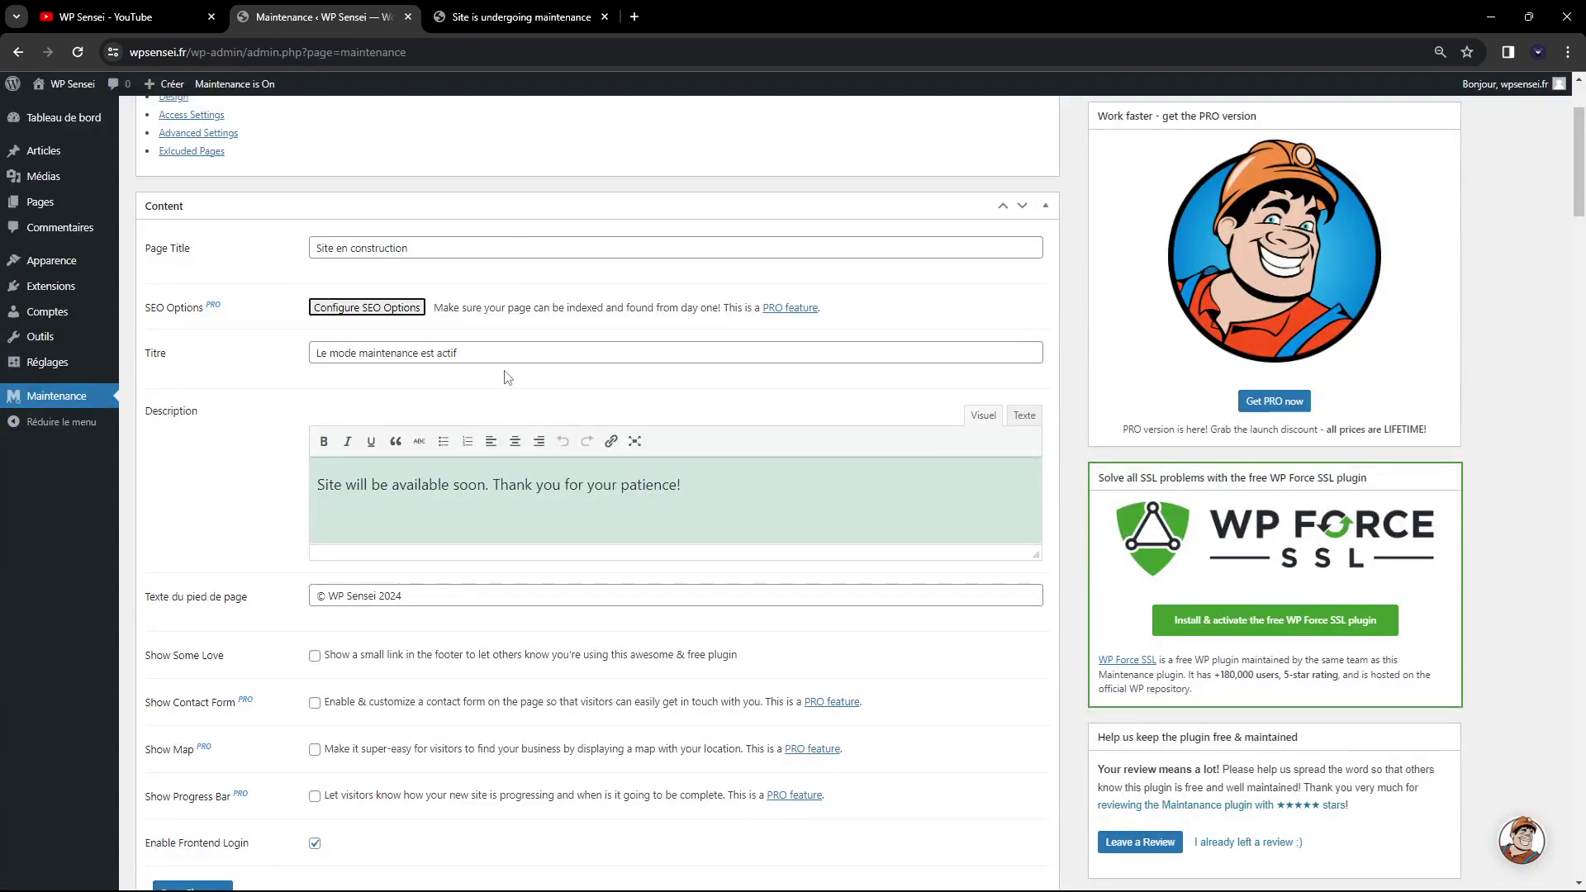
{"action": "triple_click", "coordinate": [450, 247]}
{"action": "key", "text": "ctrl+c"}
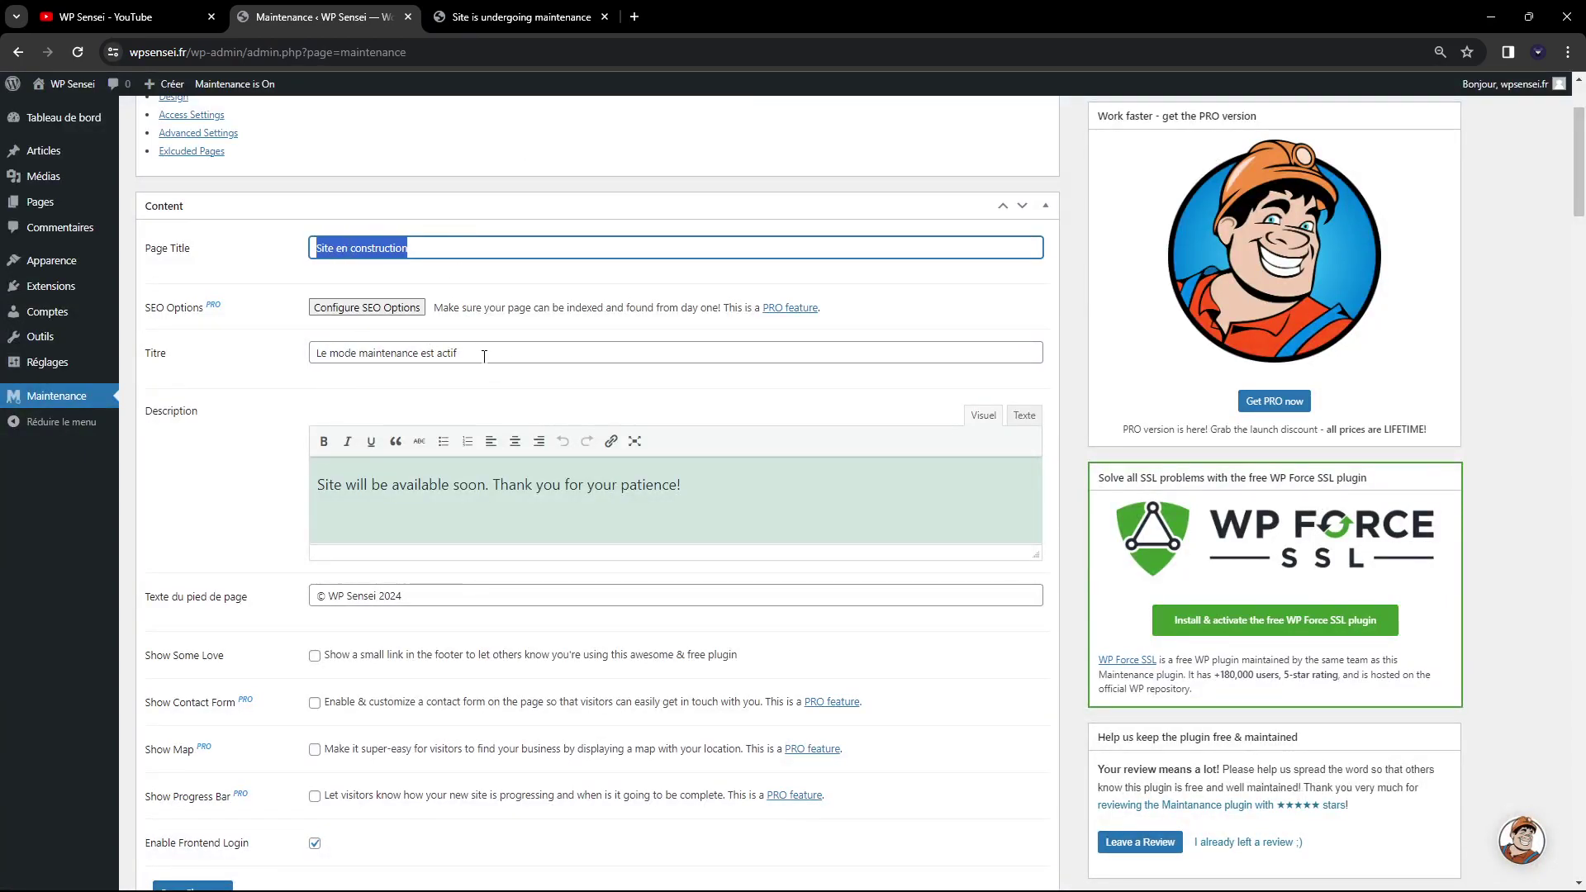
{"action": "triple_click", "coordinate": [479, 353]}
{"action": "key", "text": "ctrl+v"}
- Replace the maintenance page's description with "Le site est en construction actuellement, merci pour votre patience."
{"action": "left_click", "coordinate": [521, 17]}
{"action": "left_click_drag", "start_coordinate": [1033, 475], "coordinate": [1016, 489]}
{"action": "left_click", "coordinate": [330, 17]}
{"action": "triple_click", "coordinate": [543, 514]}
{"action": "type", "text": "Le site est e"}
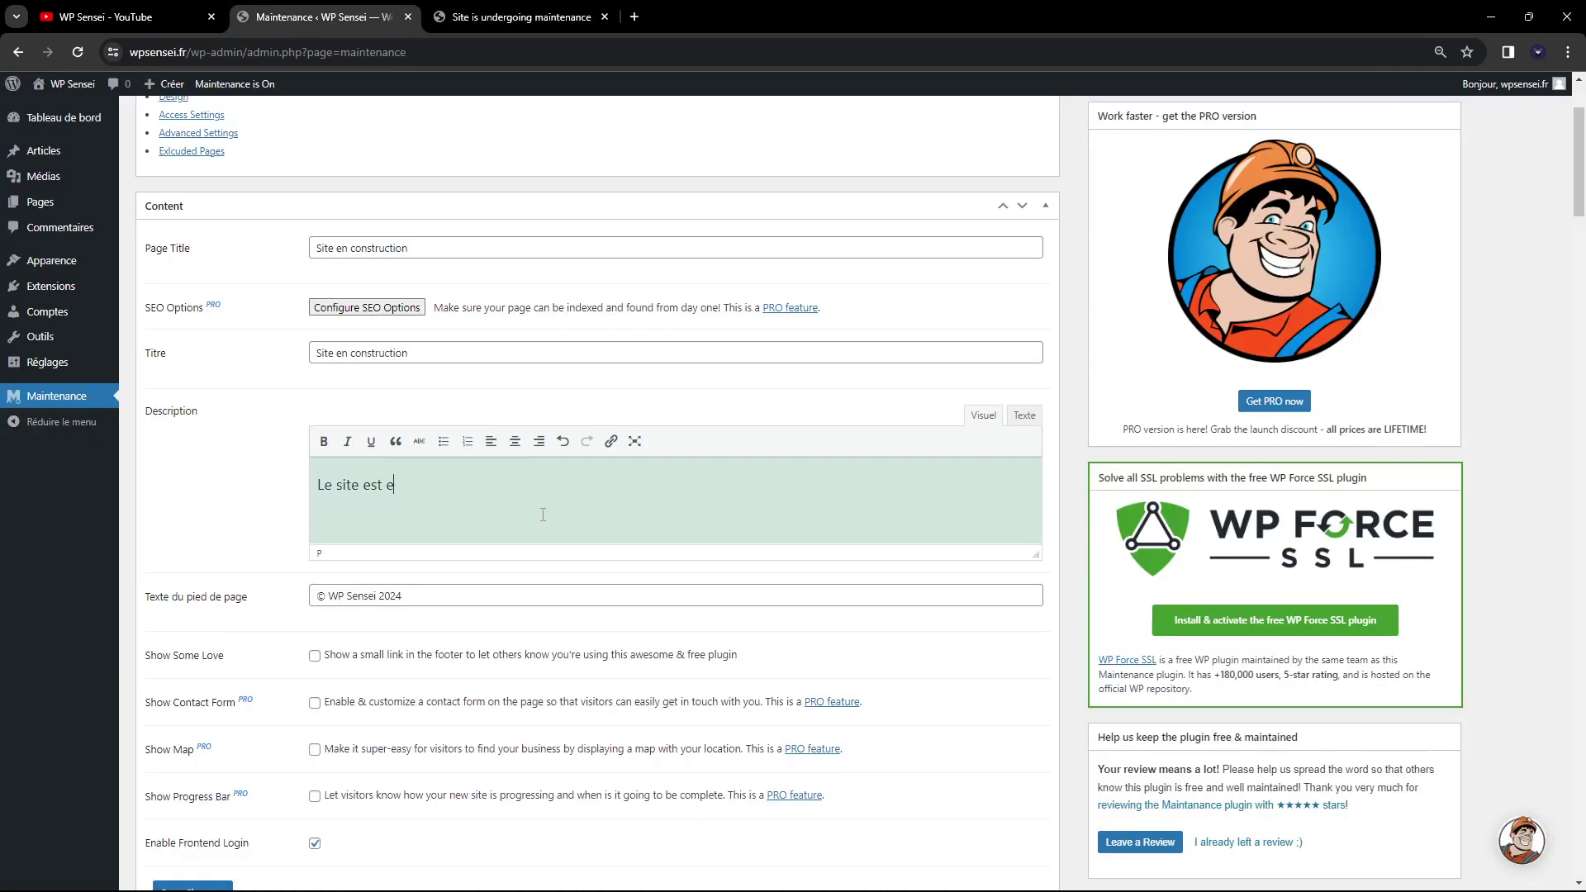
{"action": "type", "text": "n construction actuellement, merci pour votre pa"}
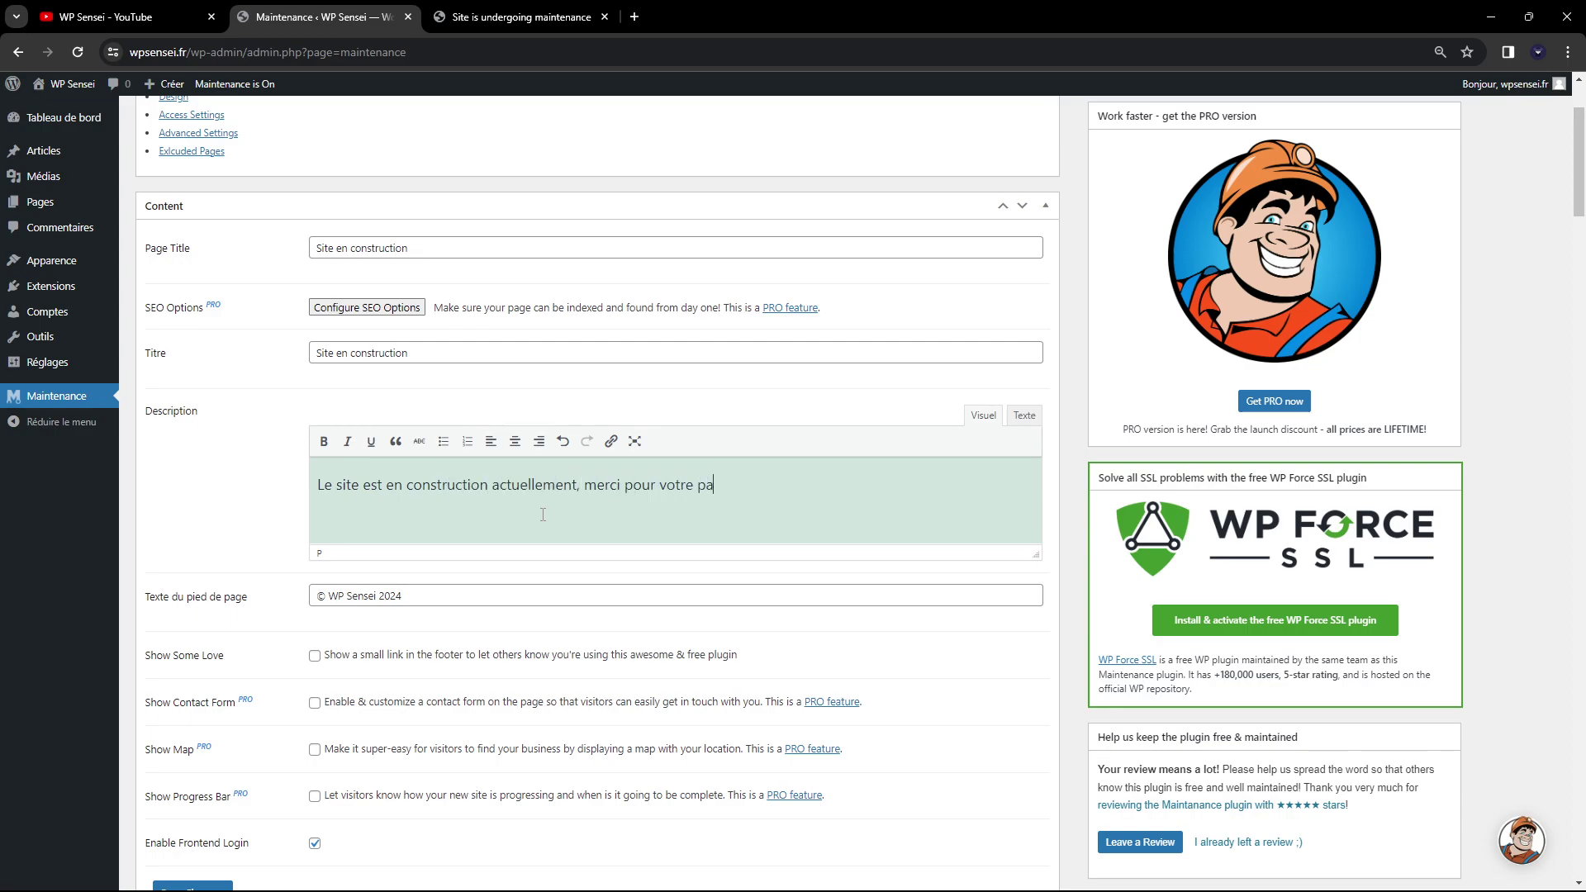
{"action": "type", "text": "tience."}
{"action": "scroll", "coordinate": [821, 493], "scroll_direction": "down", "scroll_amount": 1}
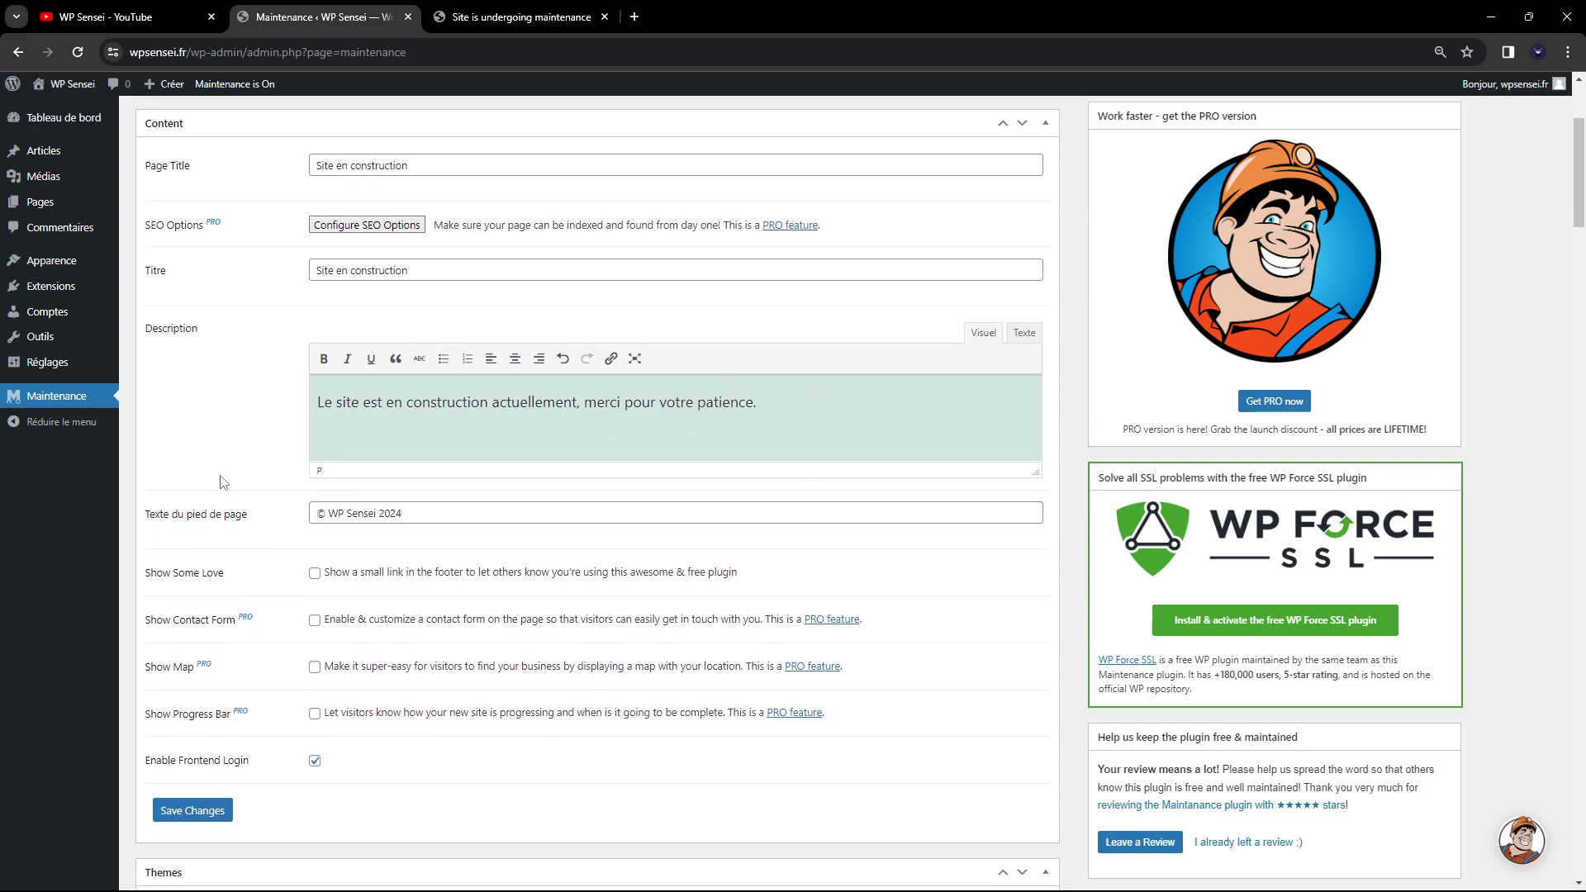
- Compare the footer text in the maintenance preview with the footer text setting
{"action": "left_click", "coordinate": [575, 14]}
{"action": "left_click_drag", "start_coordinate": [721, 860], "coordinate": [944, 849]}
{"action": "left_click", "coordinate": [943, 850]}
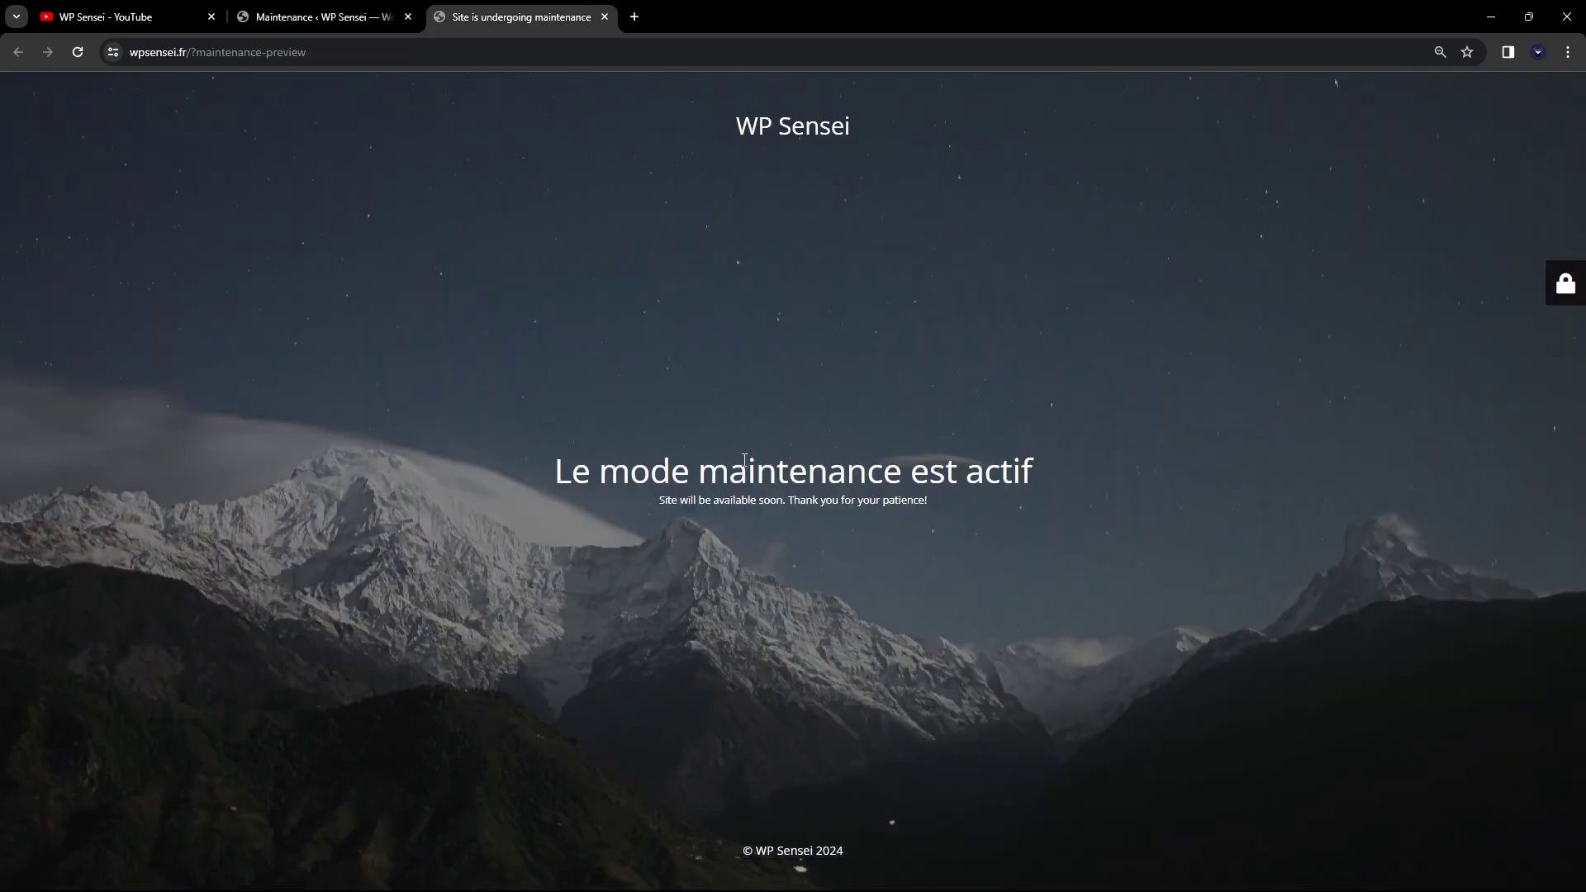
{"action": "left_click", "coordinate": [322, 16]}
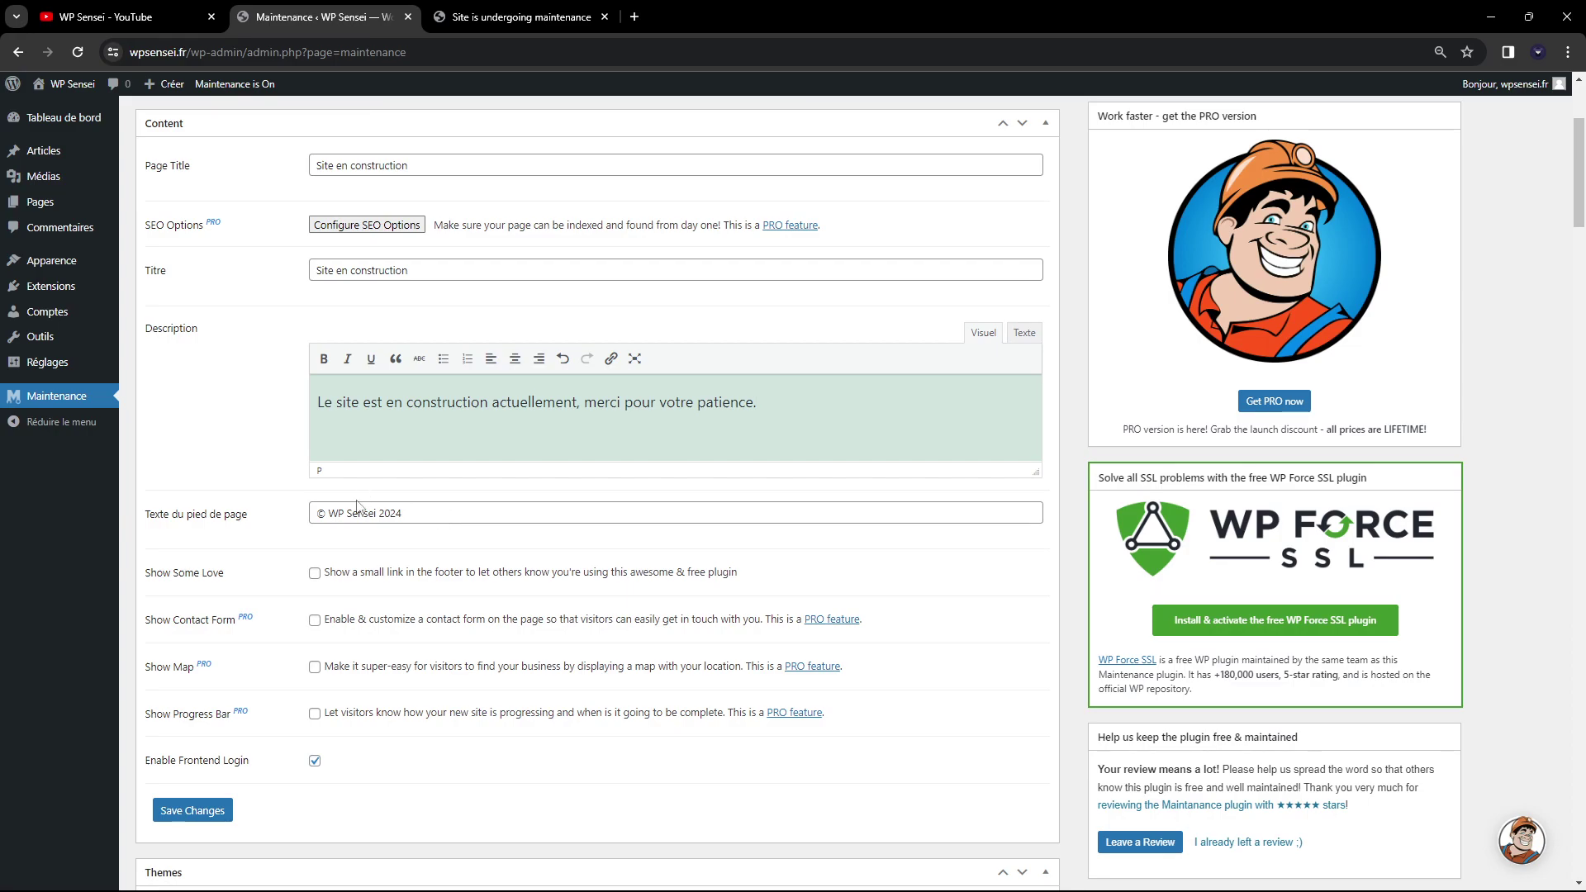
{"action": "left_click_drag", "start_coordinate": [374, 513], "coordinate": [429, 513]}
{"action": "left_click", "coordinate": [487, 524]}
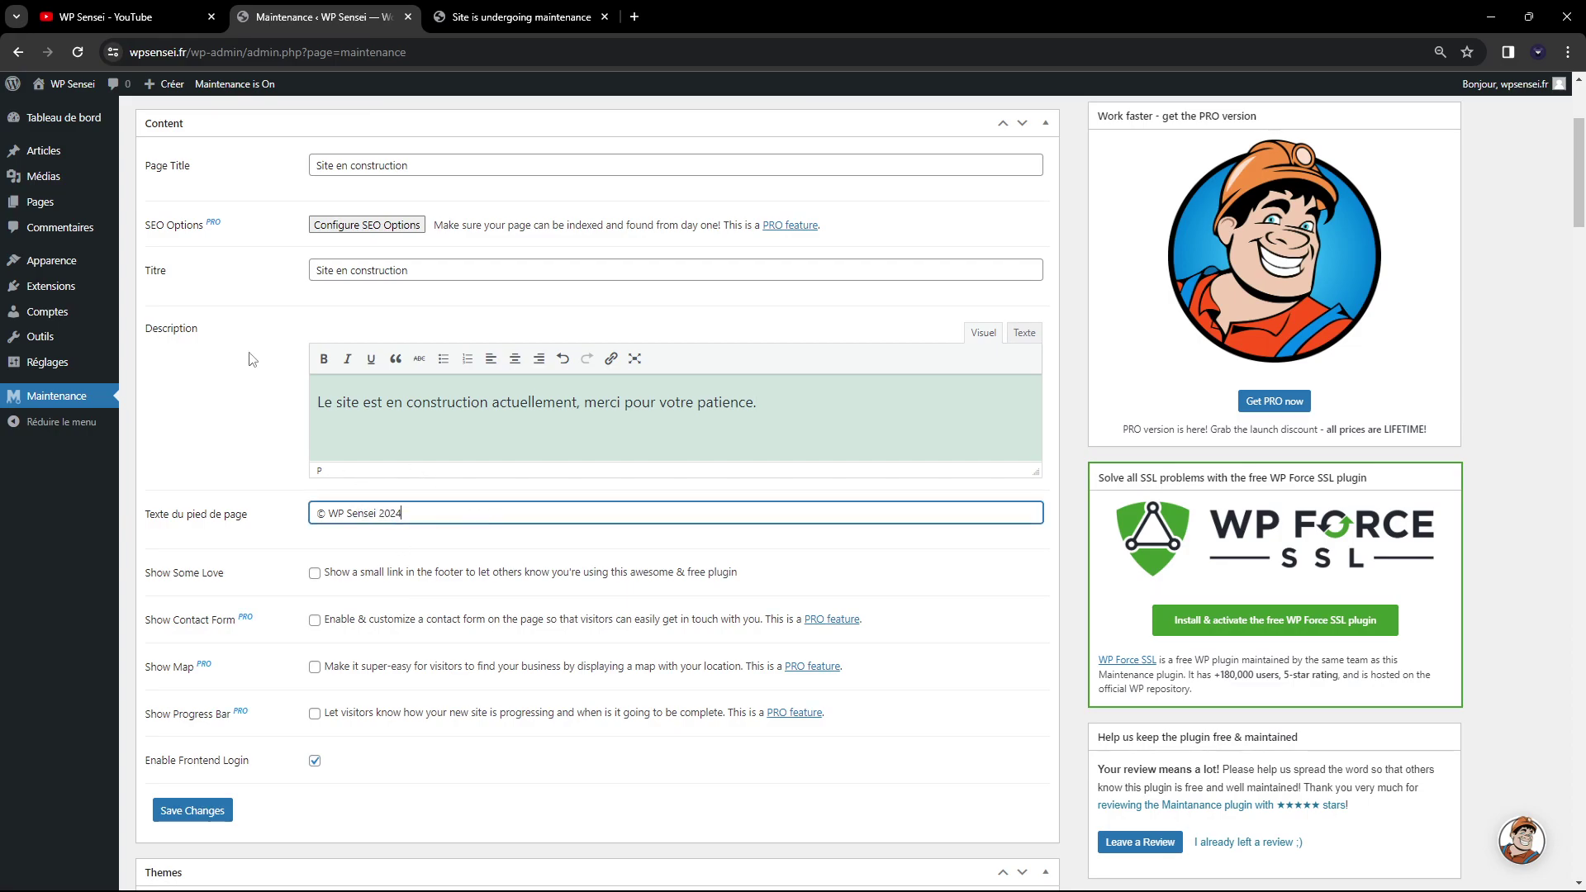
- Compare the preview's header text with the site title in the WordPress general settings, and return to the Maintenance settings
{"action": "left_click", "coordinate": [520, 17]}
{"action": "left_click_drag", "start_coordinate": [853, 131], "coordinate": [712, 120]}
{"action": "left_click", "coordinate": [693, 117]}
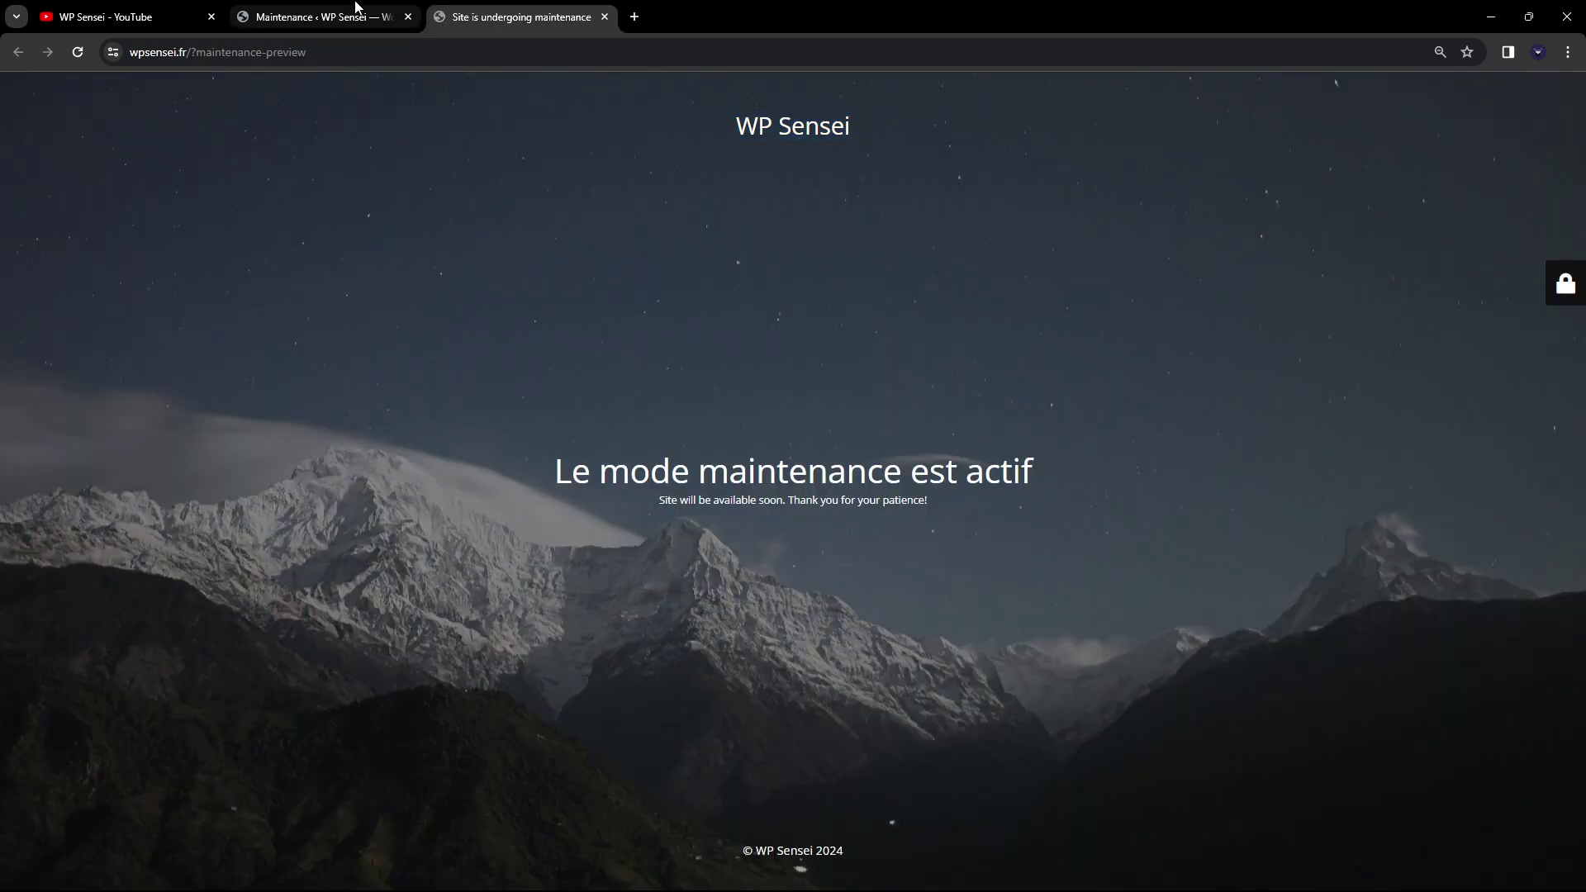
{"action": "left_click", "coordinate": [323, 16]}
{"action": "mouse_move", "coordinate": [70, 362]}
{"action": "left_click", "coordinate": [147, 364], "text": "ctrl"}
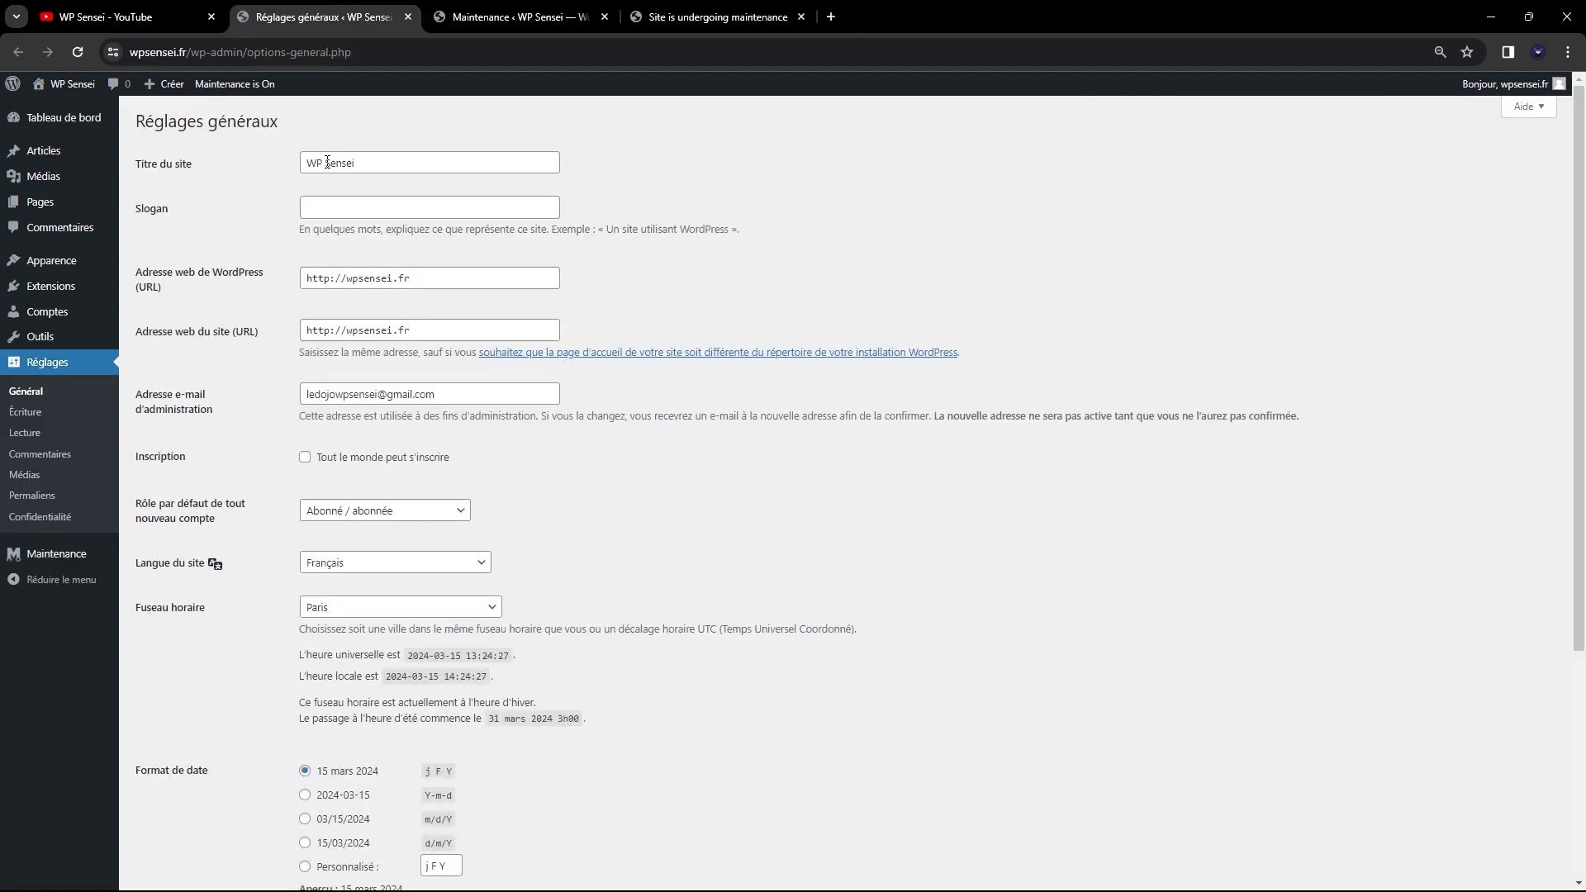
{"action": "triple_click", "coordinate": [327, 162]}
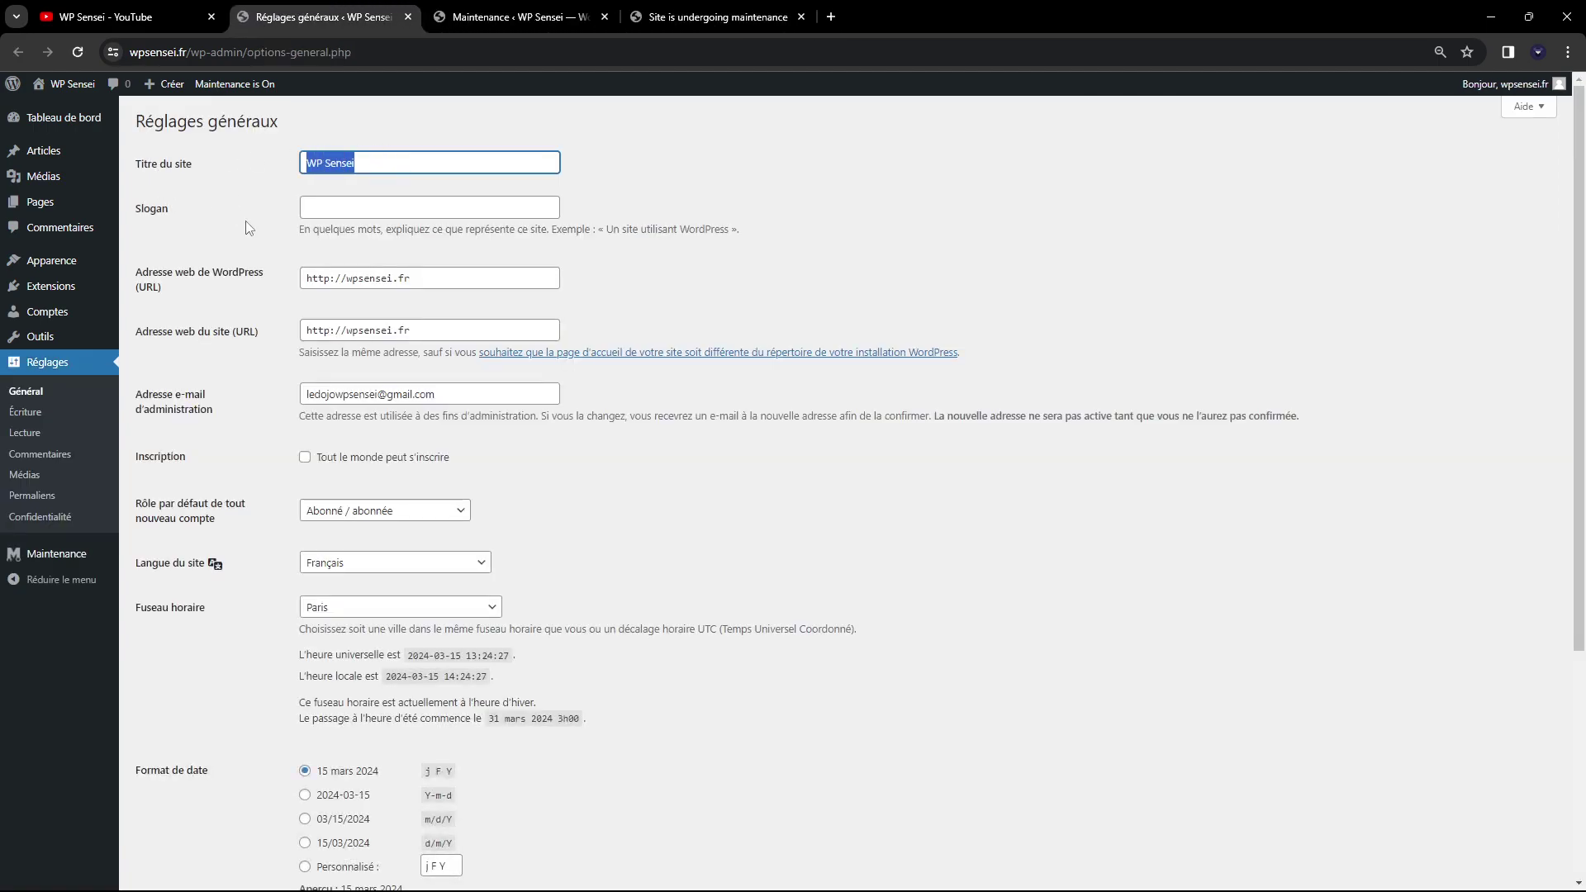
{"action": "left_click", "coordinate": [723, 8]}
{"action": "triple_click", "coordinate": [764, 137]}
{"action": "left_click", "coordinate": [676, 120]}
{"action": "left_click", "coordinate": [556, 18]}
{"action": "left_click", "coordinate": [324, 513]}
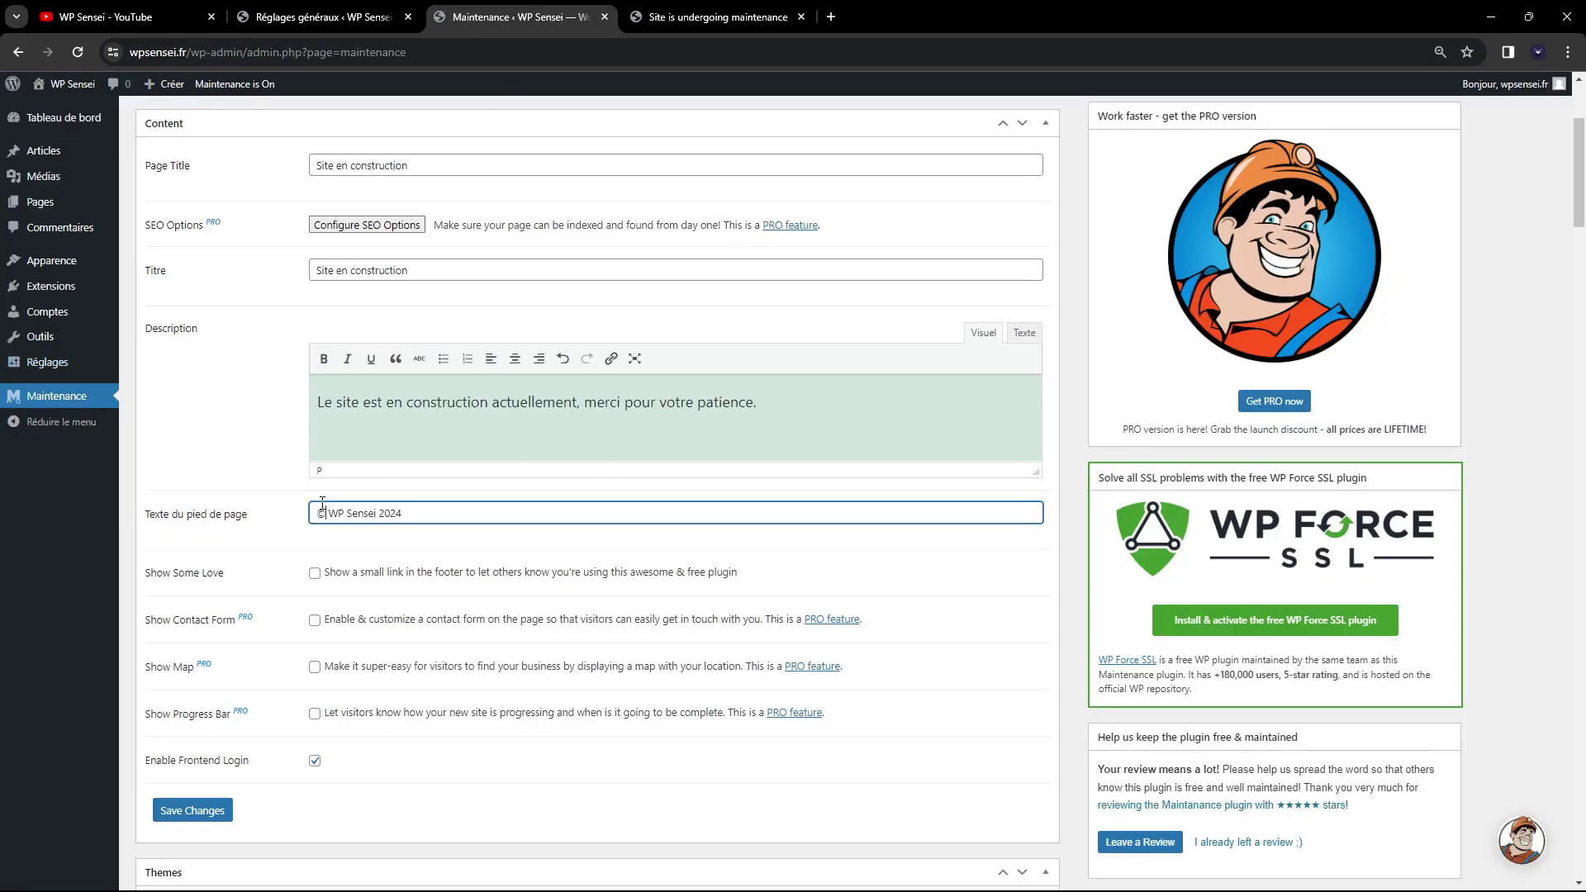
- Check the login panel in the preview, disable Enable Frontend Login for the maintenance page, and save the settings
{"action": "scroll", "coordinate": [462, 234], "scroll_direction": "down", "scroll_amount": 2}
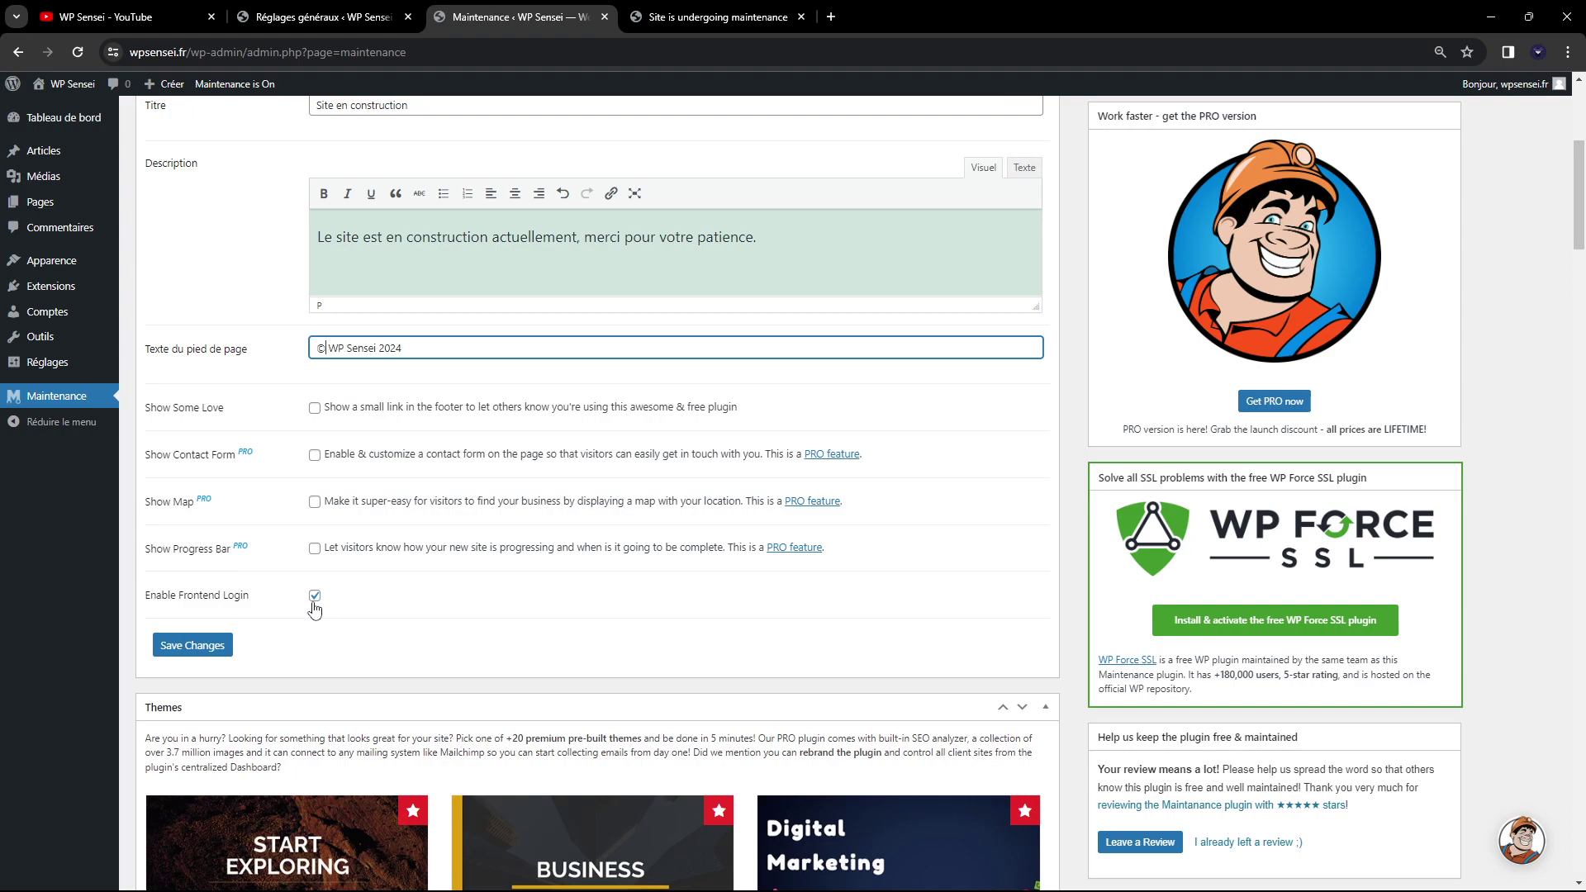
{"action": "left_click", "coordinate": [661, 15]}
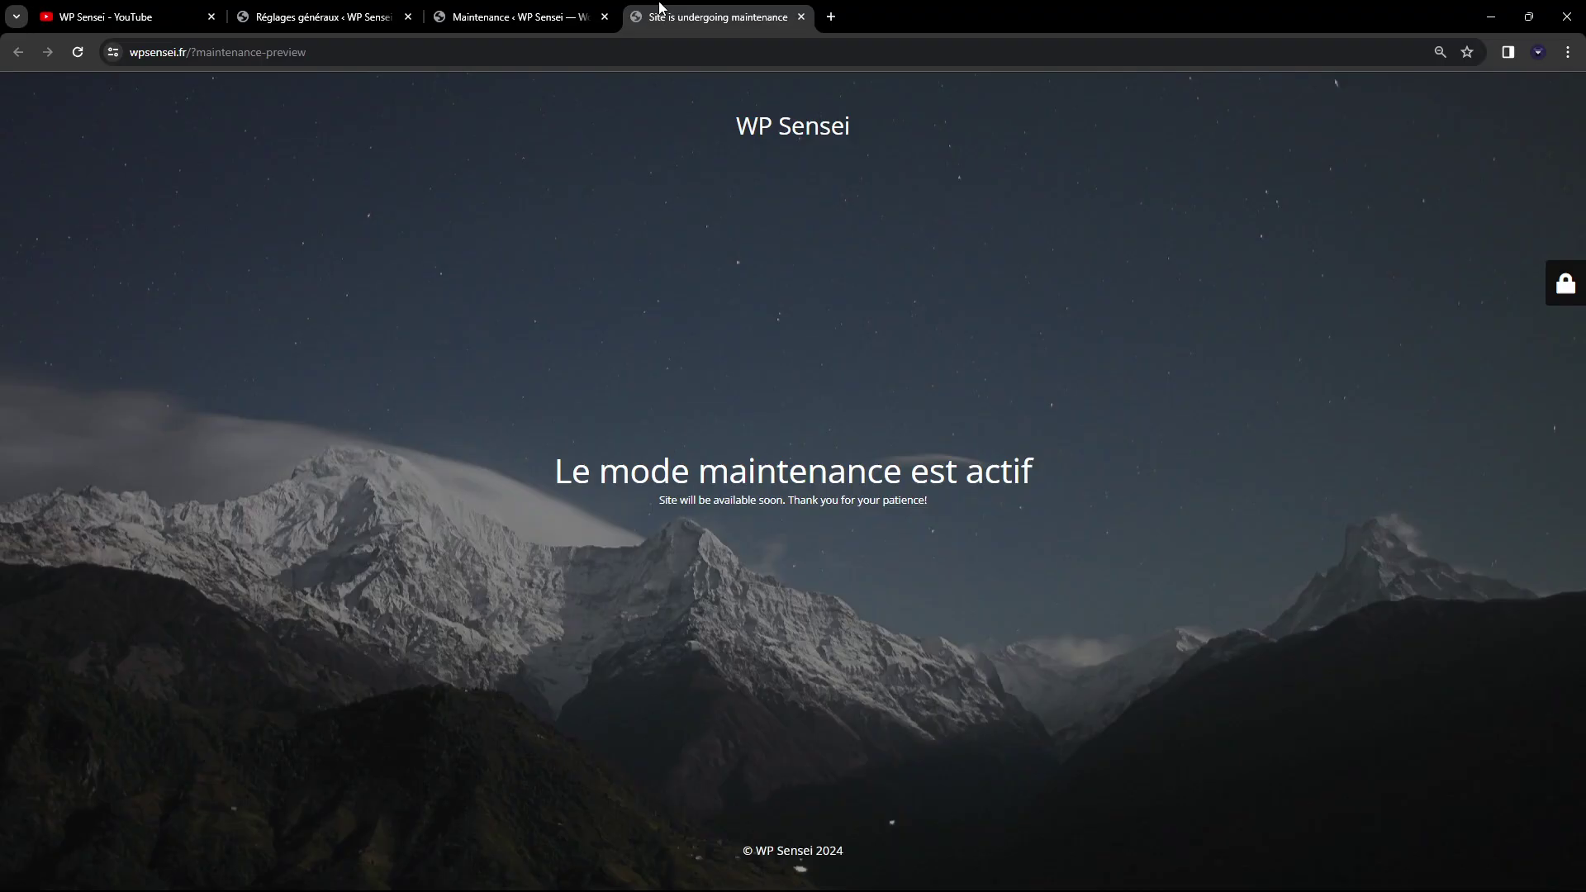
{"action": "left_click", "coordinate": [1564, 284]}
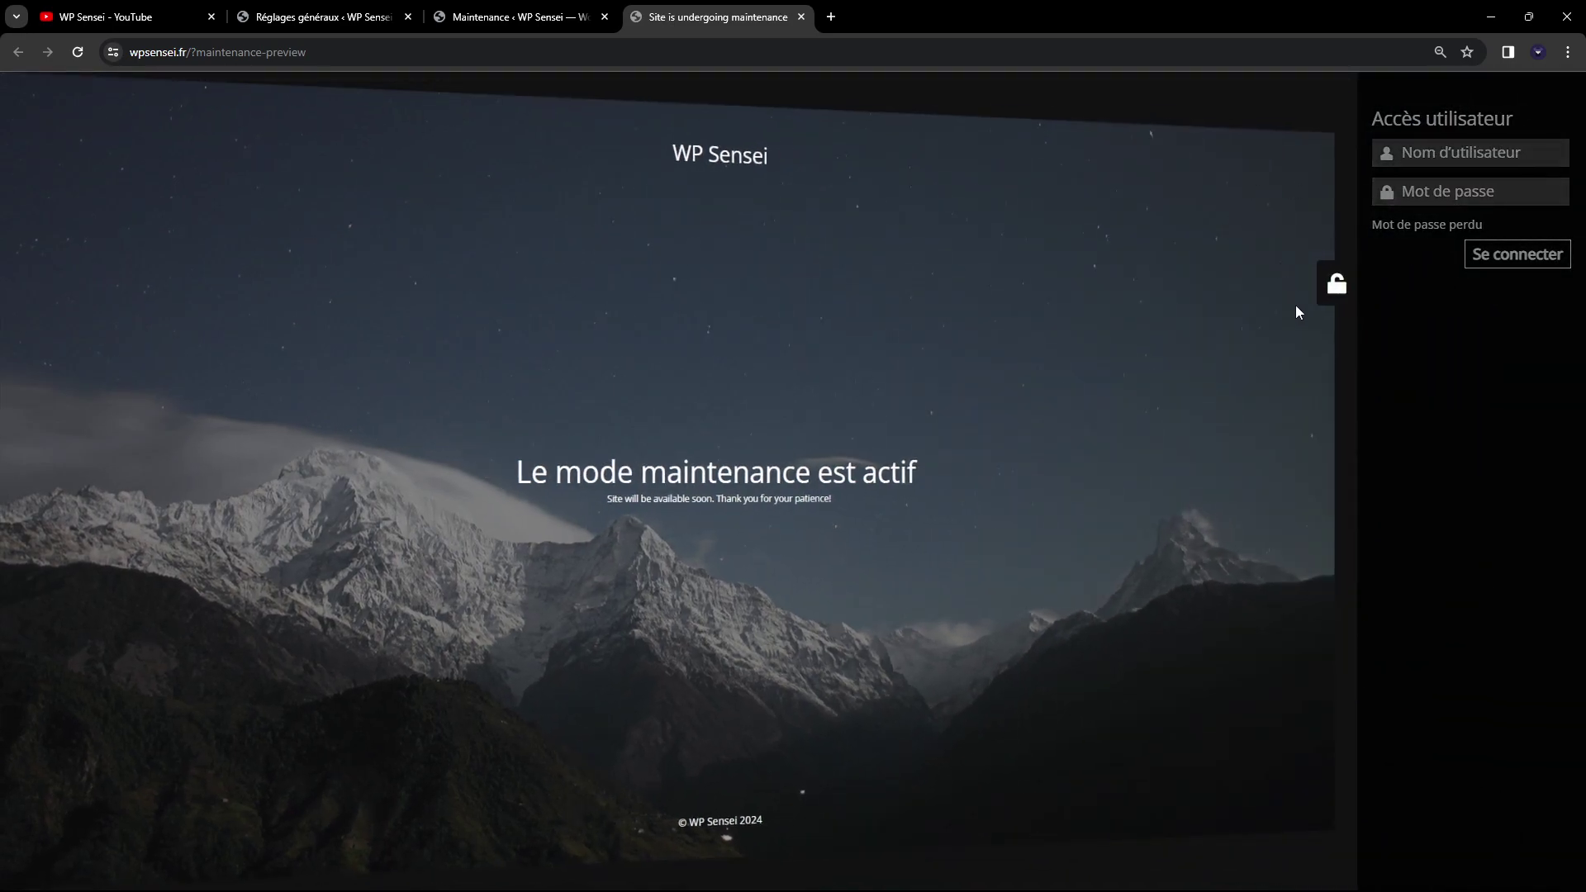
{"action": "left_click", "coordinate": [512, 16]}
{"action": "left_click", "coordinate": [315, 595]}
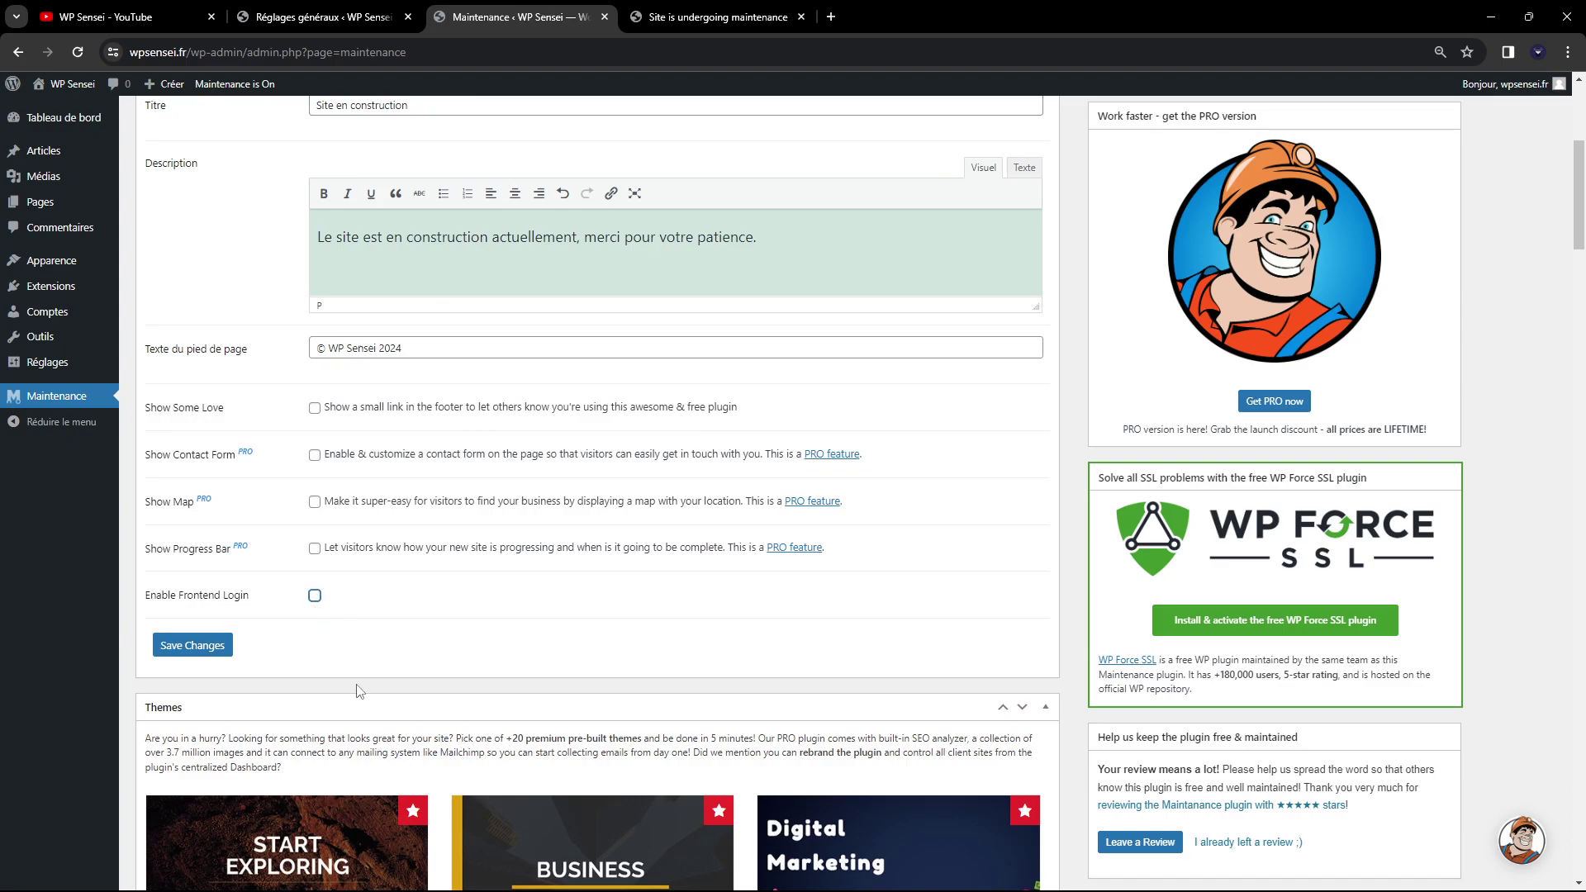
{"action": "left_click", "coordinate": [192, 645]}
- Reload the maintenance preview to check the saved texts, and enter wpsensei.fr/wp-admin/ as the direct login address
{"action": "left_click", "coordinate": [702, 16]}
{"action": "left_click", "coordinate": [694, 52]}
{"action": "key", "text": "Return"}
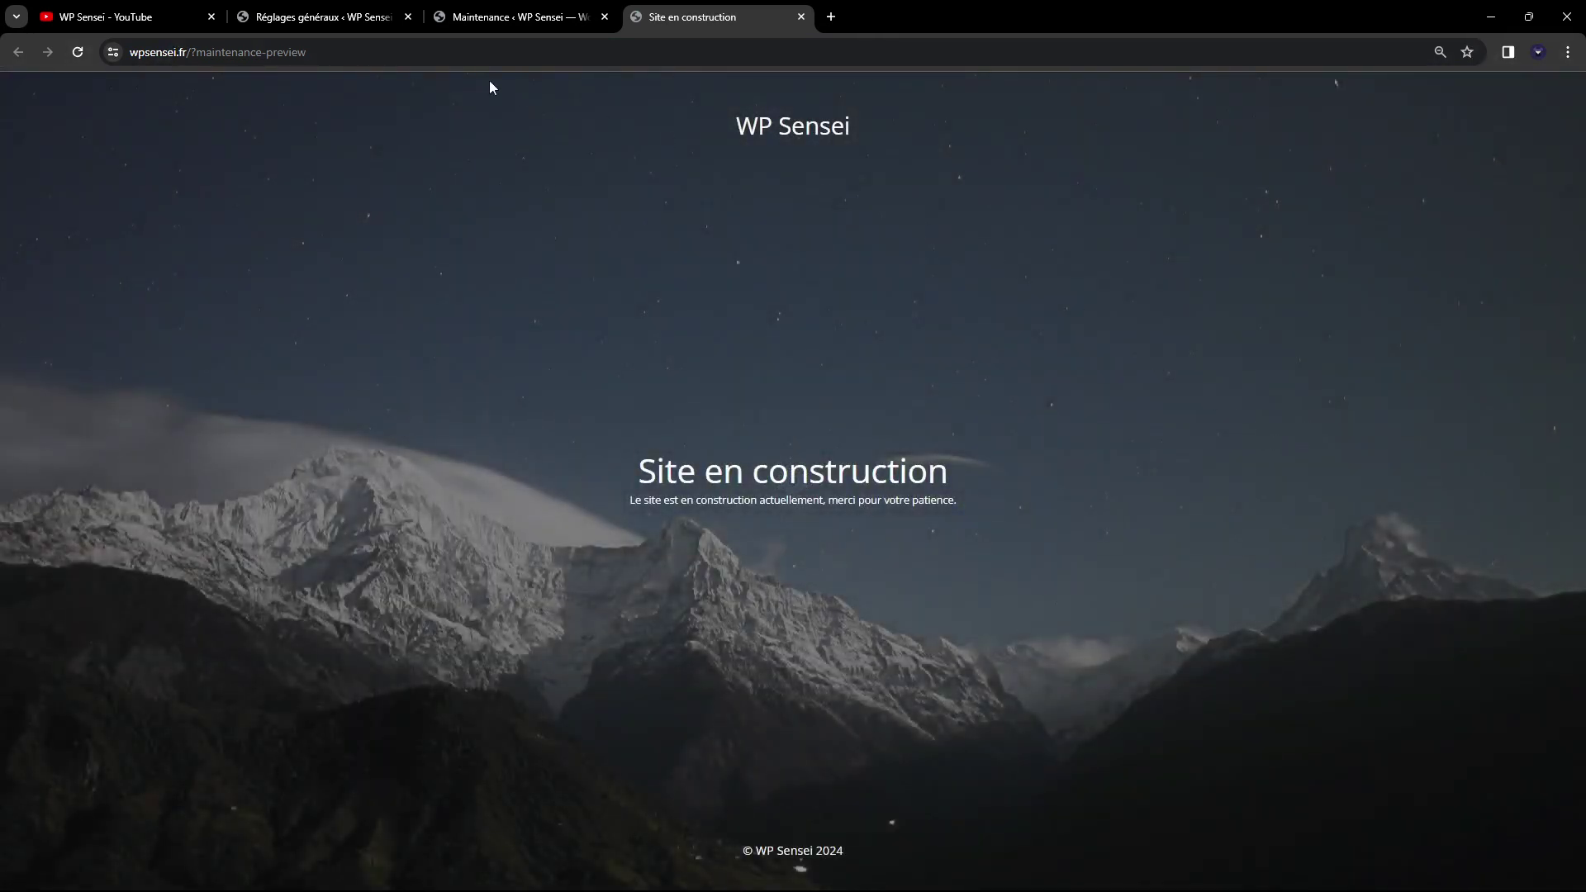
{"action": "left_click_drag", "start_coordinate": [197, 52], "coordinate": [853, 89]}
{"action": "type", "text": "wpsensei.fr/wp-admin/"}
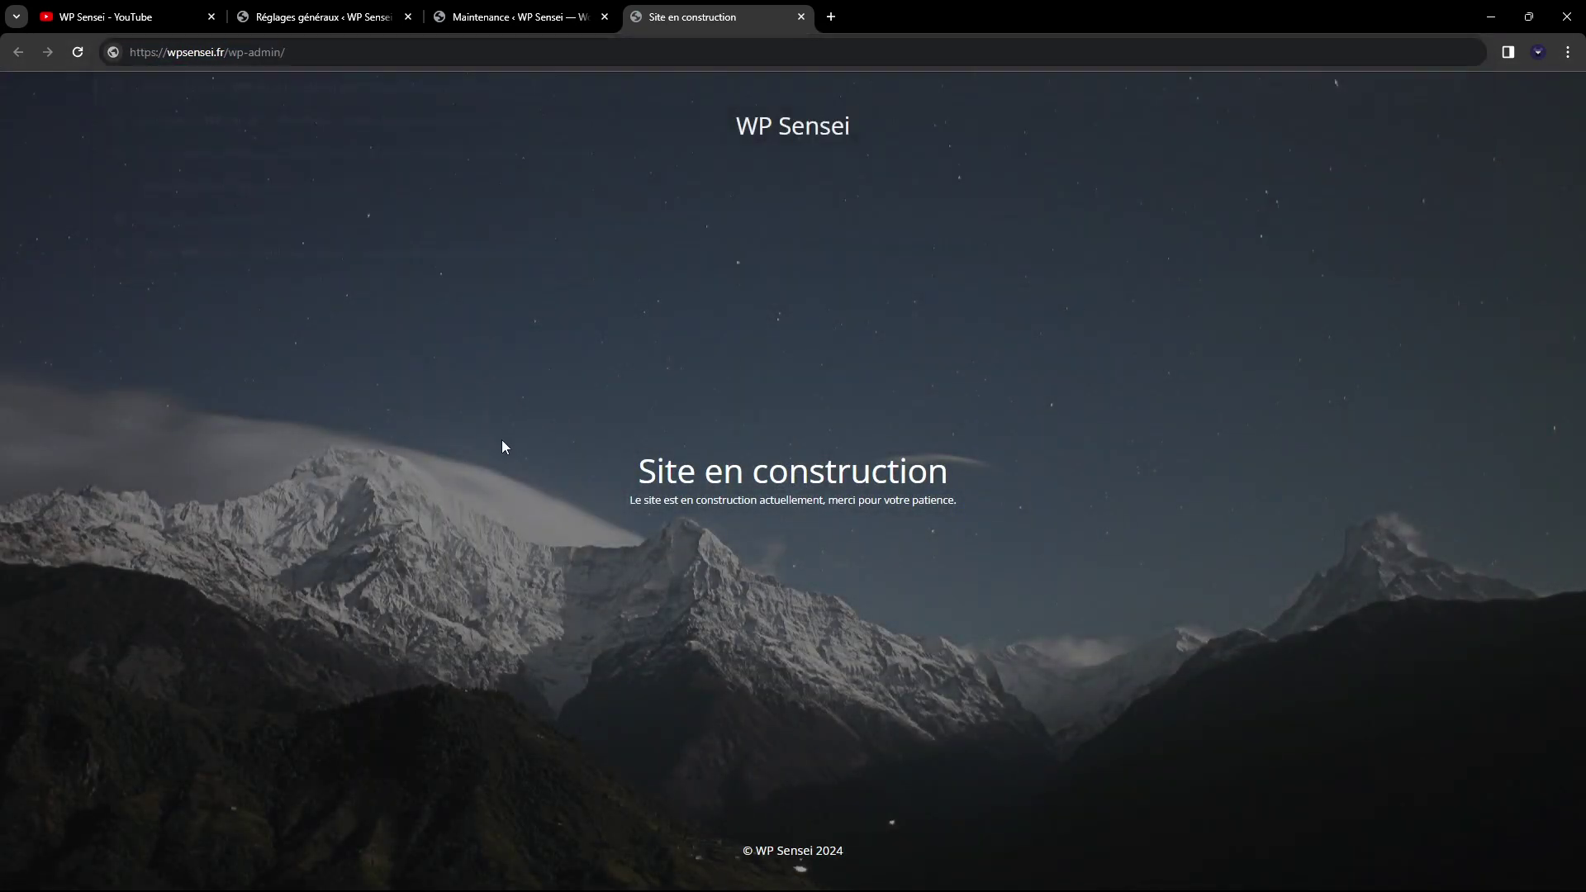
{"action": "left_click", "coordinate": [512, 17]}
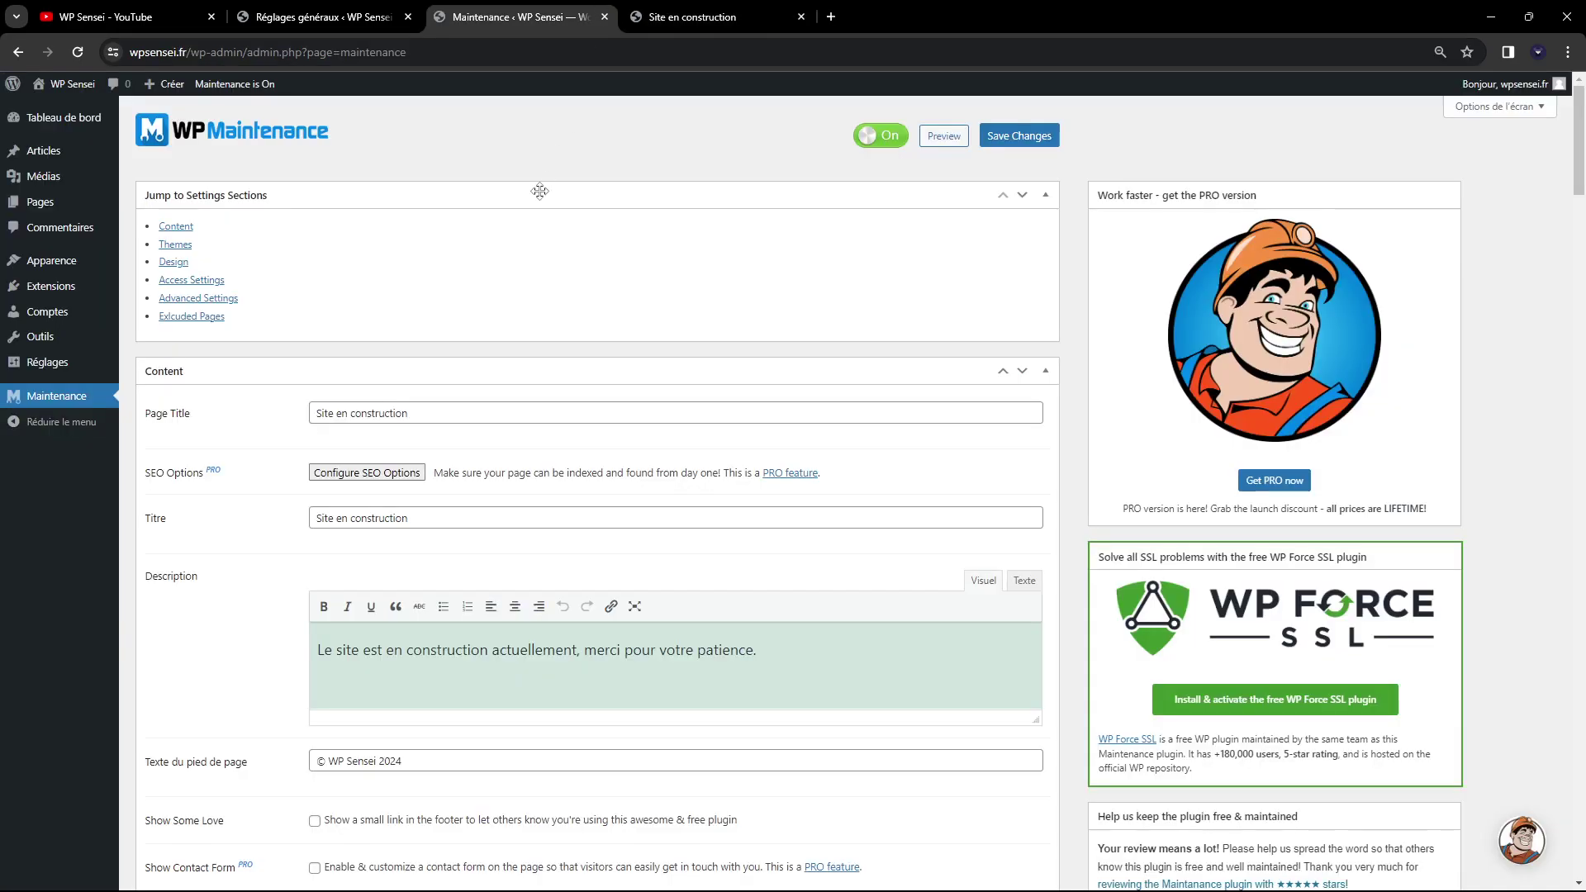
- Look through the Themes and Design sections of the Maintenance settings, and compare the design options with the preview
{"action": "scroll", "coordinate": [617, 273], "scroll_direction": "down", "scroll_amount": 9}
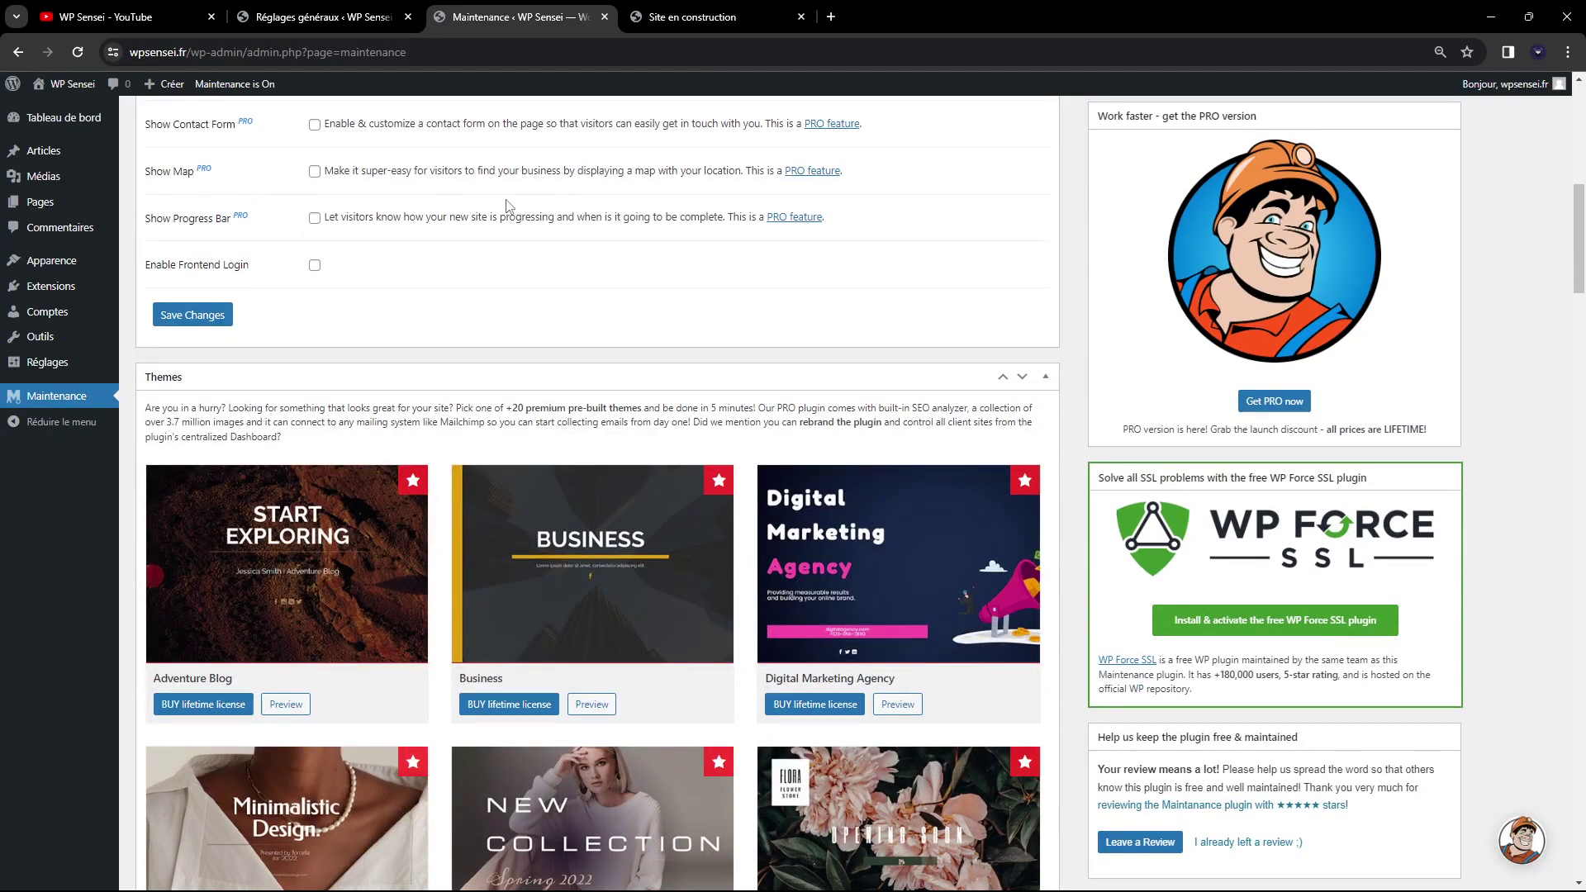
{"action": "scroll", "coordinate": [508, 207], "scroll_direction": "down", "scroll_amount": 7}
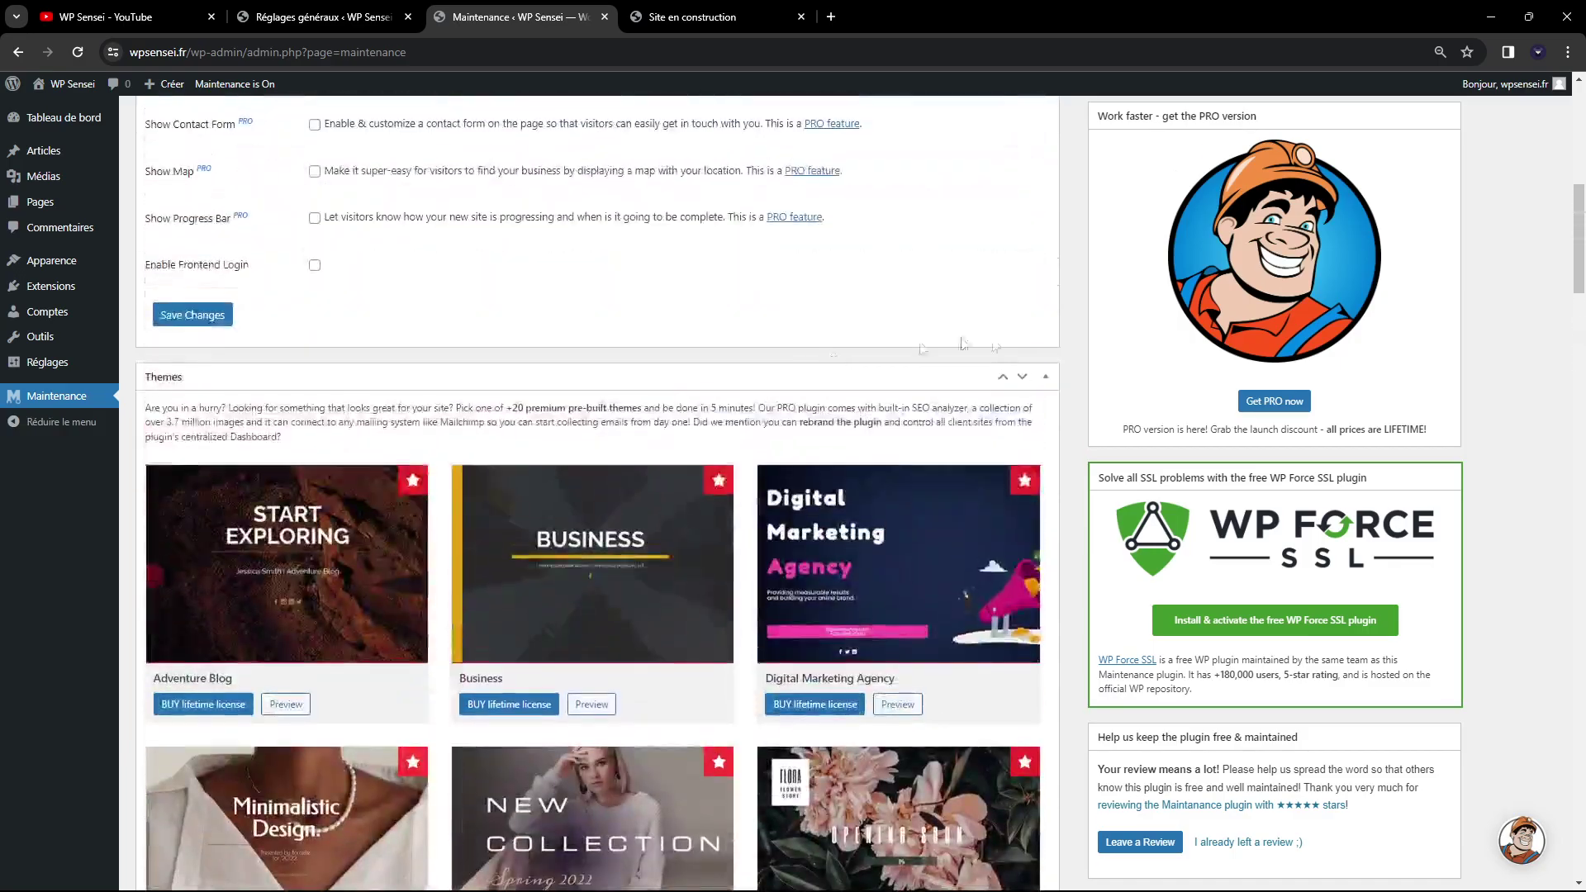
{"action": "scroll", "coordinate": [963, 344], "scroll_direction": "down", "scroll_amount": 20}
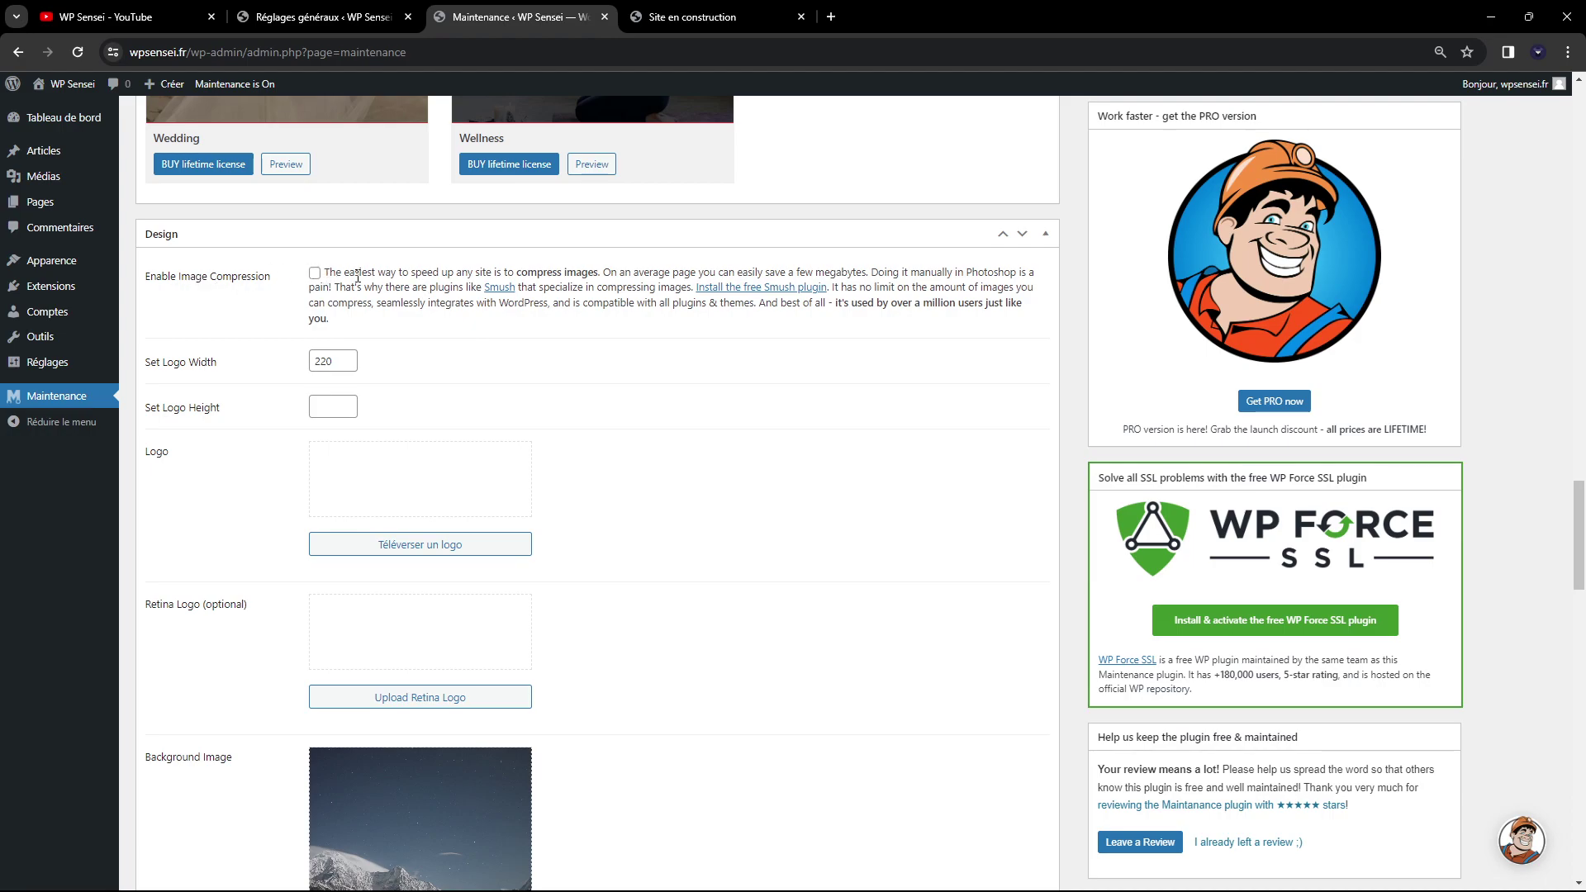
{"action": "left_click", "coordinate": [685, 10]}
{"action": "left_click", "coordinate": [512, 16]}
{"action": "key", "text": "ctrl+Tab"}
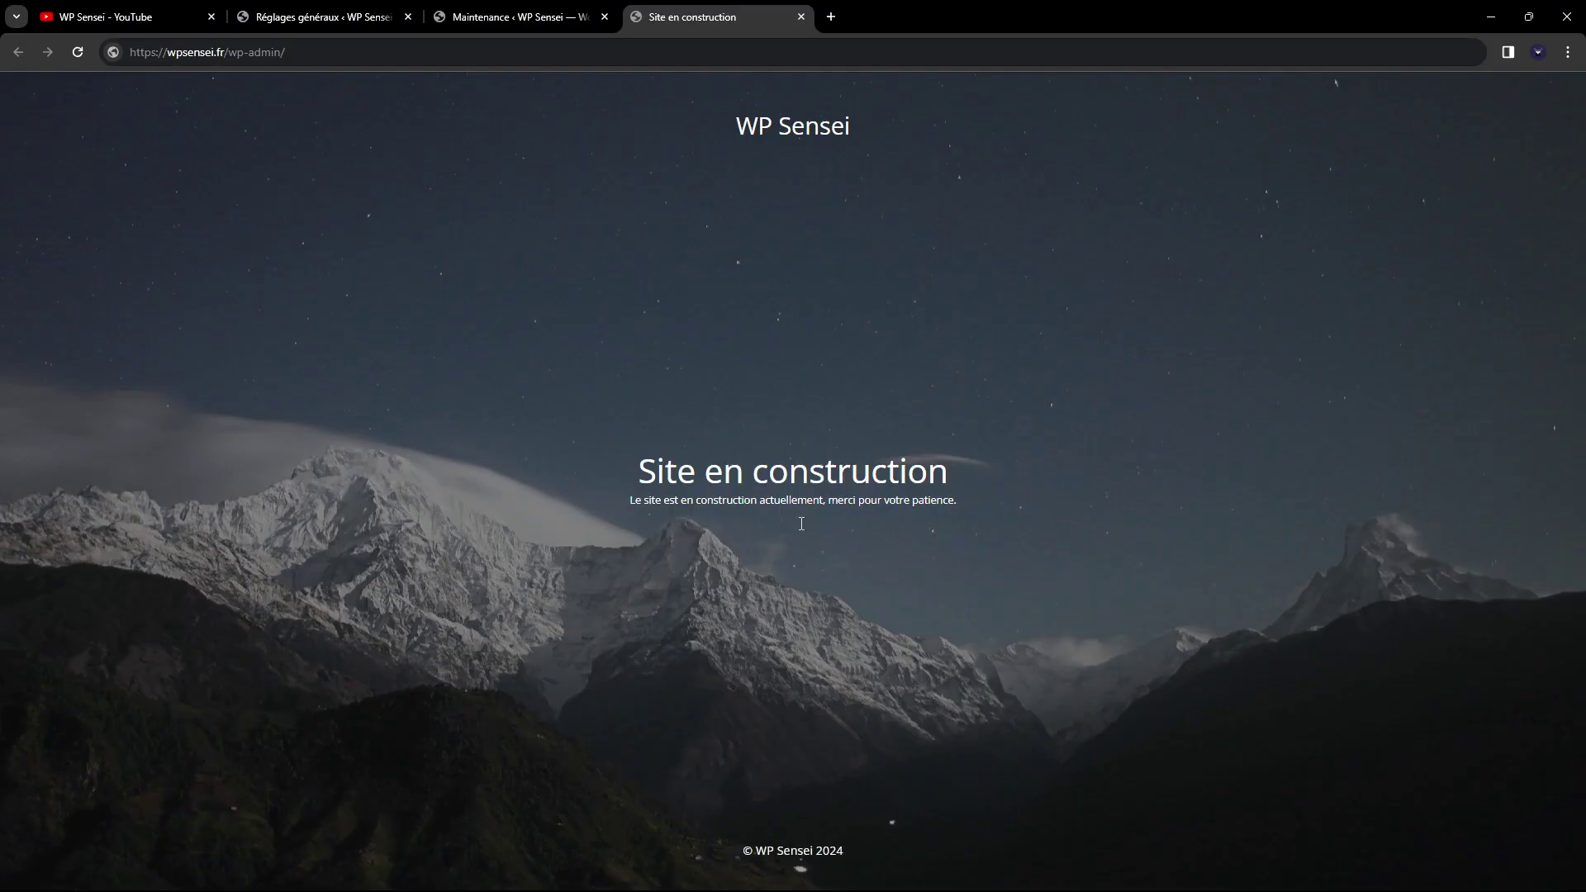
{"action": "key", "text": "ctrl+shift+Tab"}
- Set the purple-hatted sensei image from the media library as the maintenance page's logo
{"action": "scroll", "coordinate": [187, 336], "scroll_direction": "down", "scroll_amount": 2}
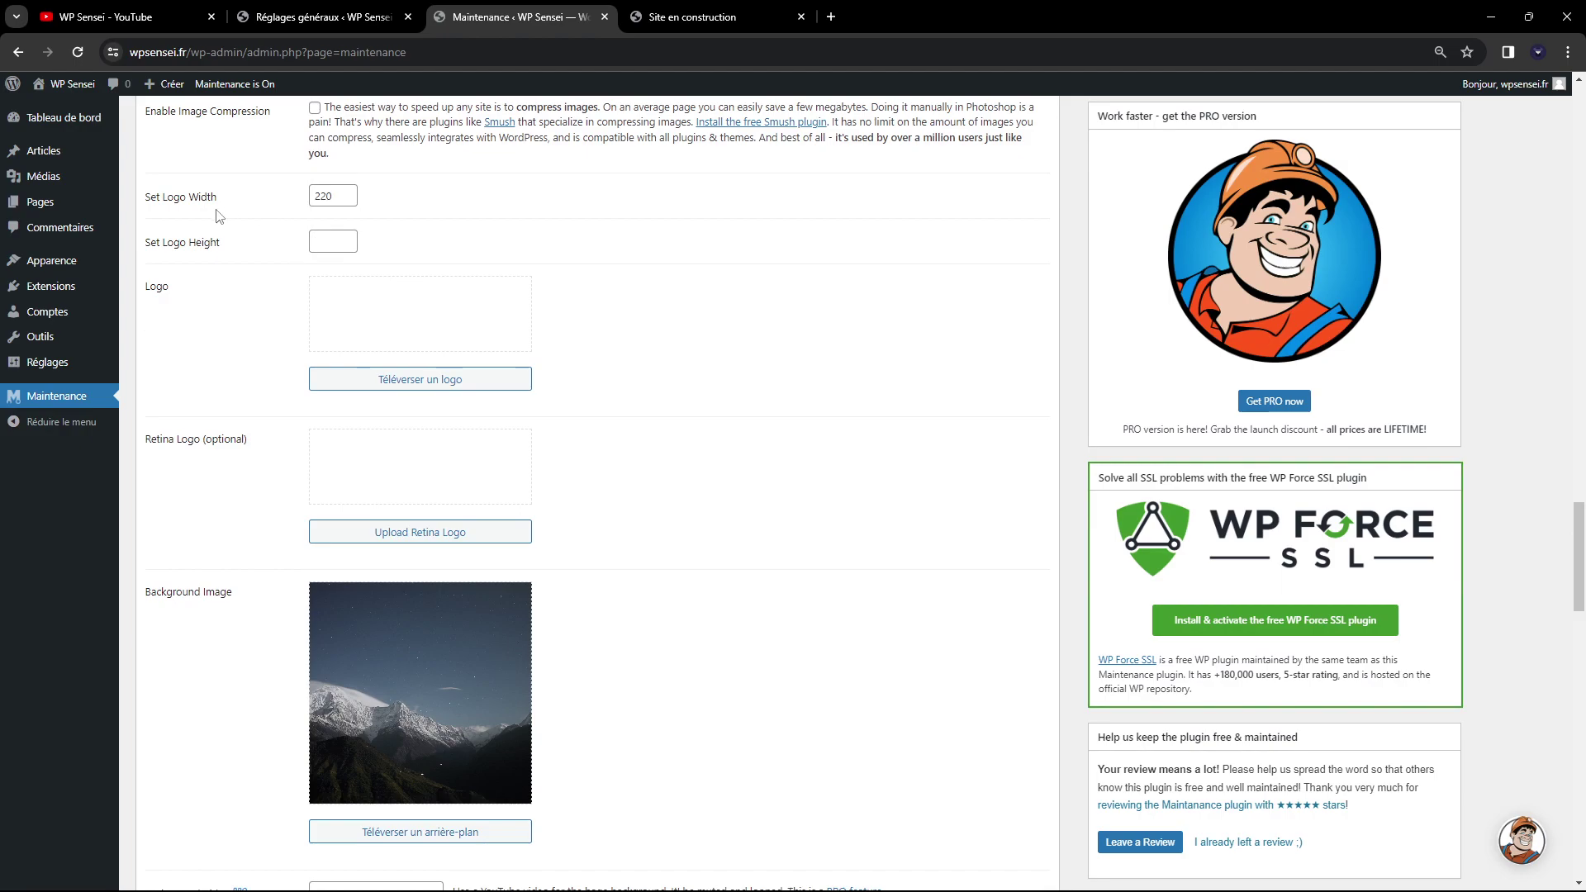
{"action": "left_click", "coordinate": [396, 385]}
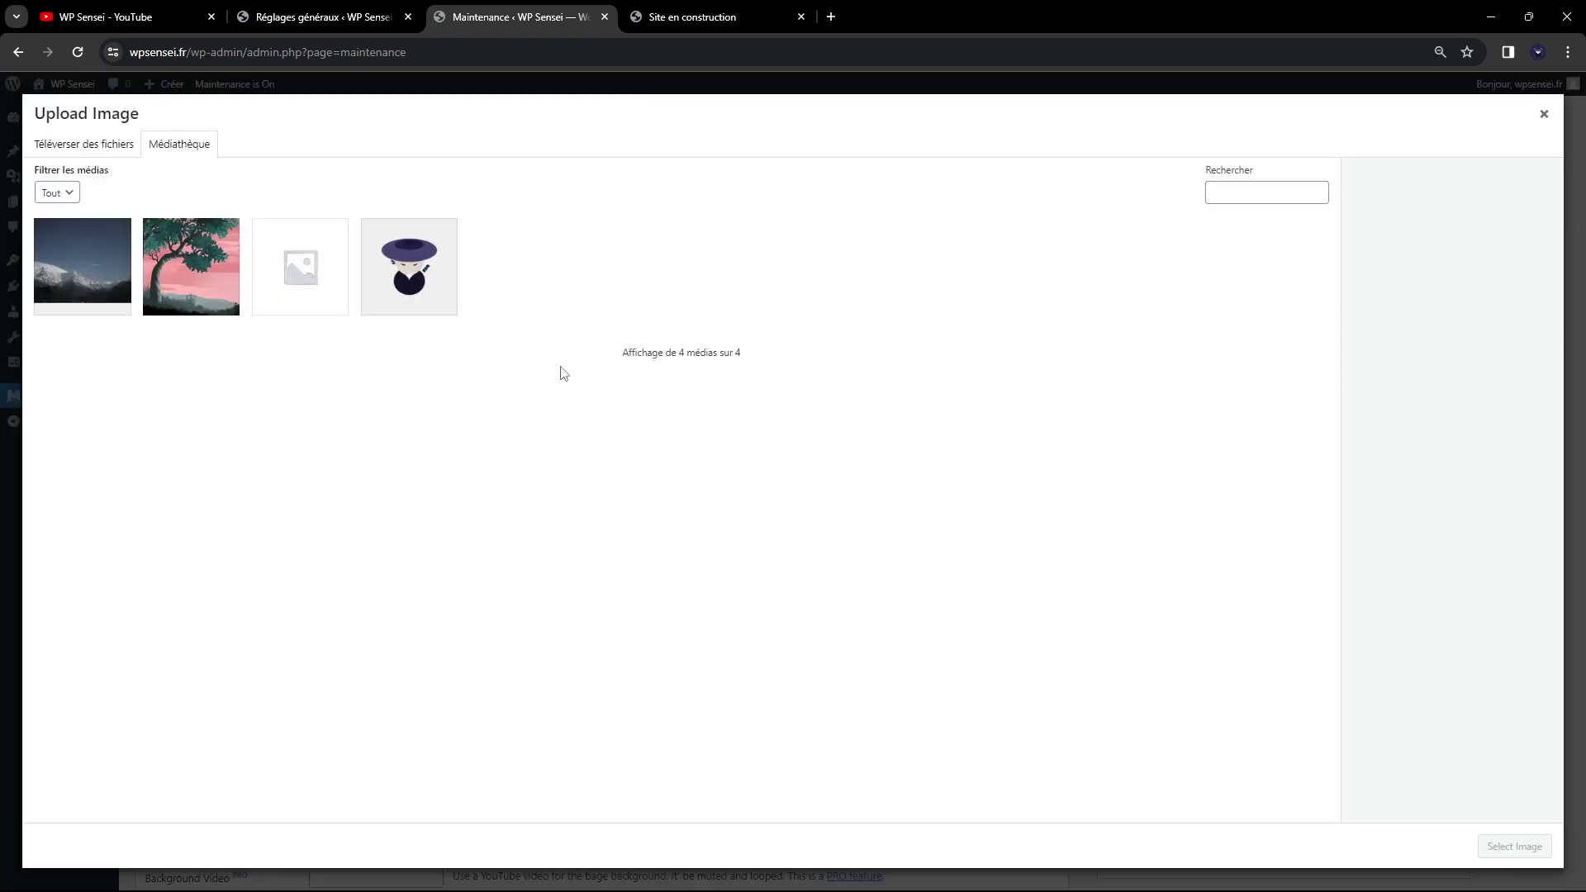
{"action": "left_click", "coordinate": [446, 284]}
{"action": "left_click", "coordinate": [1516, 846]}
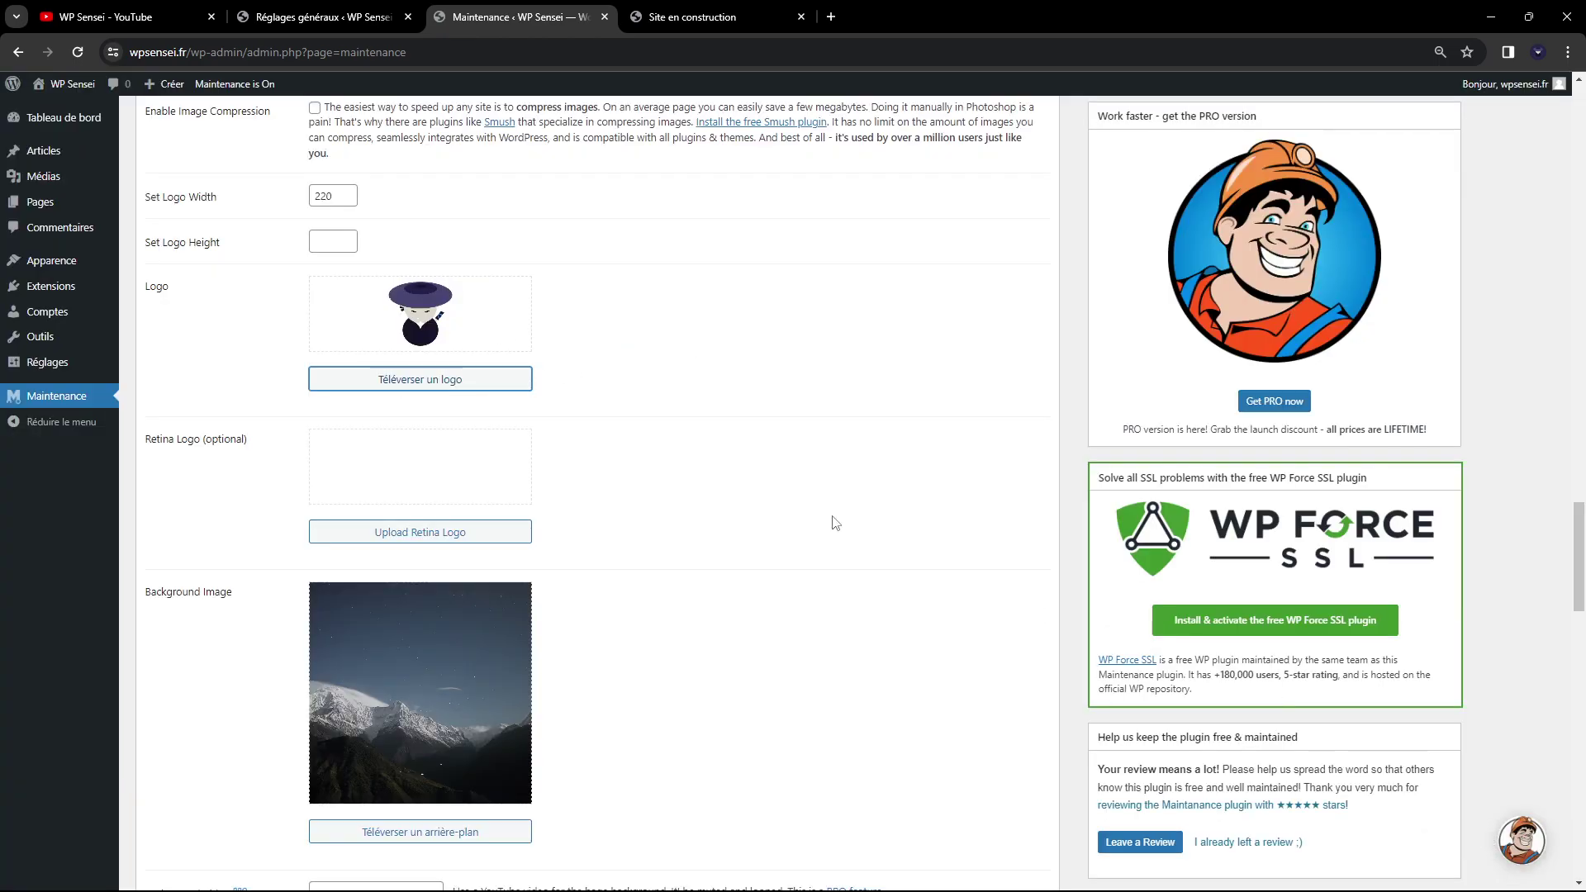
- Review the logo width and height fields and the remaining design options, and save the Maintenance settings
{"action": "double_click", "coordinate": [322, 201]}
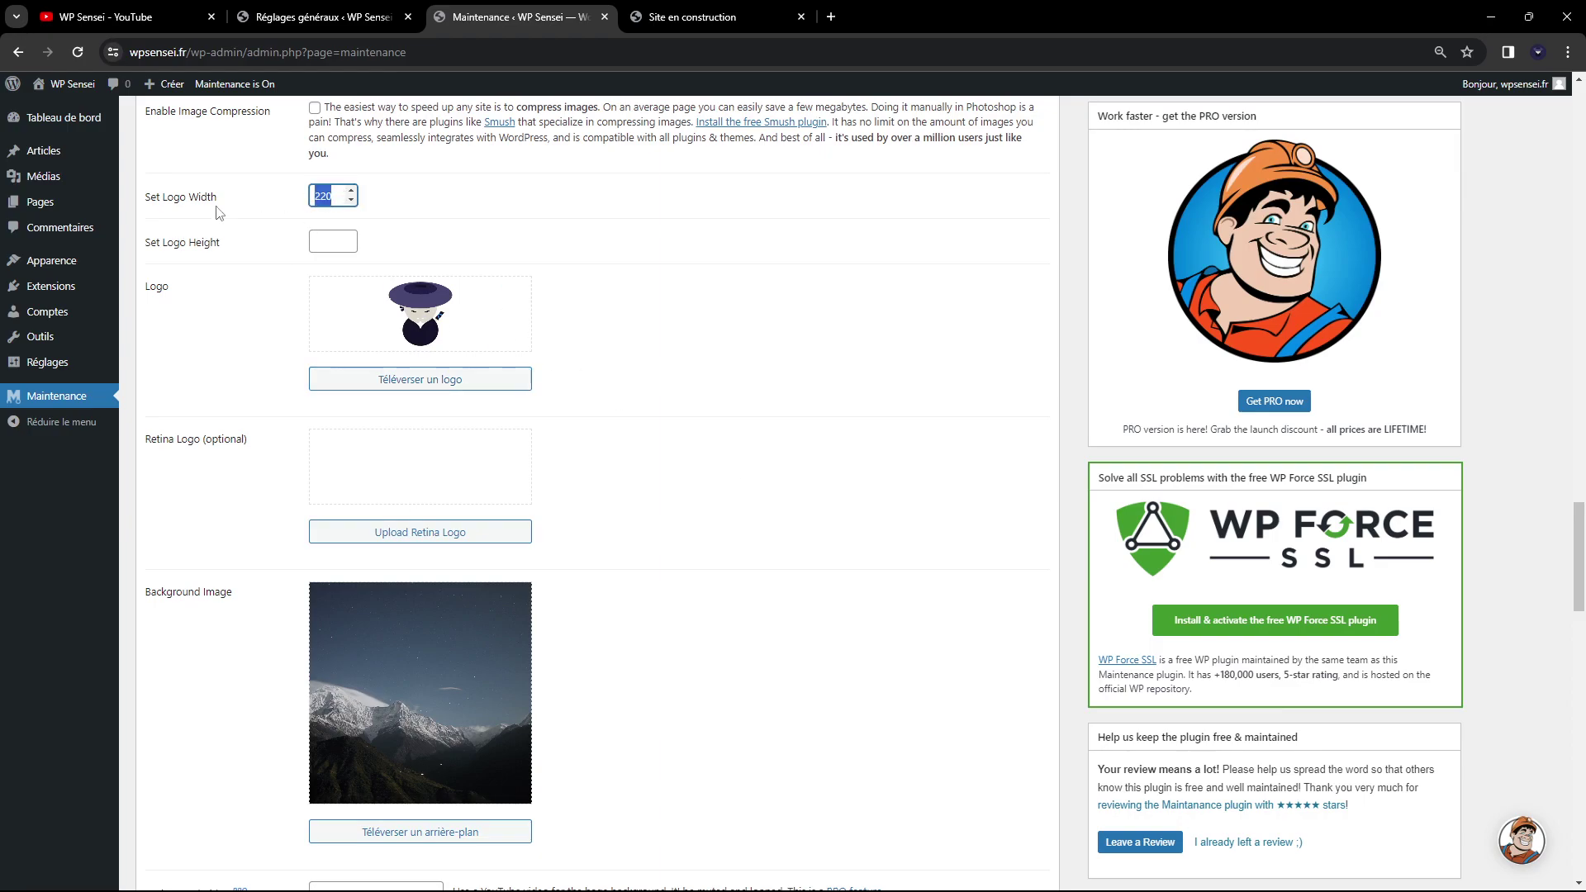
{"action": "left_click", "coordinate": [329, 241]}
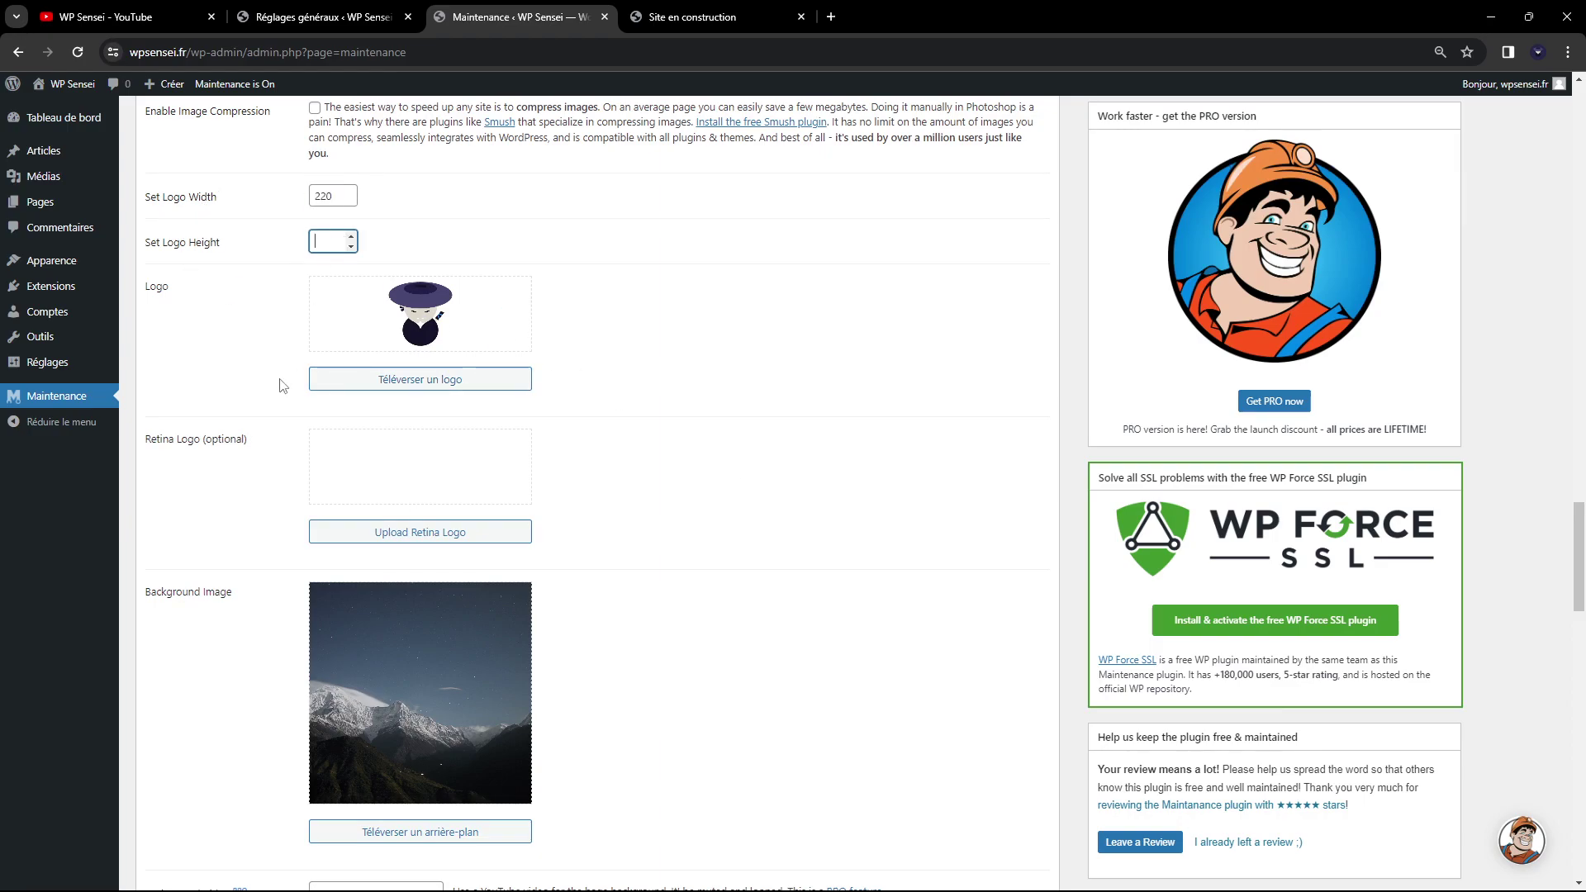
{"action": "scroll", "coordinate": [249, 364], "scroll_direction": "down", "scroll_amount": 12}
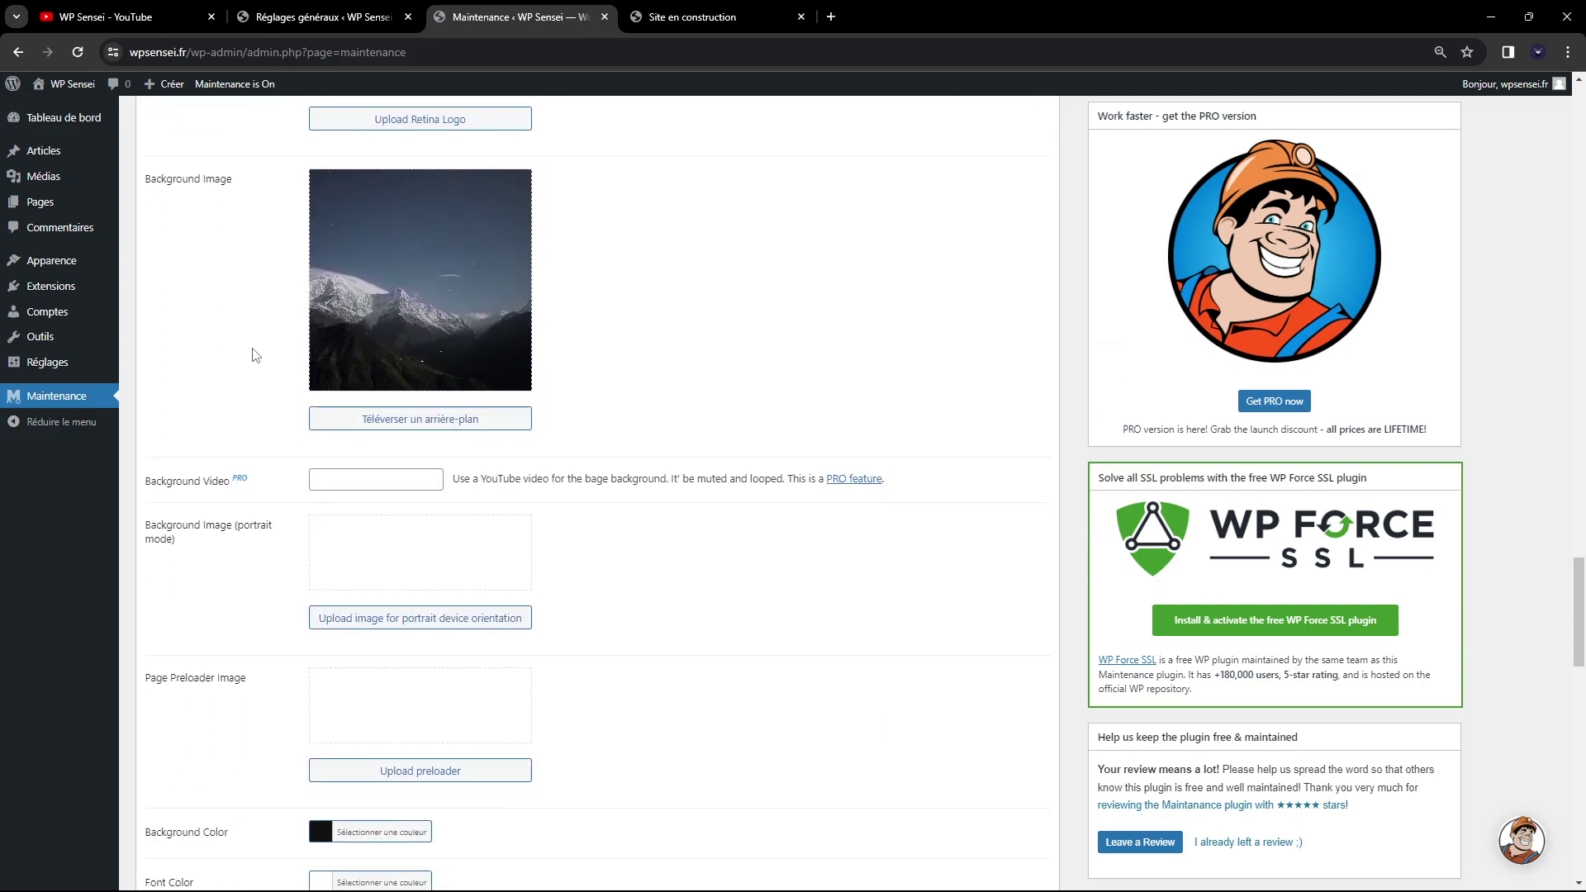
{"action": "scroll", "coordinate": [241, 658], "scroll_direction": "down", "scroll_amount": 3}
{"action": "left_click", "coordinate": [195, 390]}
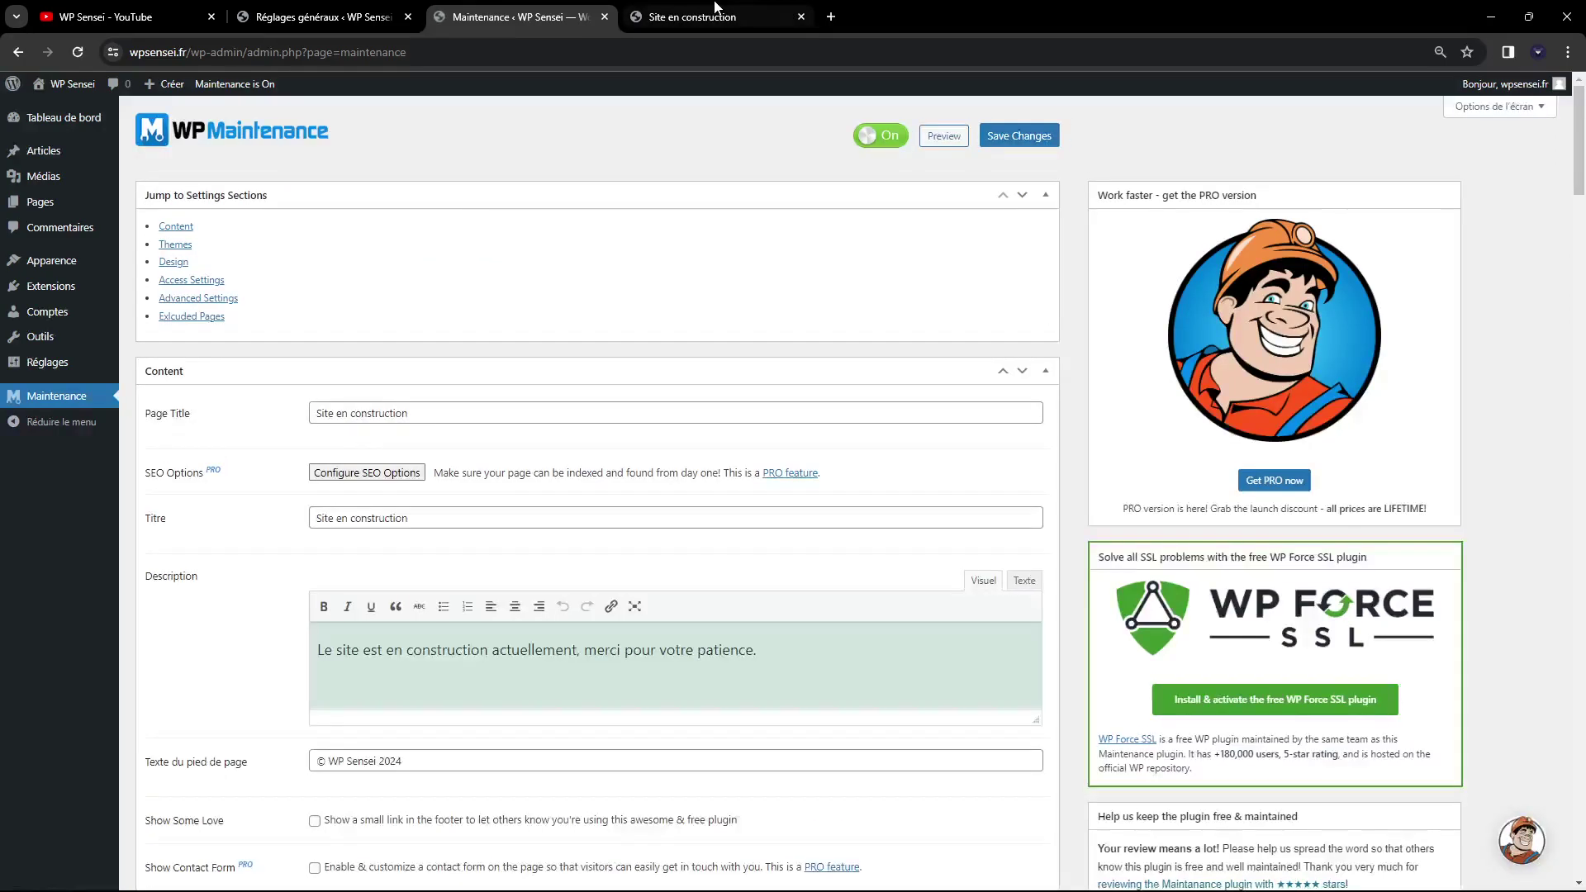
- Reload the maintenance preview at wpsensei.fr/?maintenance-preview to check the logo on the page
{"action": "left_click", "coordinate": [696, 17]}
{"action": "left_click", "coordinate": [696, 52]}
{"action": "type", "text": "wpsensei.fr/wp-admin"}
{"action": "key", "text": "Return"}
{"action": "left_click", "coordinate": [677, 41]}
{"action": "type", "text": "wpsensei.fr/?maintenance-preview"}
{"action": "key", "text": "Return"}
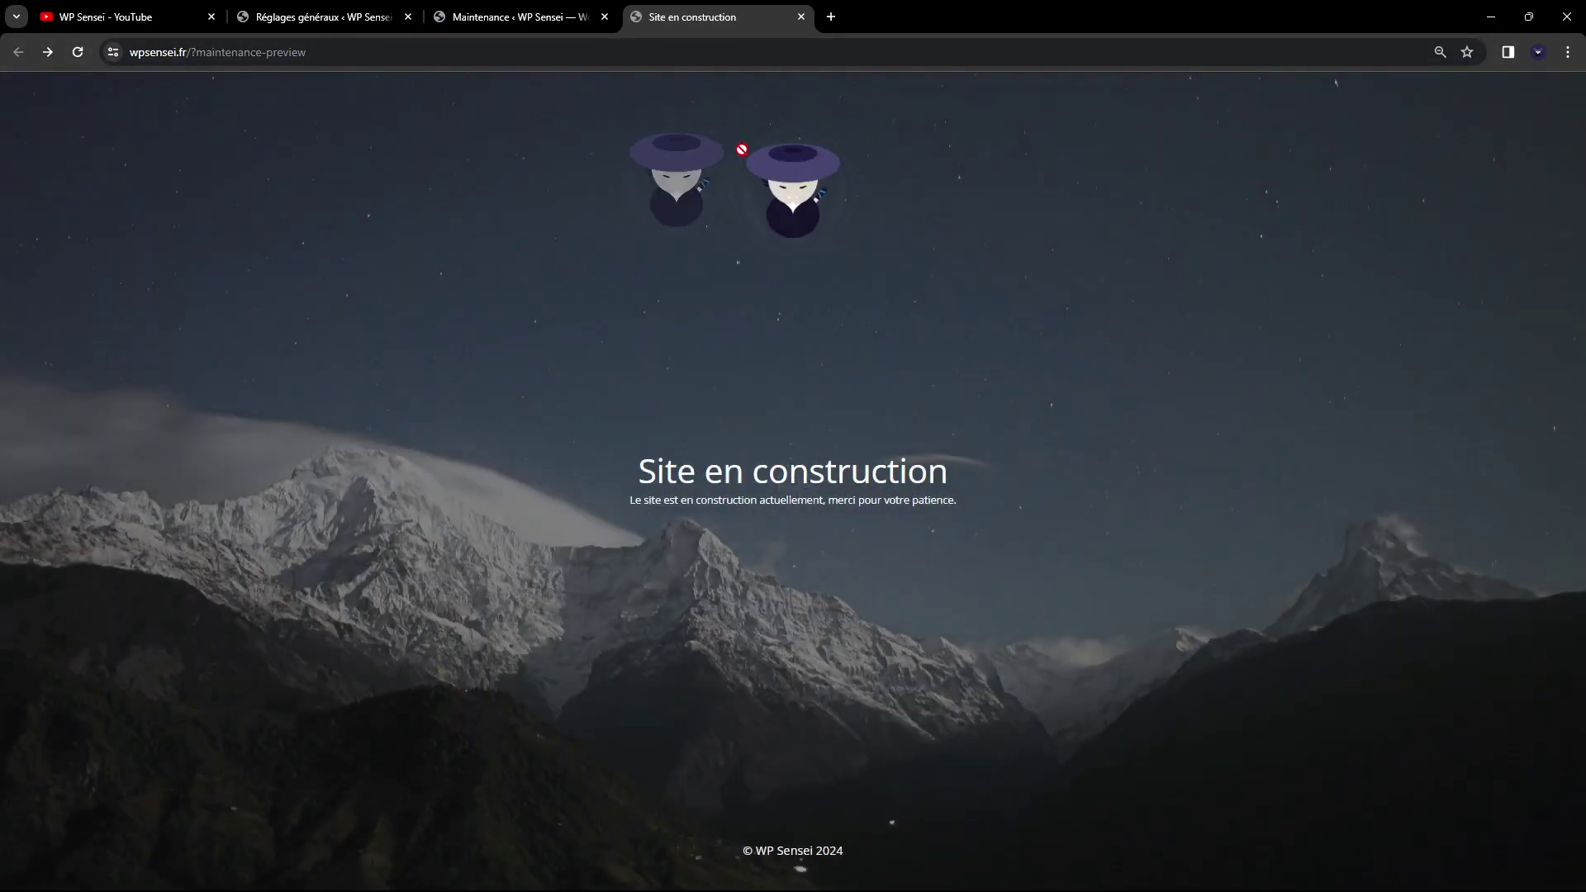
- Look over the logo, retina logo and background image settings in the Maintenance plugin's Design section
{"action": "left_click", "coordinate": [513, 16]}
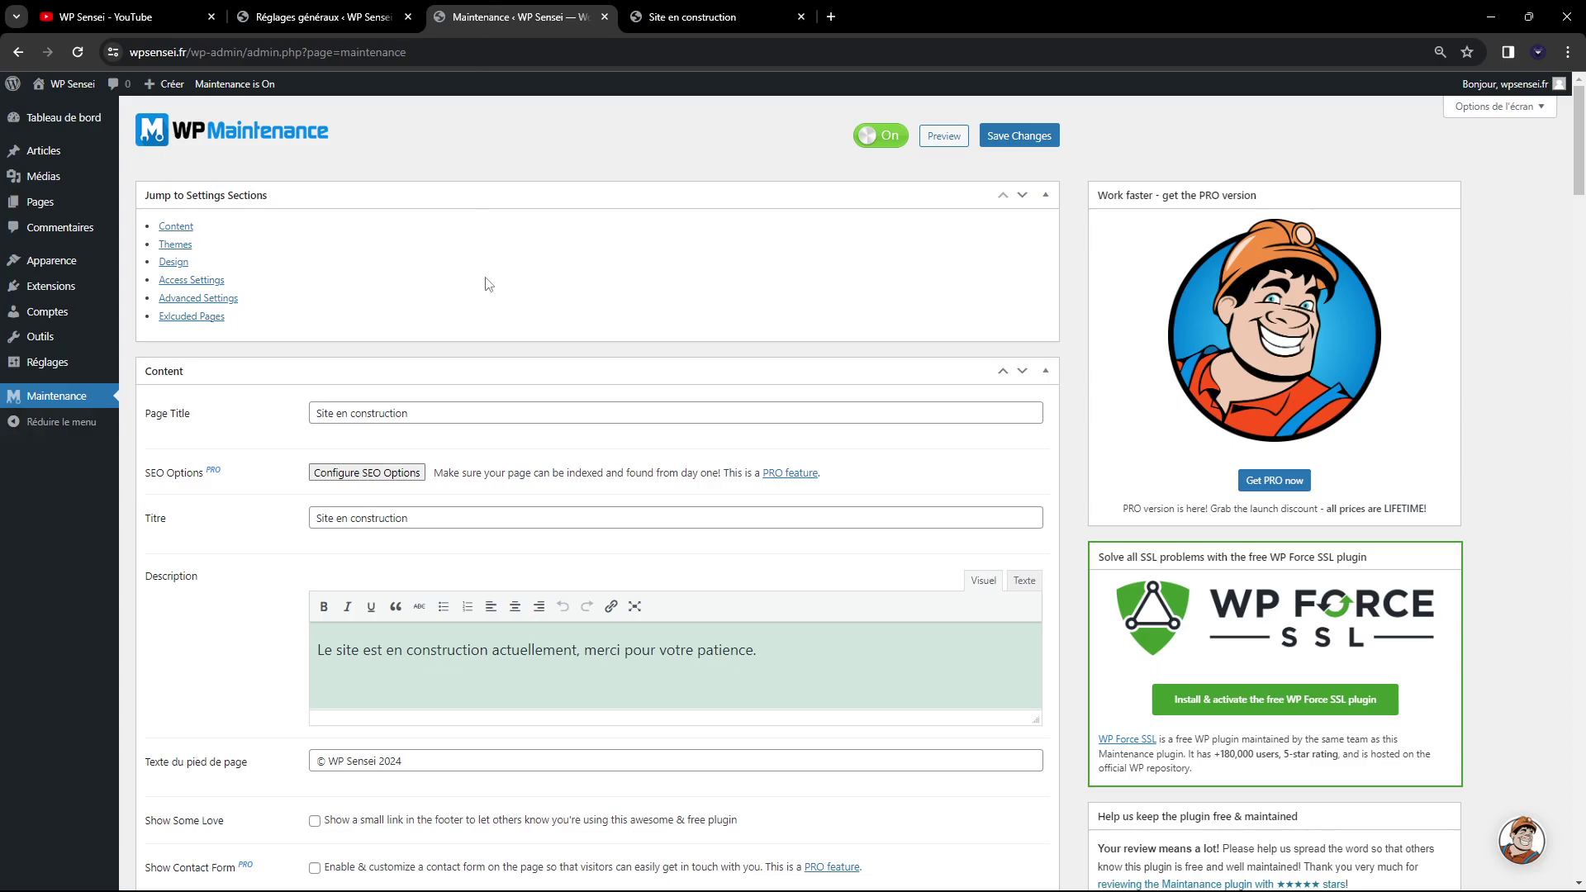
{"action": "scroll", "coordinate": [455, 356], "scroll_direction": "down", "scroll_amount": 15}
{"action": "scroll", "coordinate": [455, 355], "scroll_direction": "down", "scroll_amount": 15}
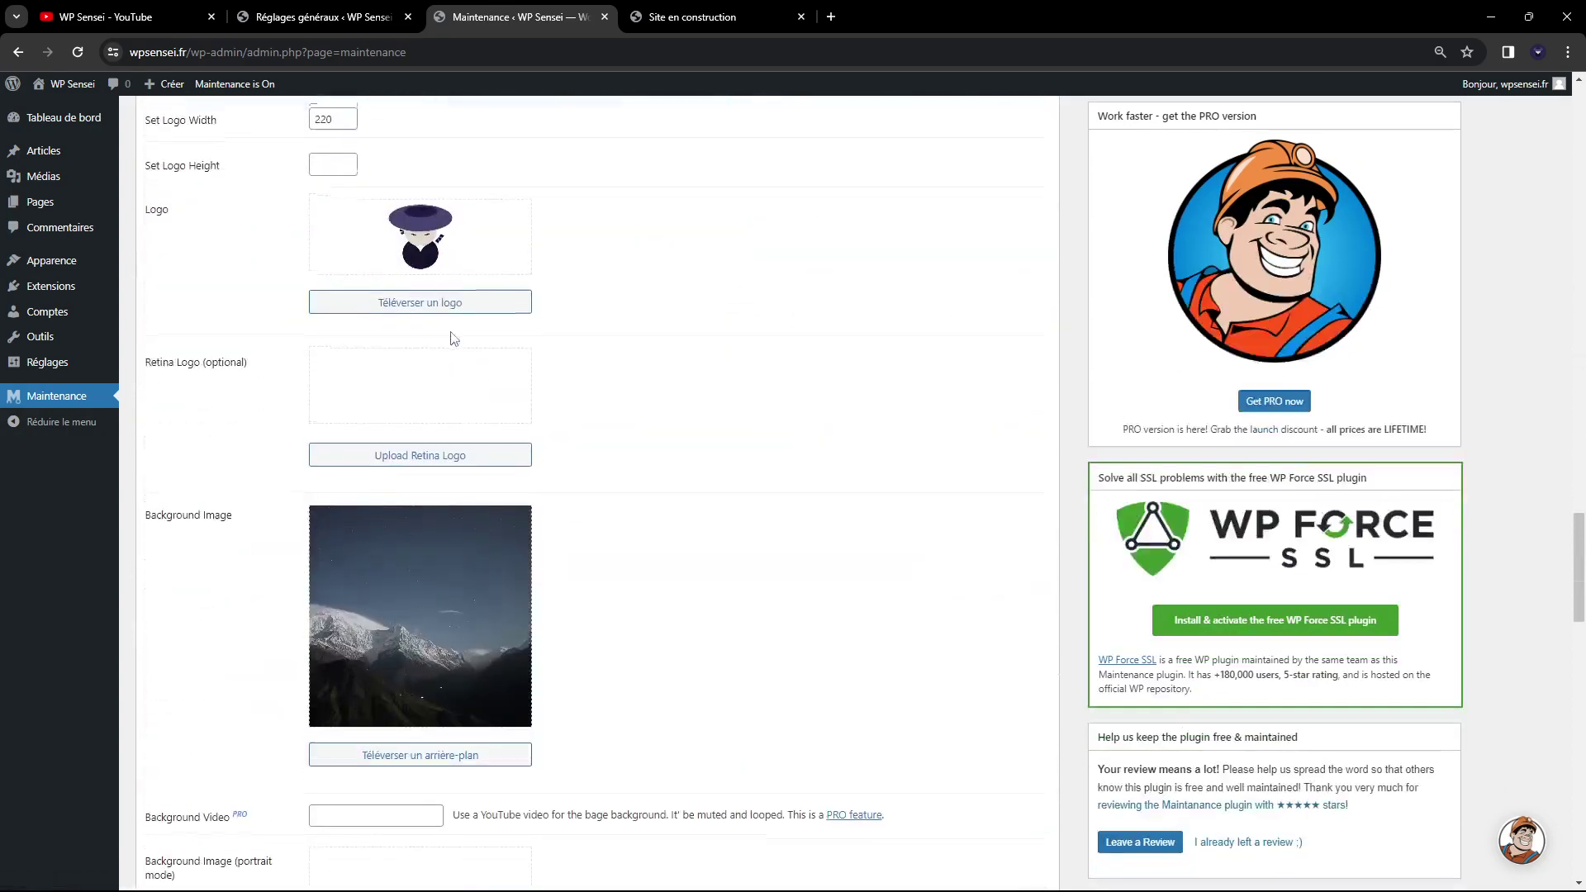
{"action": "scroll", "coordinate": [451, 339], "scroll_direction": "up", "scroll_amount": 3}
{"action": "scroll", "coordinate": [326, 367], "scroll_direction": "down", "scroll_amount": 2}
{"action": "scroll", "coordinate": [325, 367], "scroll_direction": "down", "scroll_amount": 2}
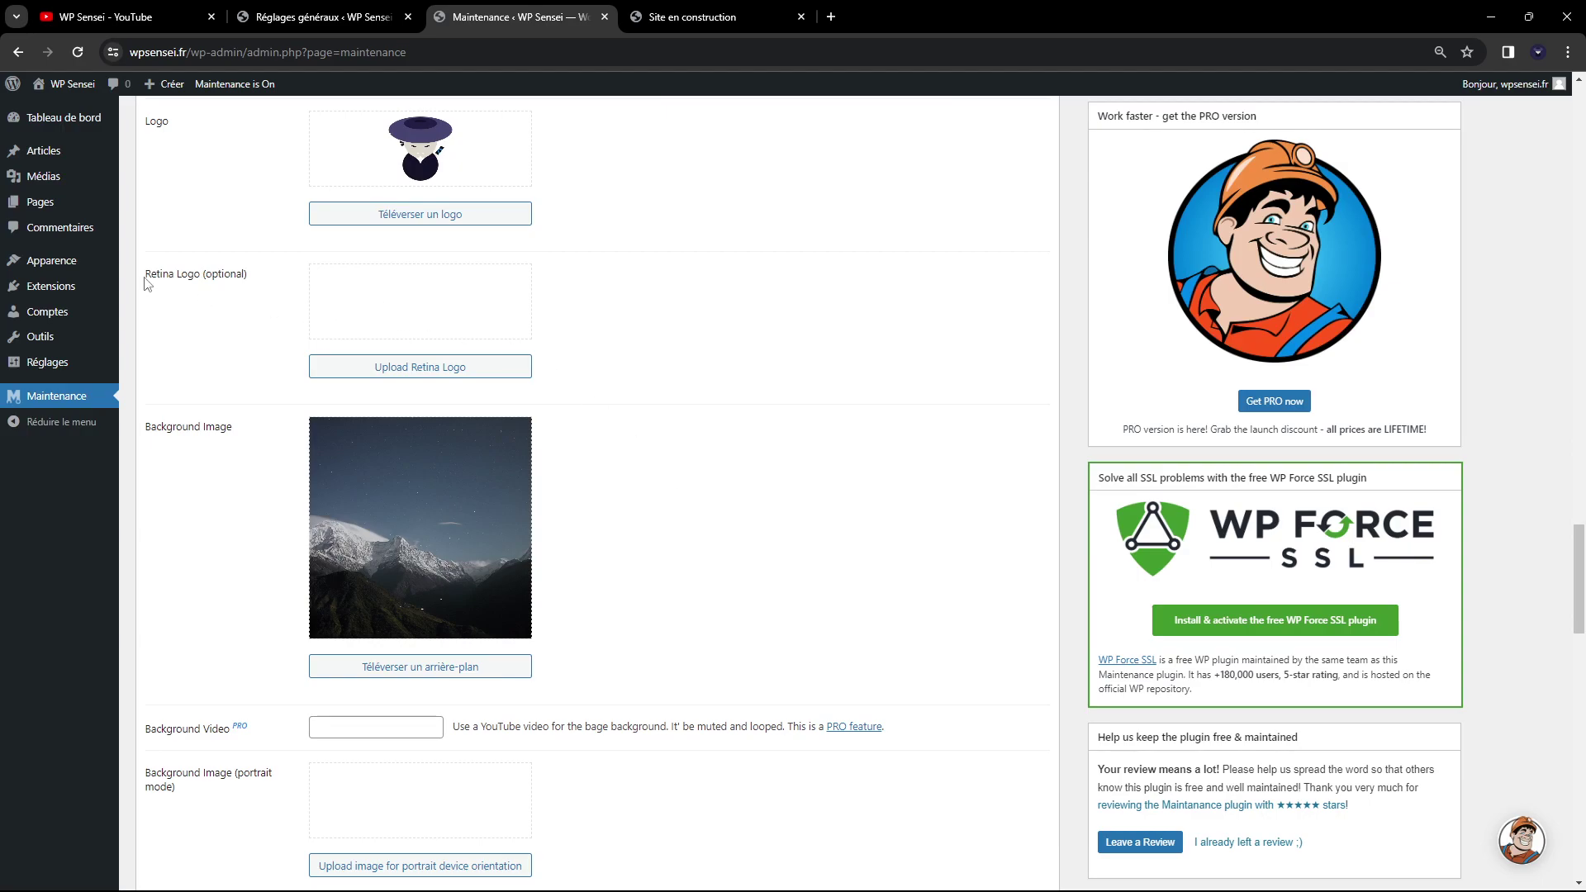
{"action": "scroll", "coordinate": [195, 330], "scroll_direction": "up", "scroll_amount": 1}
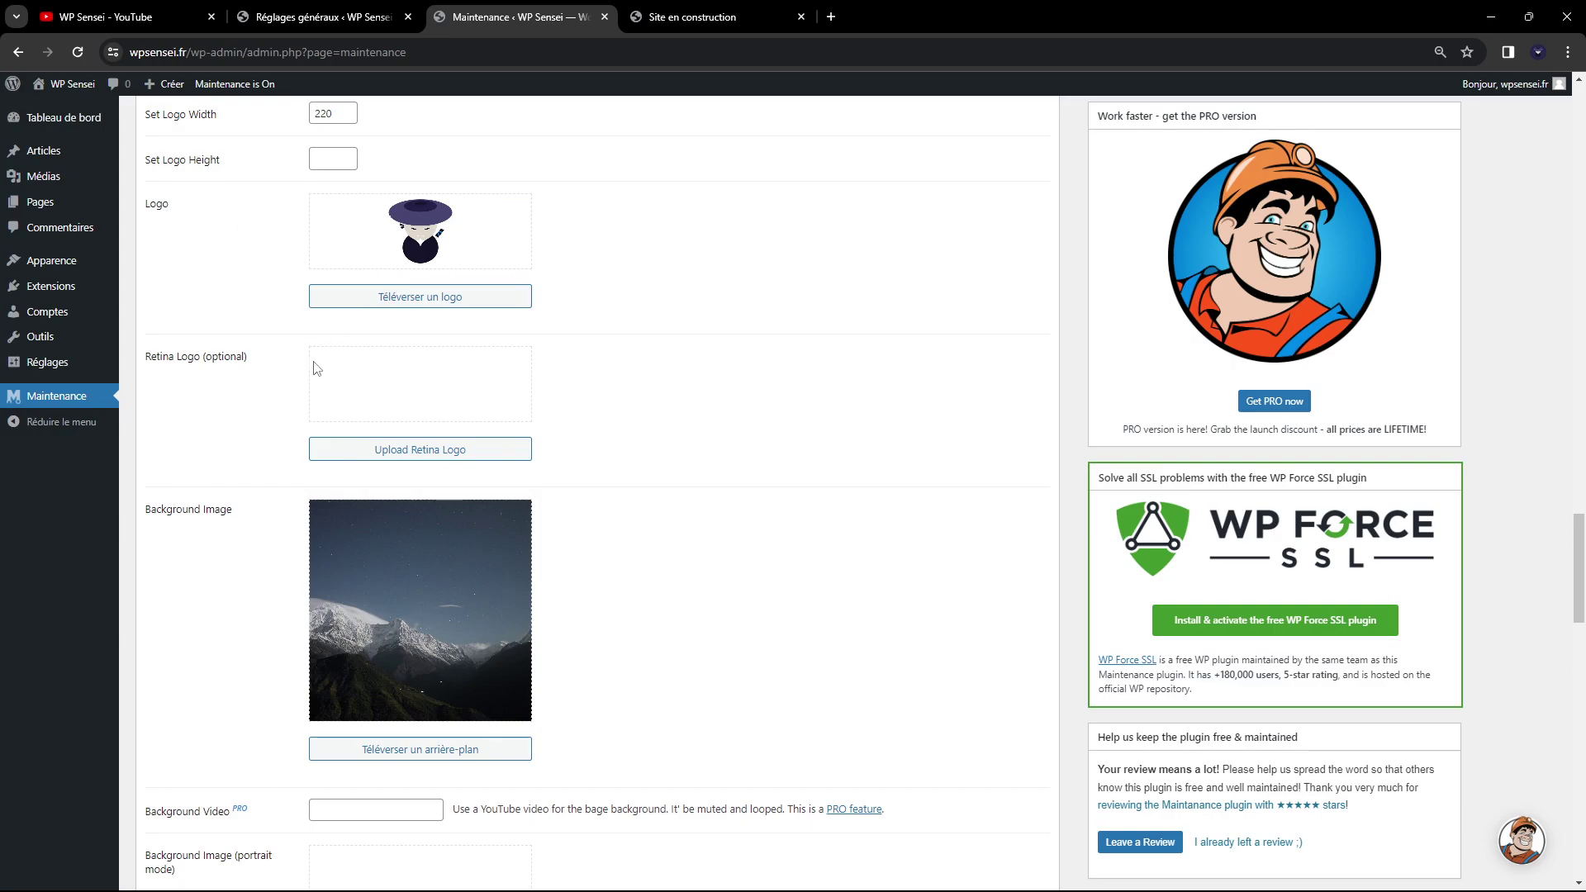
{"action": "scroll", "coordinate": [273, 365], "scroll_direction": "down", "scroll_amount": 1}
{"action": "scroll", "coordinate": [261, 363], "scroll_direction": "down", "scroll_amount": 2}
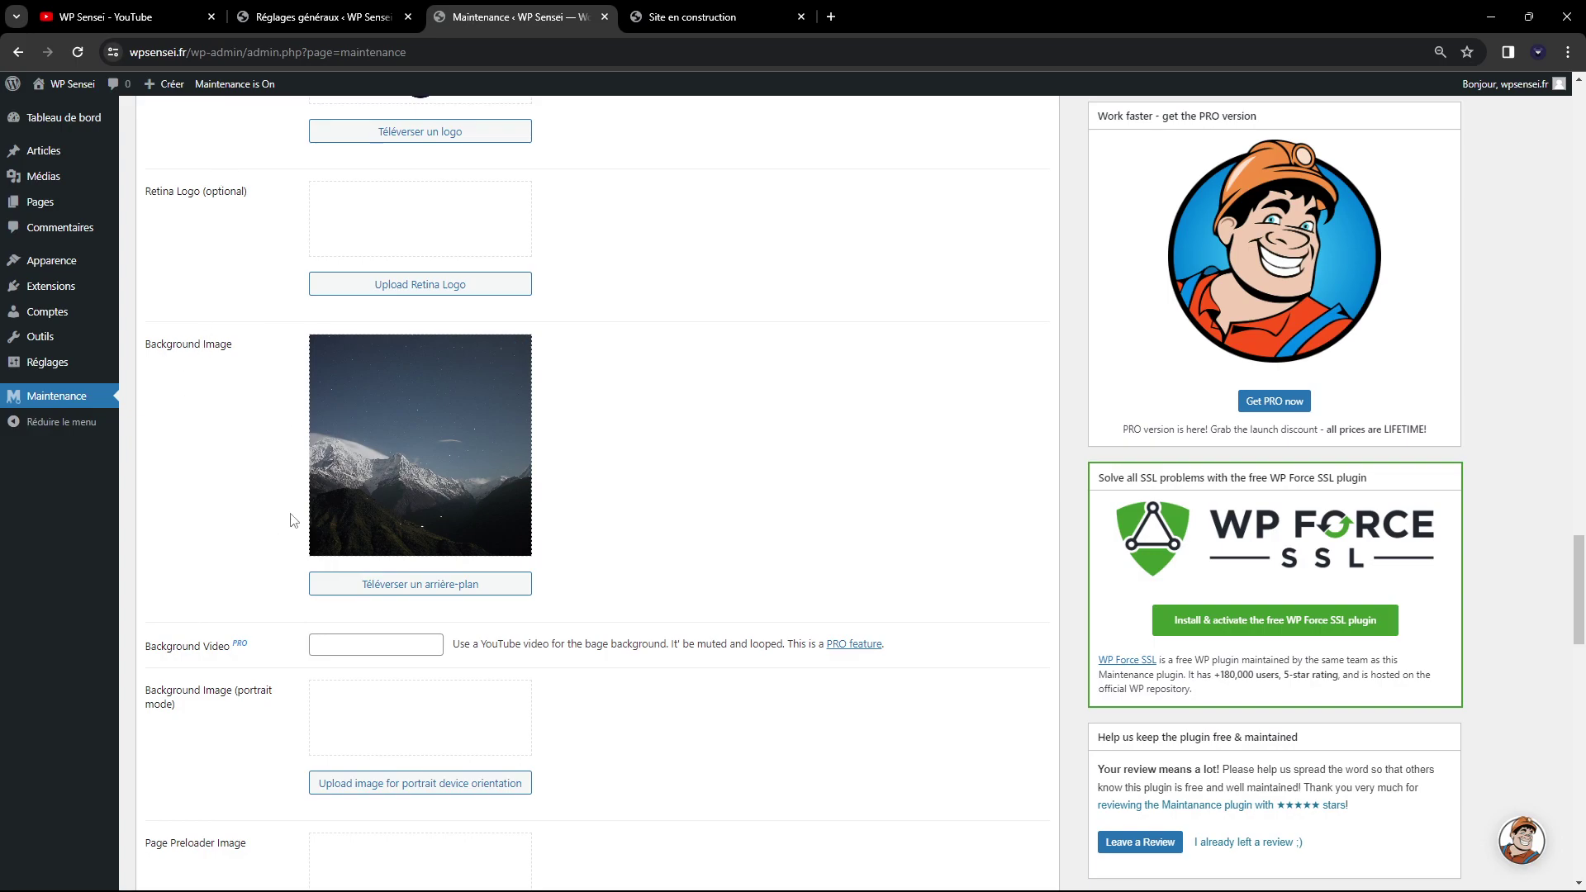
- Compare the background with the maintenance preview and view the media library images available for the background image
{"action": "key", "text": "ctrl+Tab"}
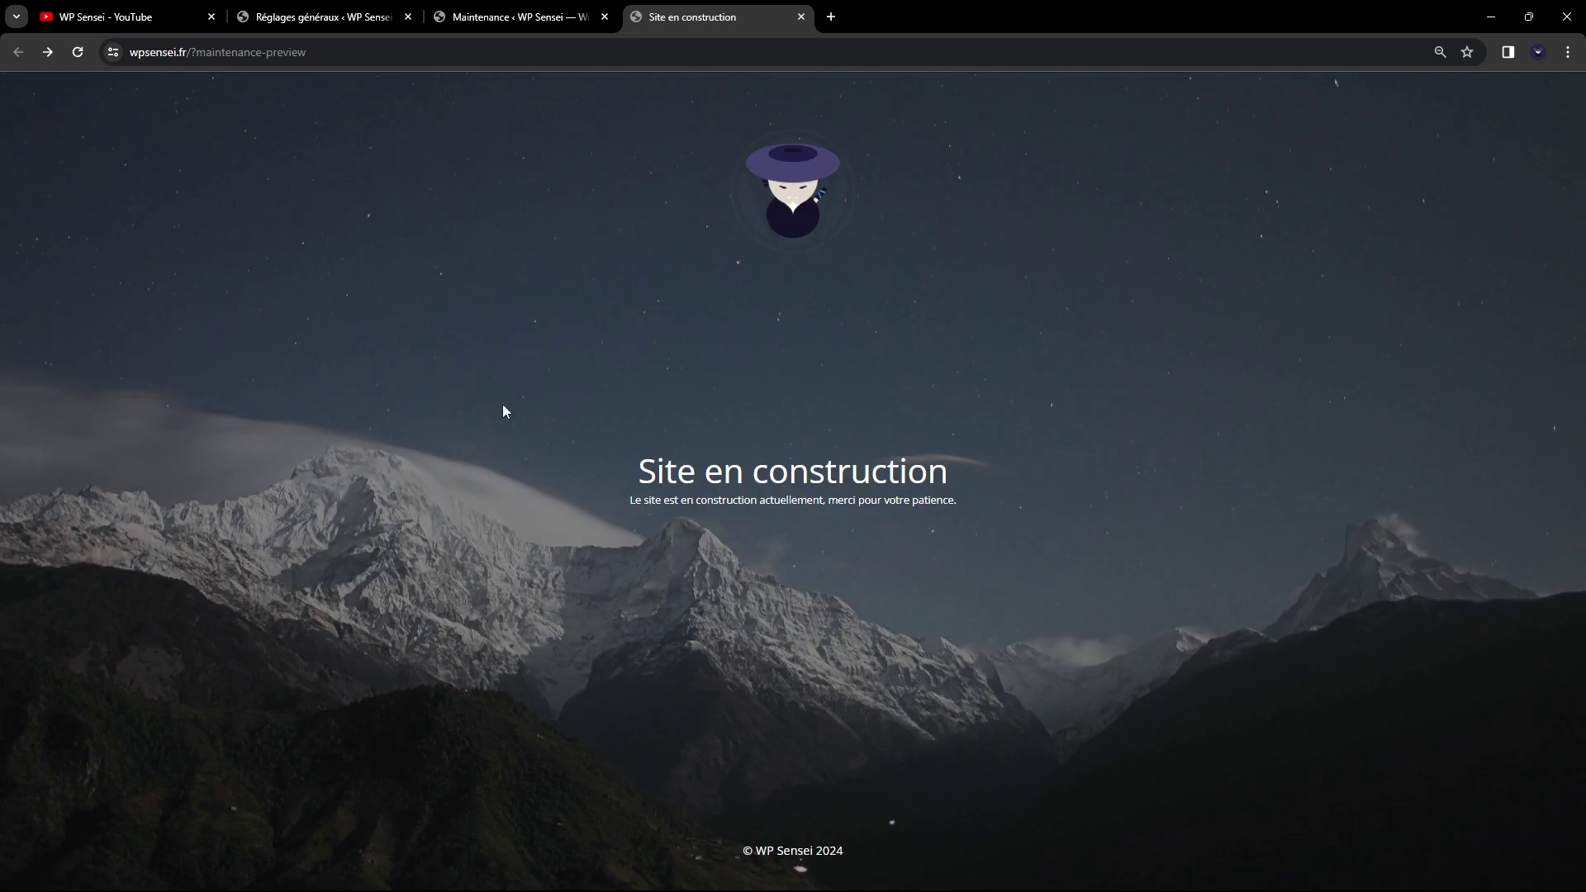
{"action": "key", "text": "ctrl+shift+Tab"}
{"action": "left_click", "coordinate": [397, 583]}
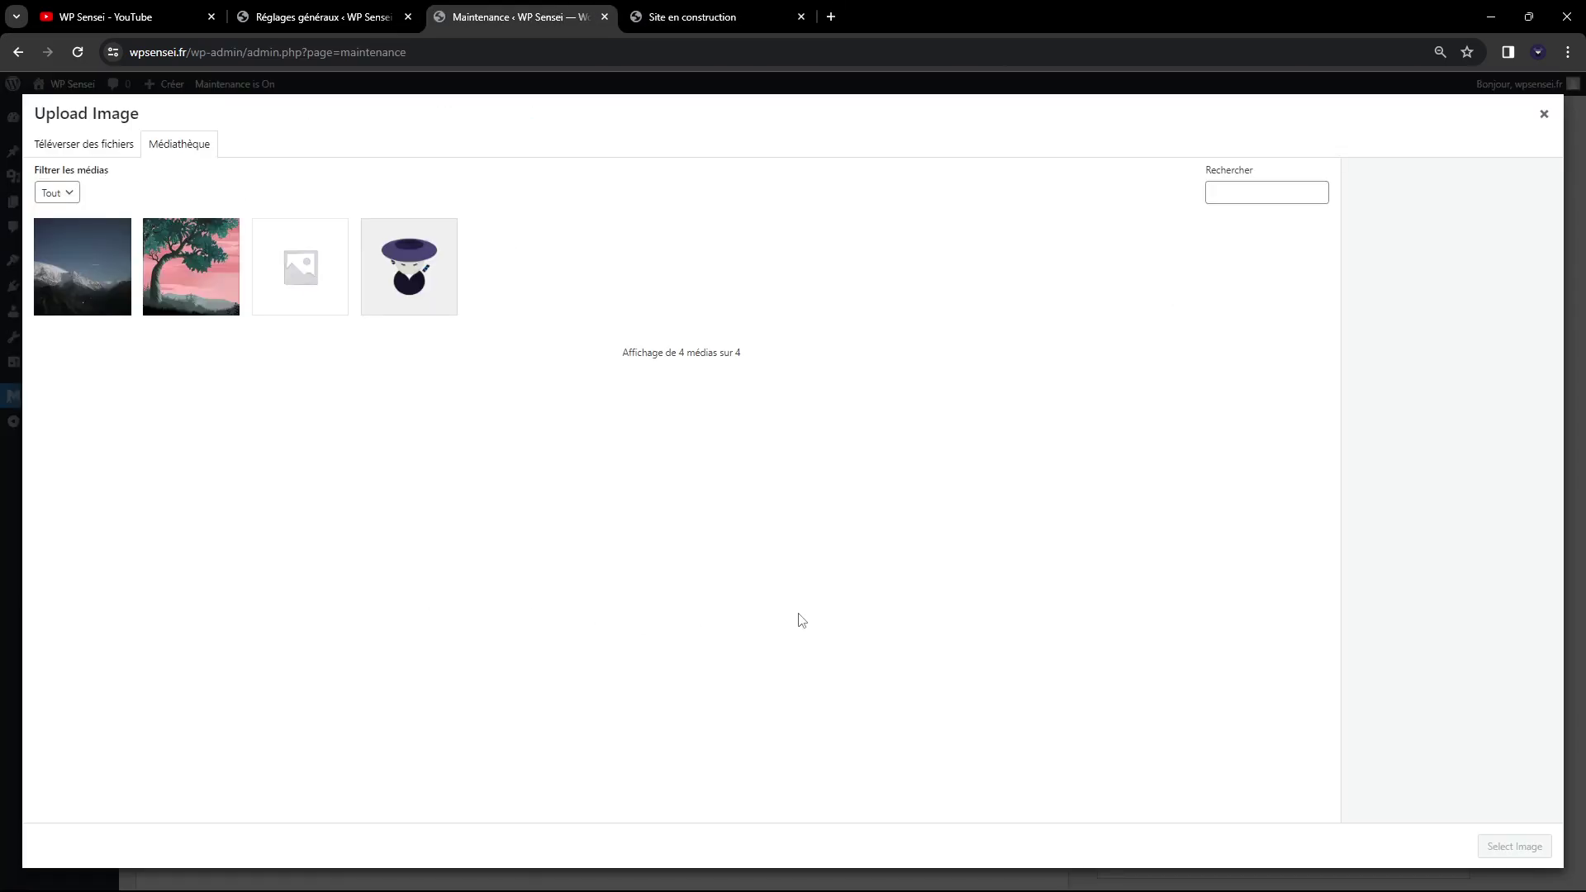
{"action": "left_click", "coordinate": [1545, 114]}
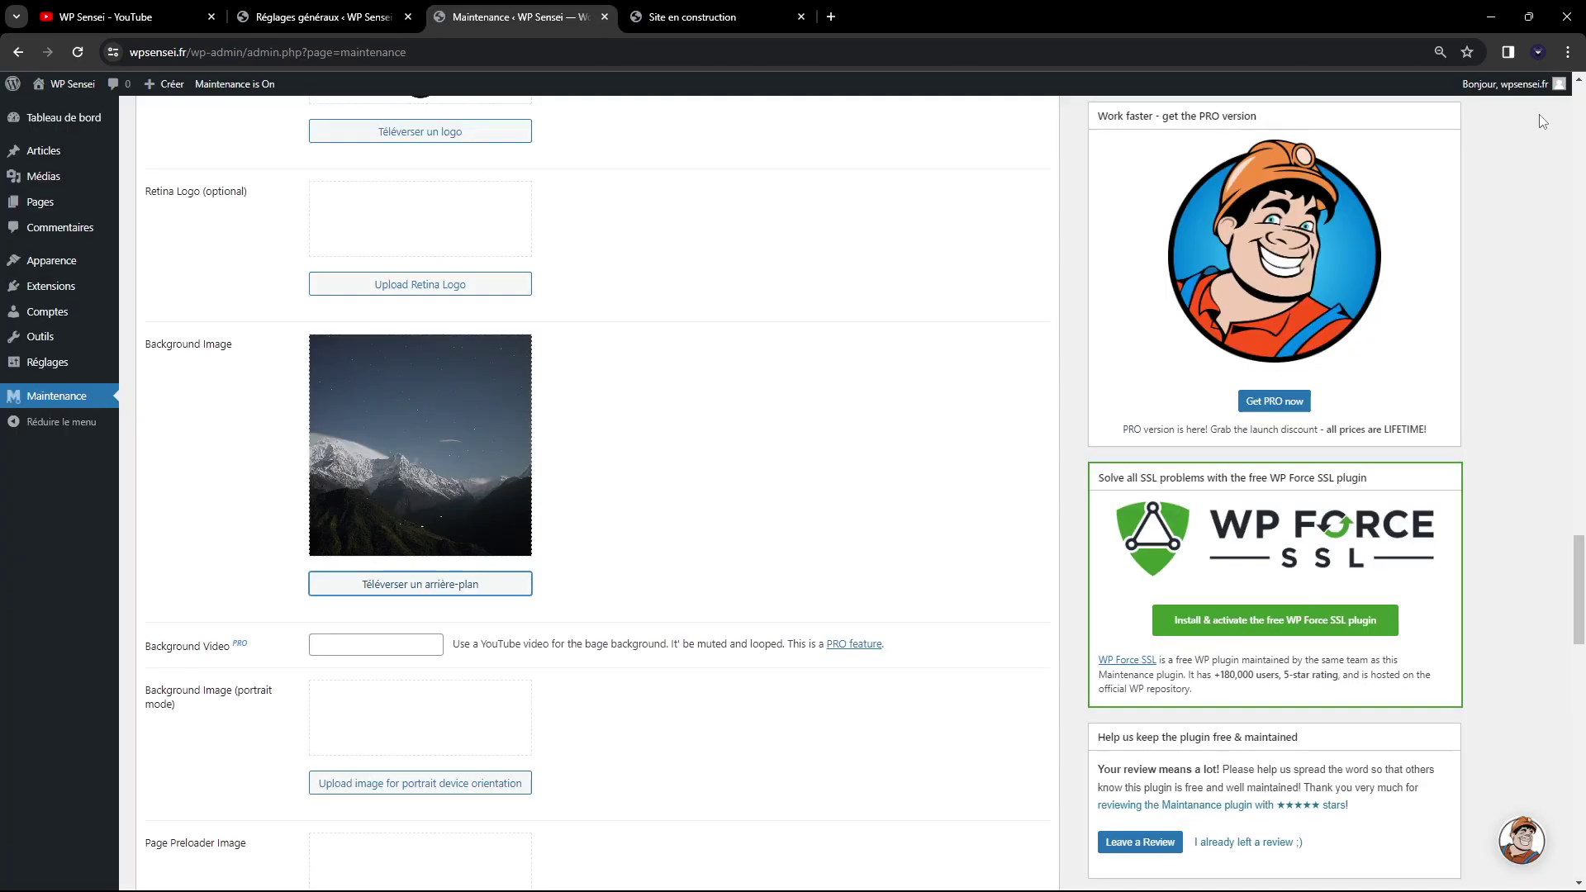
- Review the background video, portrait background and page preloader options, and reload the maintenance preview to watch it load
{"action": "scroll", "coordinate": [330, 413], "scroll_direction": "down", "scroll_amount": 1}
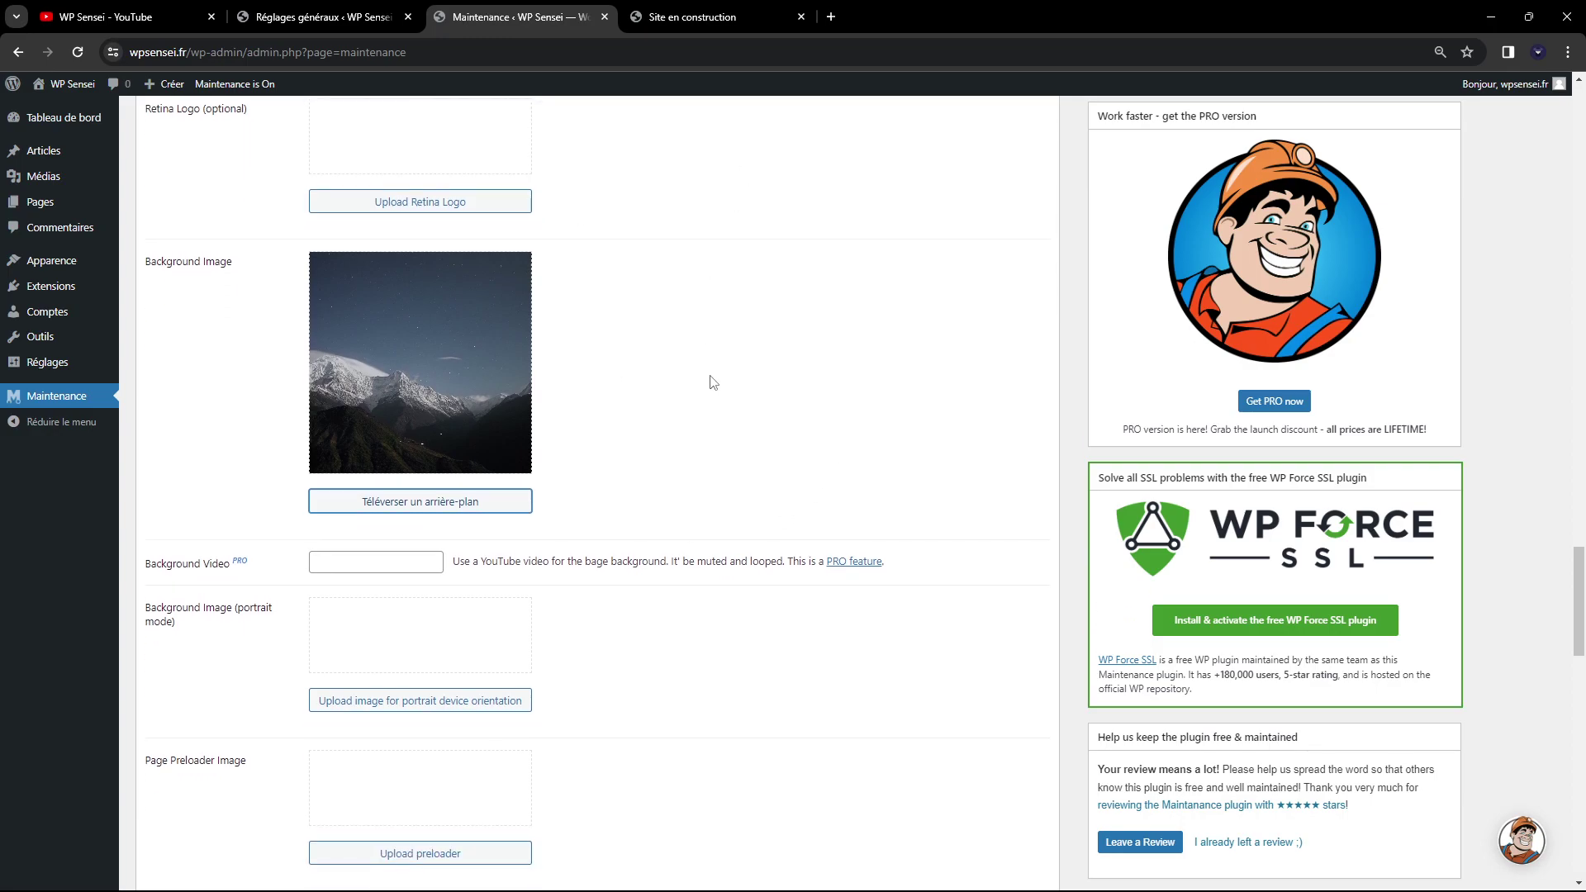
{"action": "scroll", "coordinate": [713, 382], "scroll_direction": "down", "scroll_amount": 3}
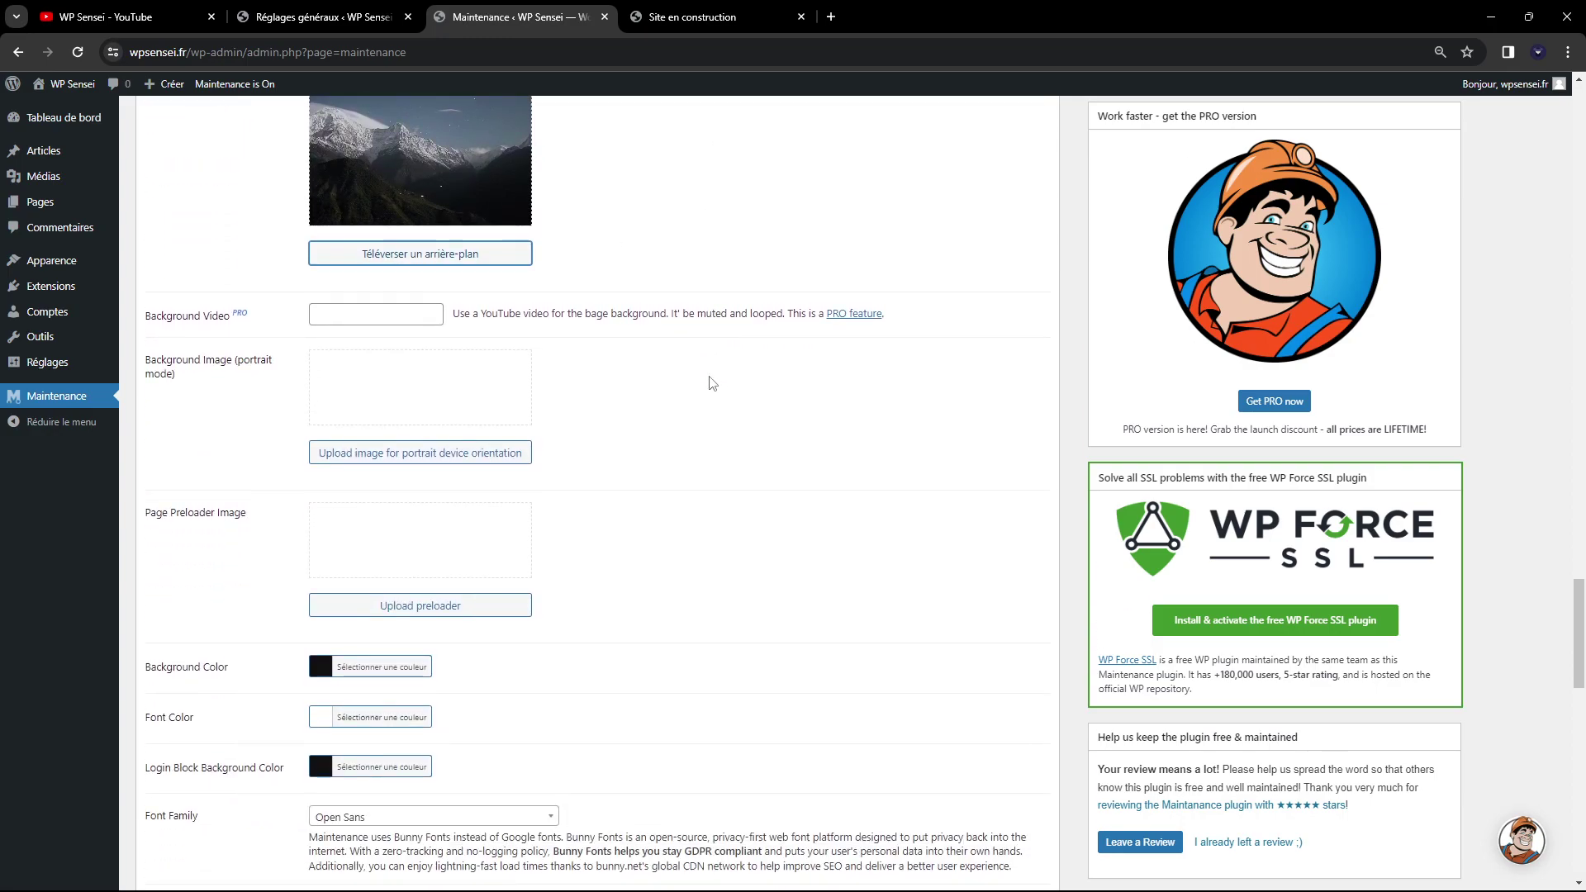
{"action": "scroll", "coordinate": [714, 382], "scroll_direction": "down", "scroll_amount": 1}
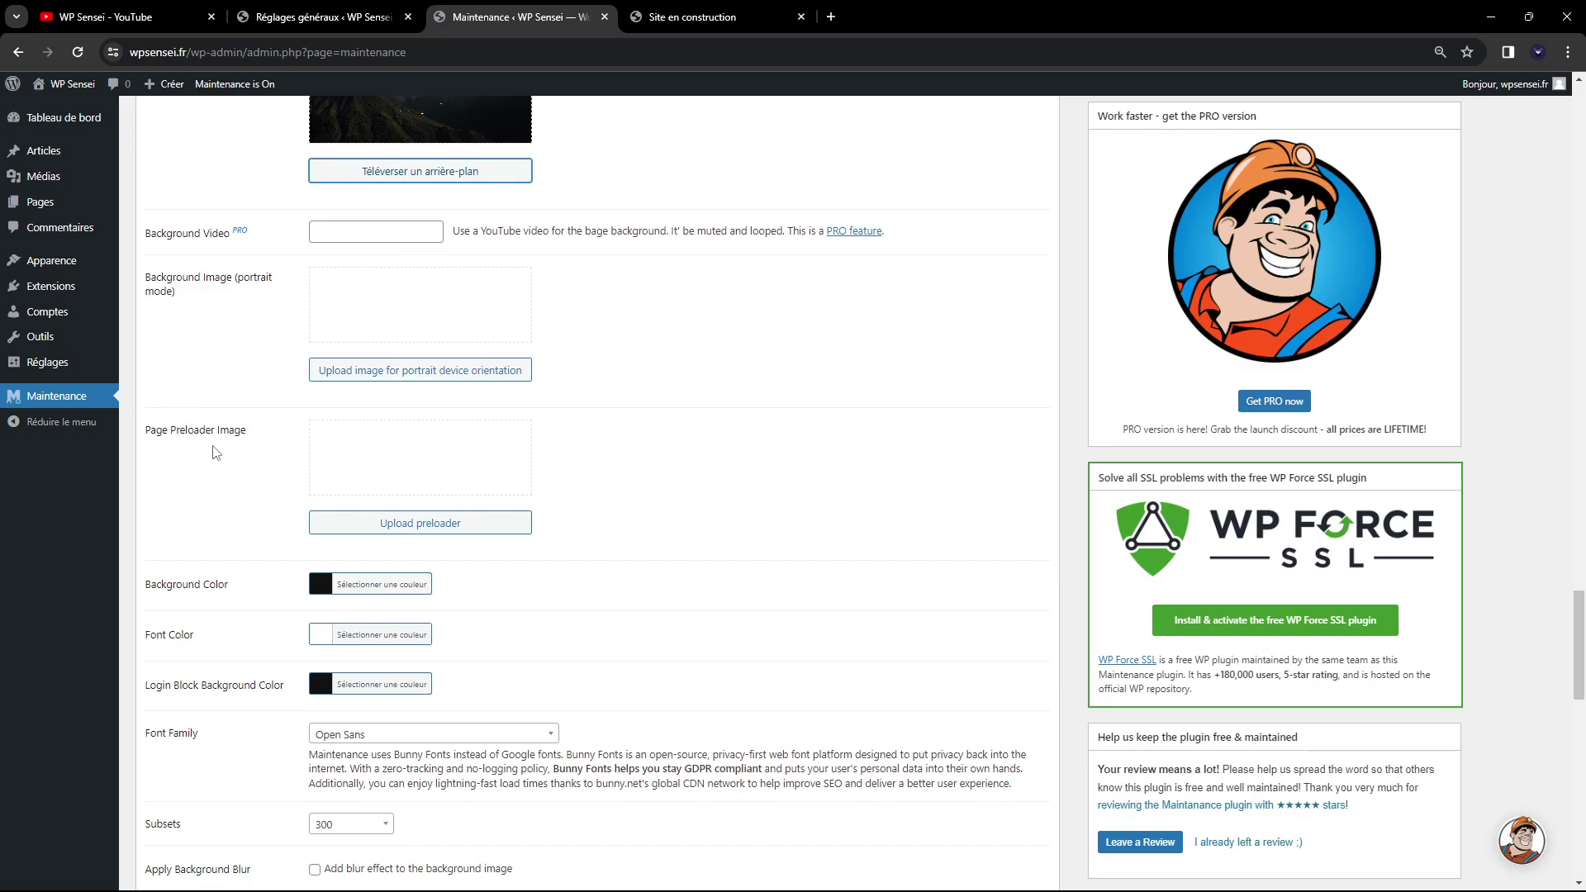
{"action": "left_click", "coordinate": [725, 17]}
{"action": "key", "text": "F5"}
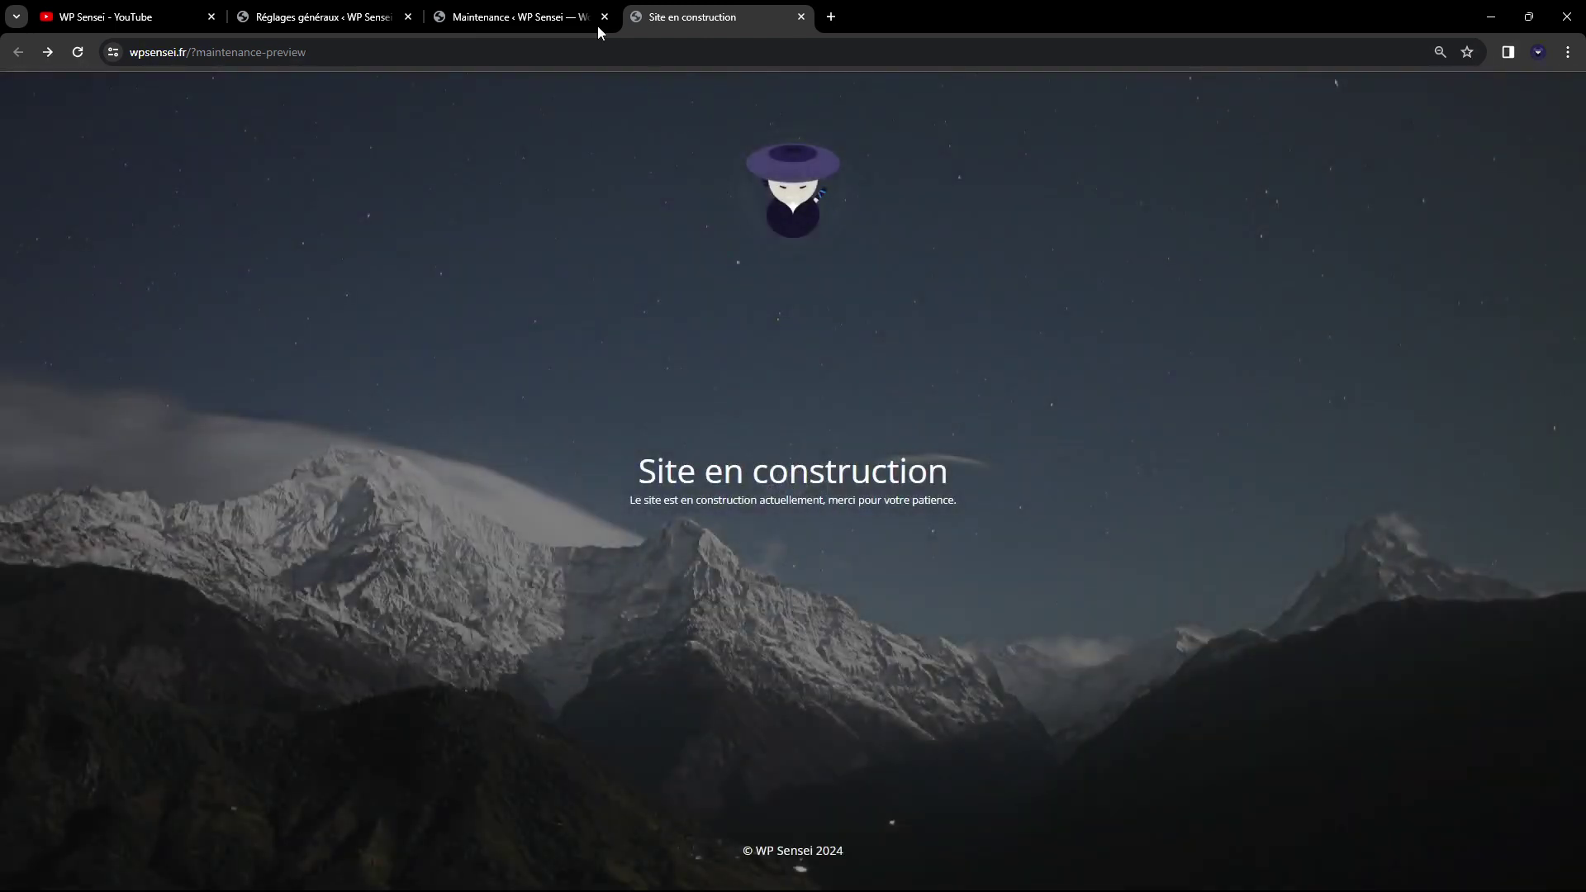
{"action": "left_click", "coordinate": [512, 17]}
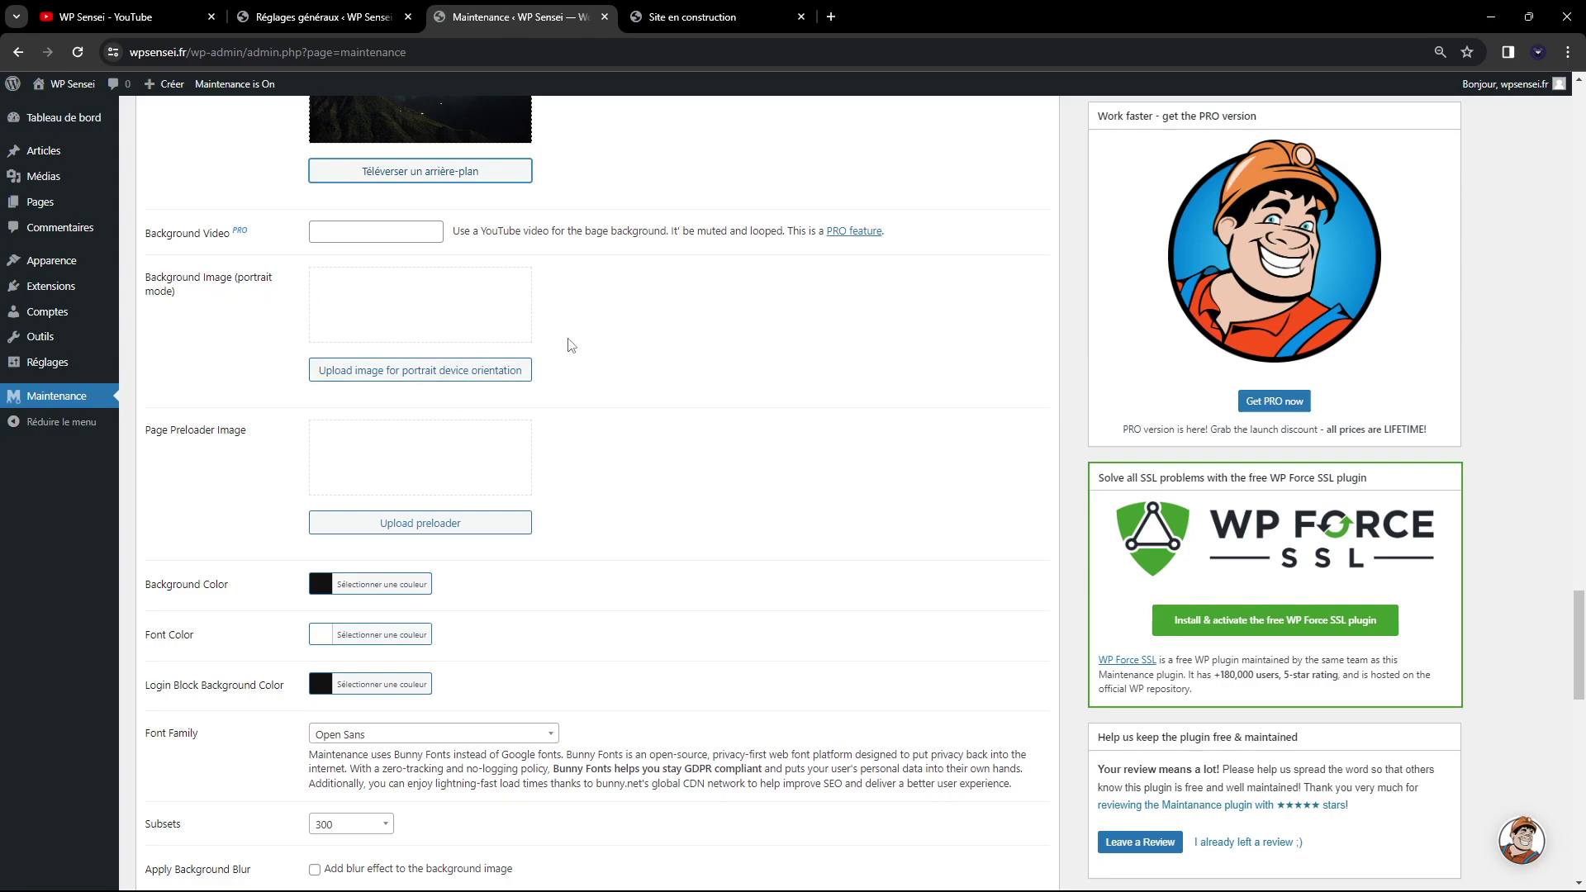
- Examine the background image, portrait background, preloader image and colour options in the Design section
{"action": "scroll", "coordinate": [277, 318], "scroll_direction": "down", "scroll_amount": 1}
{"action": "scroll", "coordinate": [429, 248], "scroll_direction": "up", "scroll_amount": 3}
{"action": "scroll", "coordinate": [330, 458], "scroll_direction": "down", "scroll_amount": 2}
{"action": "scroll", "coordinate": [314, 371], "scroll_direction": "up", "scroll_amount": 3}
{"action": "scroll", "coordinate": [289, 331], "scroll_direction": "down", "scroll_amount": 3}
{"action": "scroll", "coordinate": [270, 298], "scroll_direction": "up", "scroll_amount": 3}
{"action": "mouse_move", "coordinate": [331, 243]}
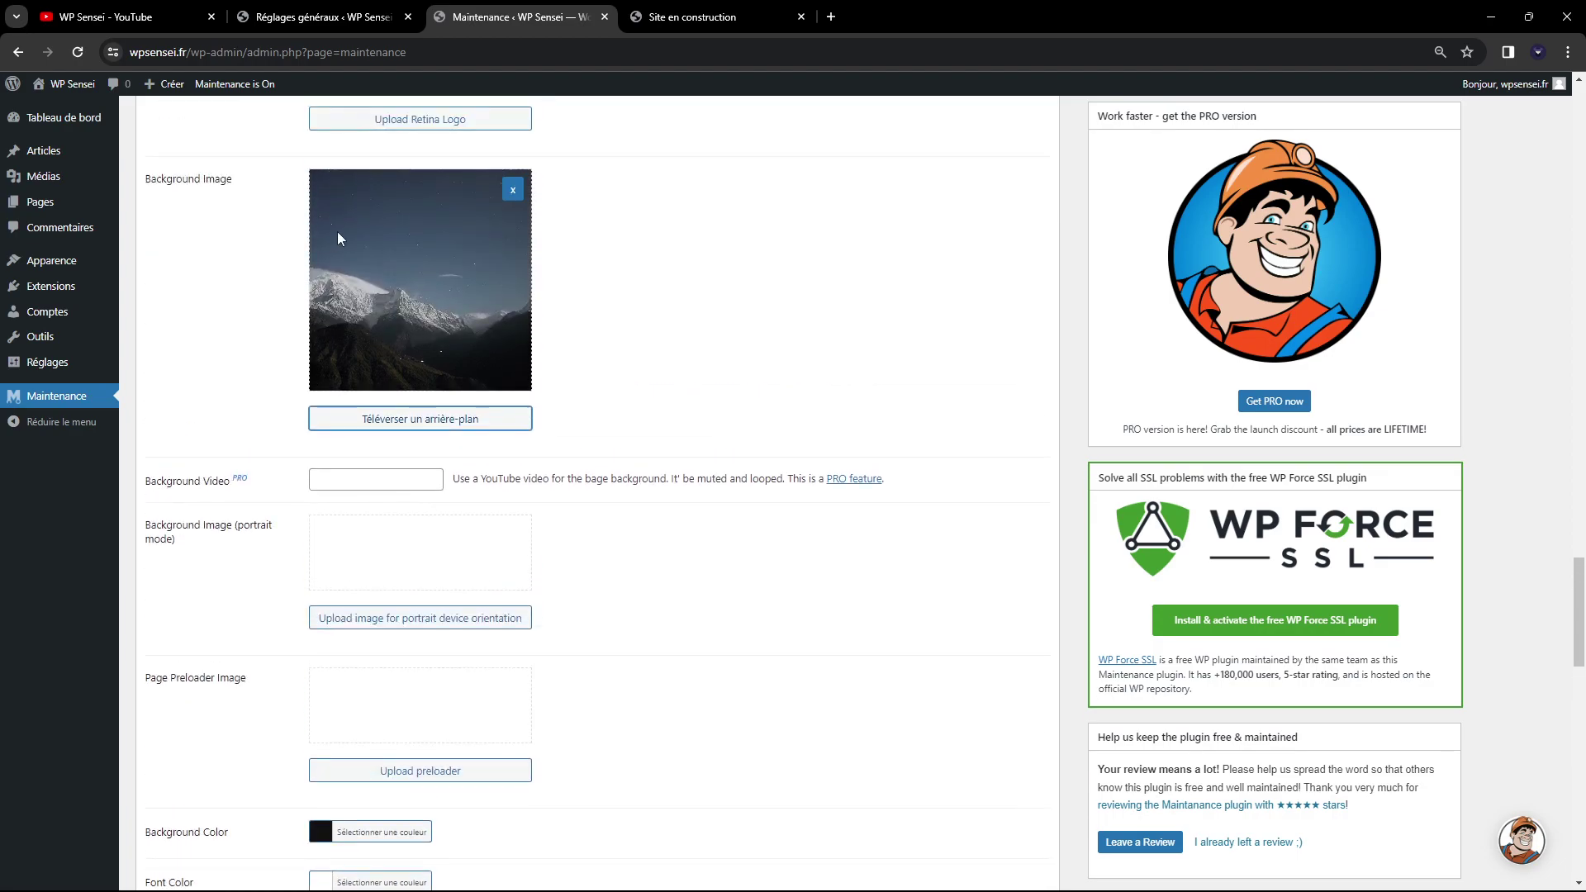
{"action": "scroll", "coordinate": [338, 299], "scroll_direction": "down", "scroll_amount": 3}
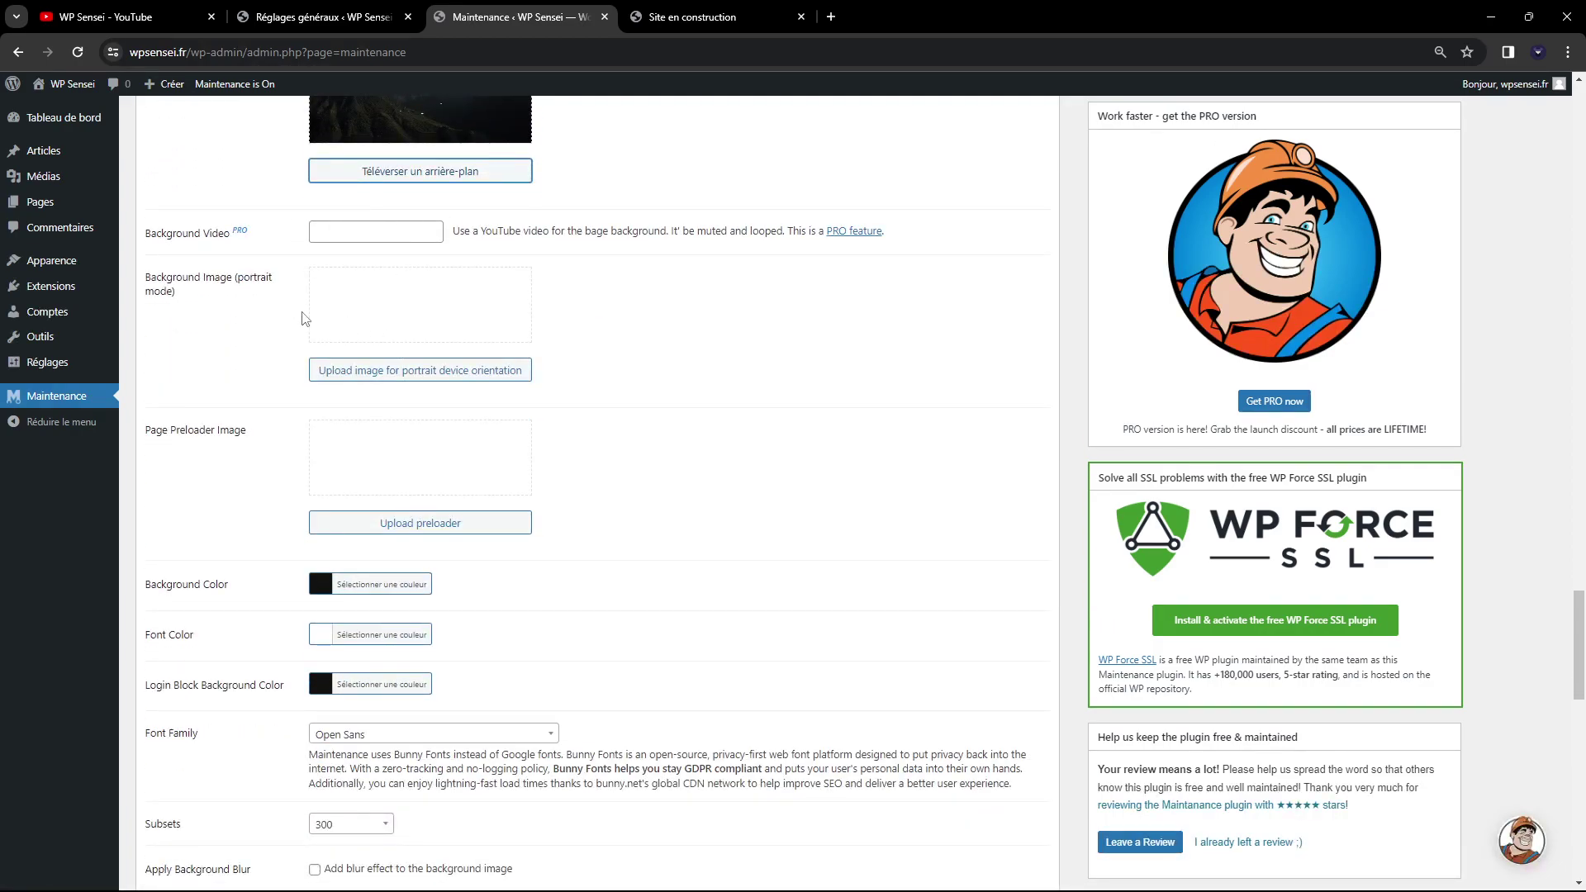
{"action": "scroll", "coordinate": [304, 321], "scroll_direction": "down", "scroll_amount": 3}
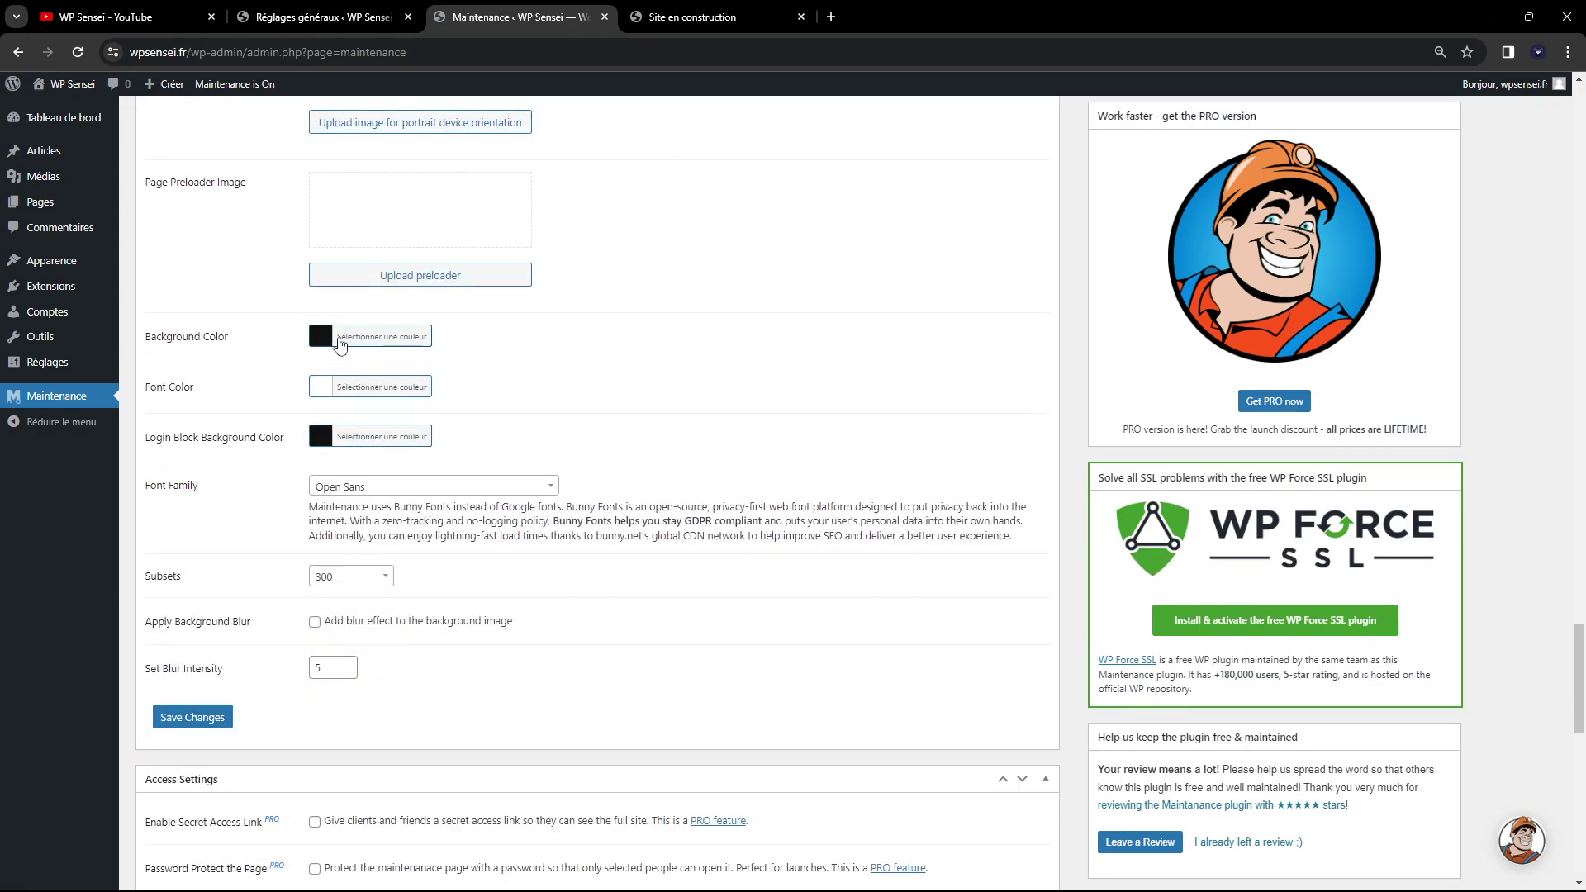
- Compare the colour and font settings with the maintenance preview, and look through the Font Family choices
{"action": "key", "text": "ctrl+Tab"}
{"action": "key", "text": "ctrl+shift+Tab"}
{"action": "left_click", "coordinate": [716, 16]}
{"action": "key", "text": "ctrl+shift+Tab"}
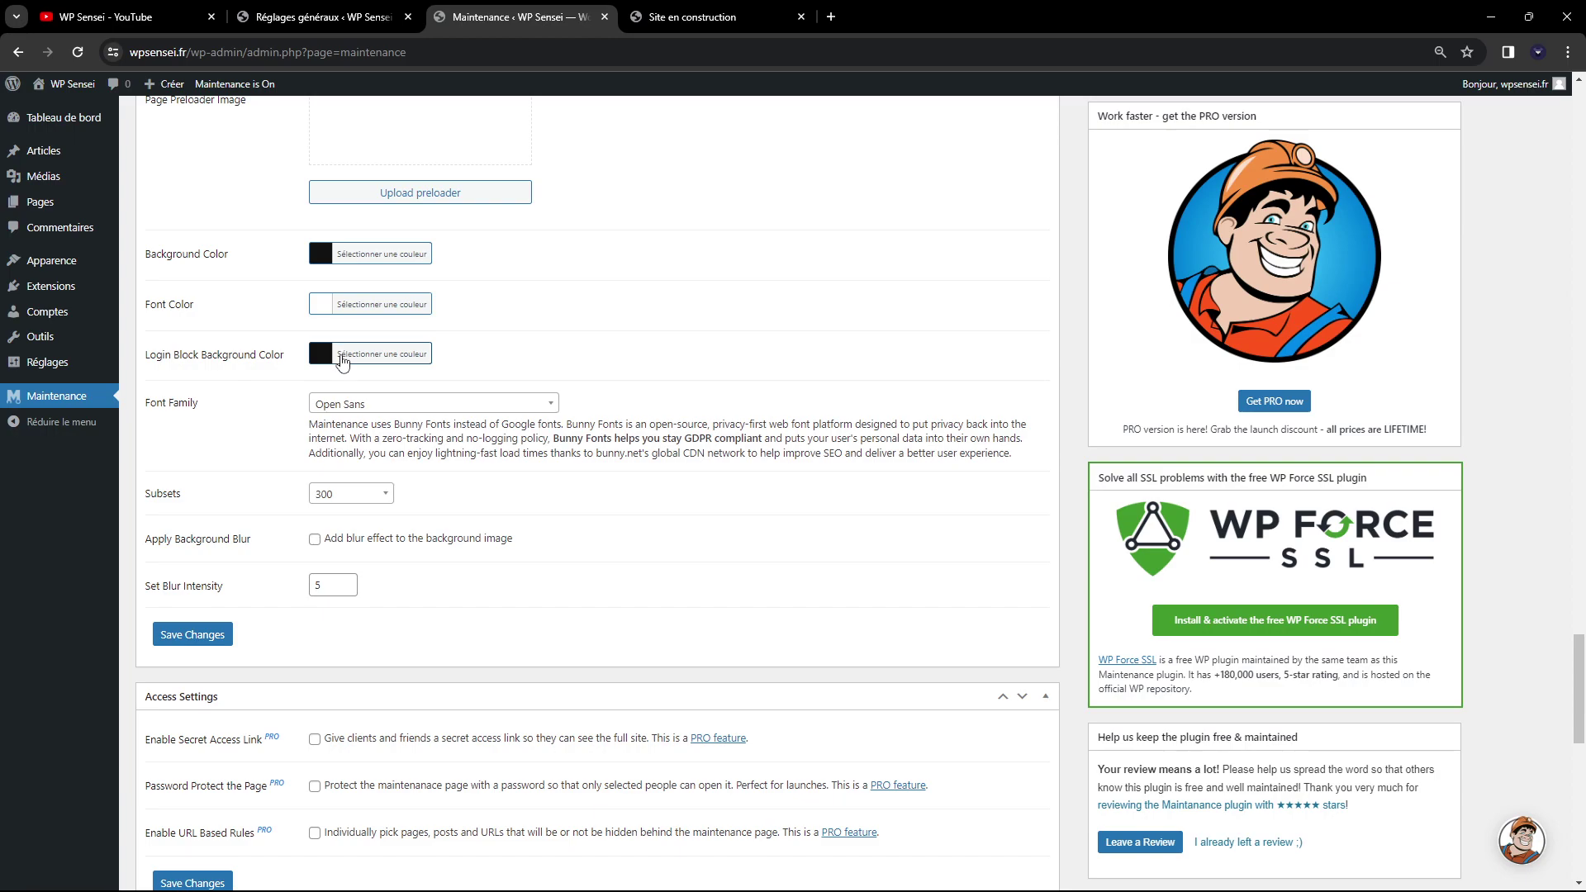
{"action": "left_click", "coordinate": [352, 405]}
{"action": "left_click", "coordinate": [262, 419]}
{"action": "left_click", "coordinate": [756, 12]}
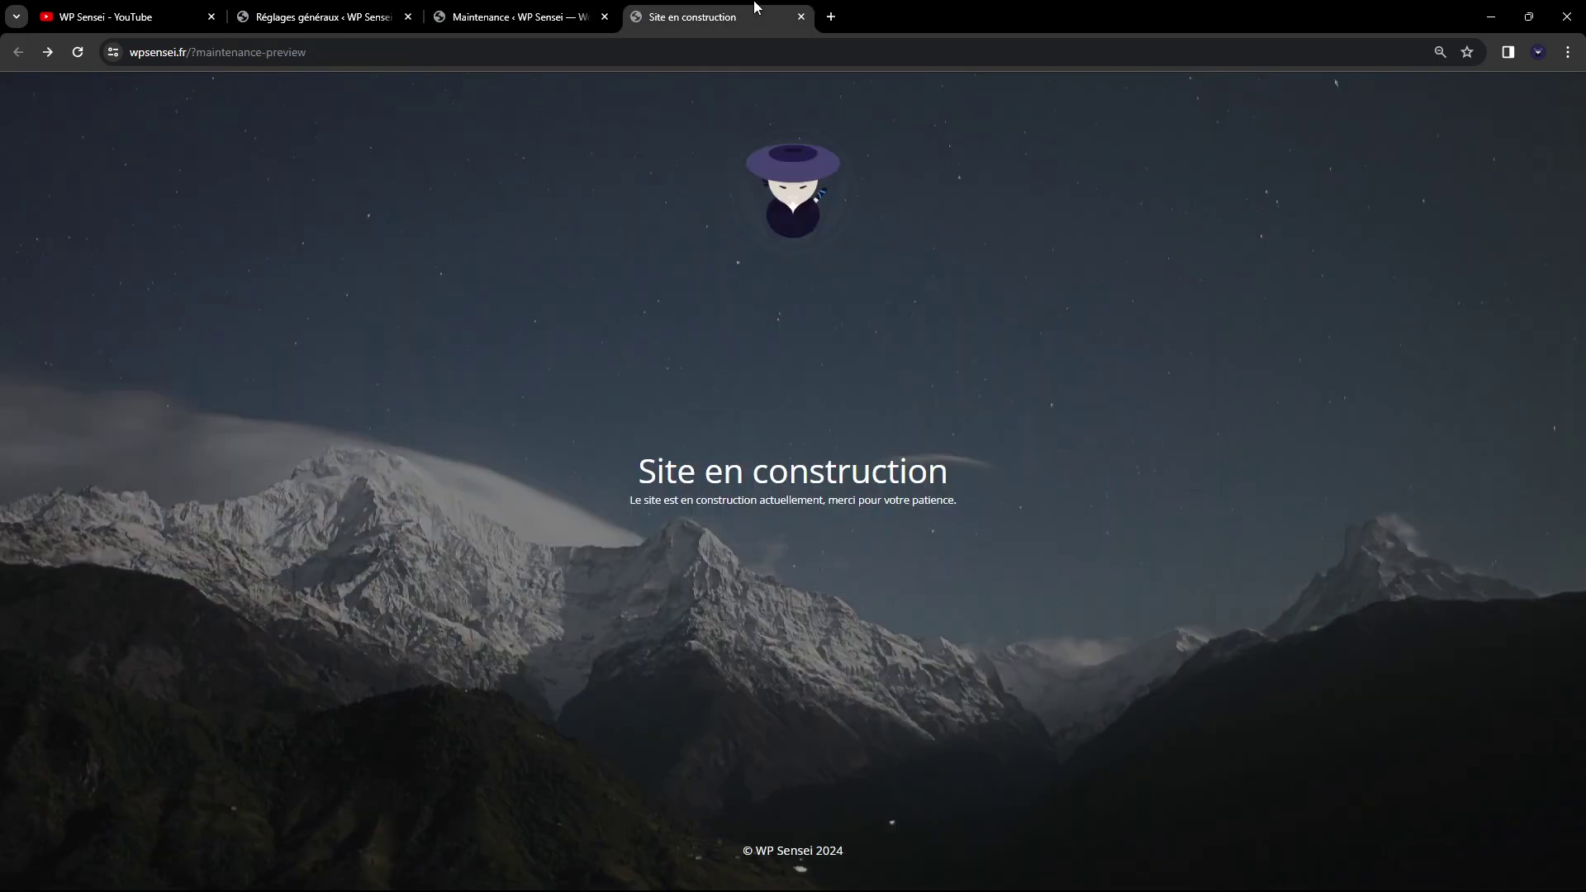
{"action": "left_click", "coordinate": [537, 15]}
{"action": "left_click", "coordinate": [397, 405]}
{"action": "scroll", "coordinate": [428, 510], "scroll_direction": "down", "scroll_amount": 4}
{"action": "scroll", "coordinate": [413, 506], "scroll_direction": "up", "scroll_amount": 19}
{"action": "left_click", "coordinate": [207, 486]}
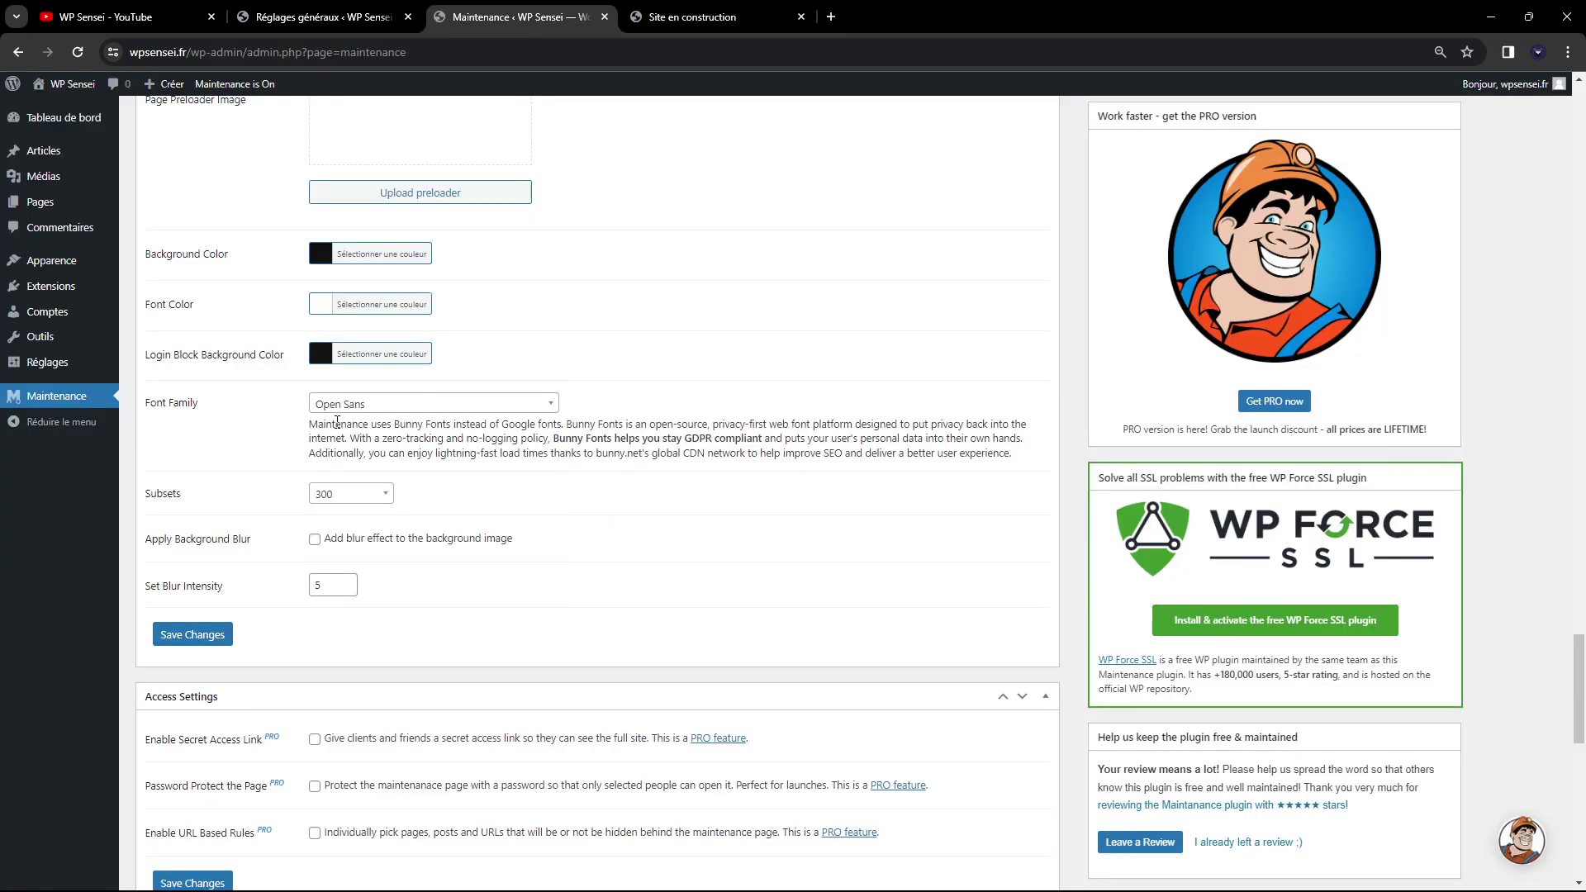
- Enable the blur effect on the background image and save the Maintenance settings
{"action": "scroll", "coordinate": [336, 423], "scroll_direction": "down", "scroll_amount": 2}
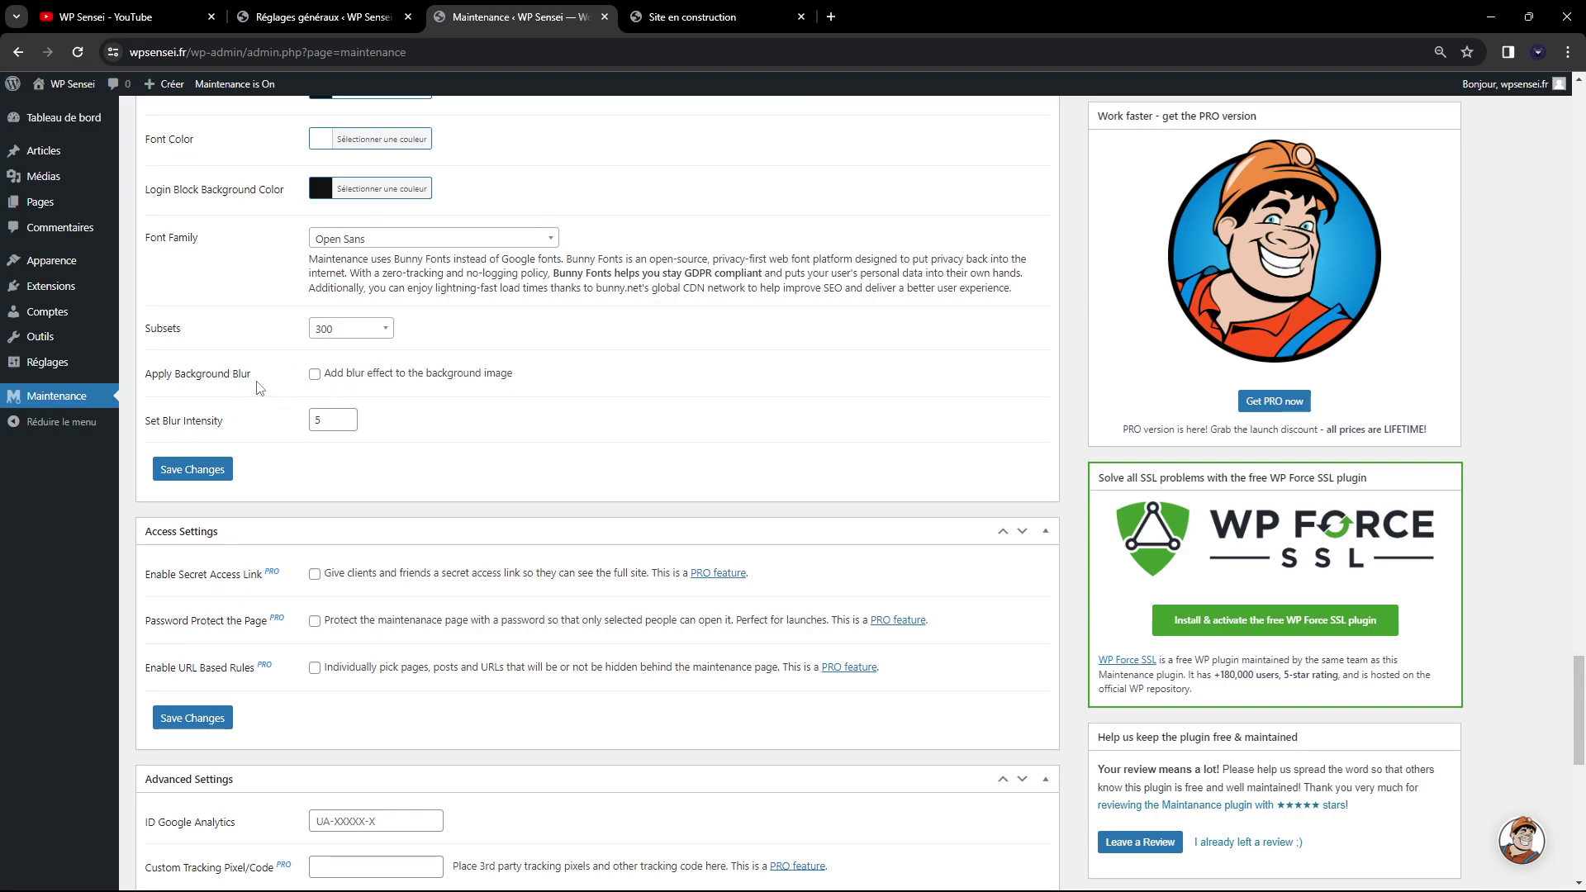
{"action": "left_click", "coordinate": [314, 373]}
{"action": "left_click", "coordinate": [192, 469]}
- Reload the maintenance preview at wpsensei.fr/?maintenance-preview to check the background blur
{"action": "left_click", "coordinate": [693, 16]}
{"action": "left_click", "coordinate": [692, 54]}
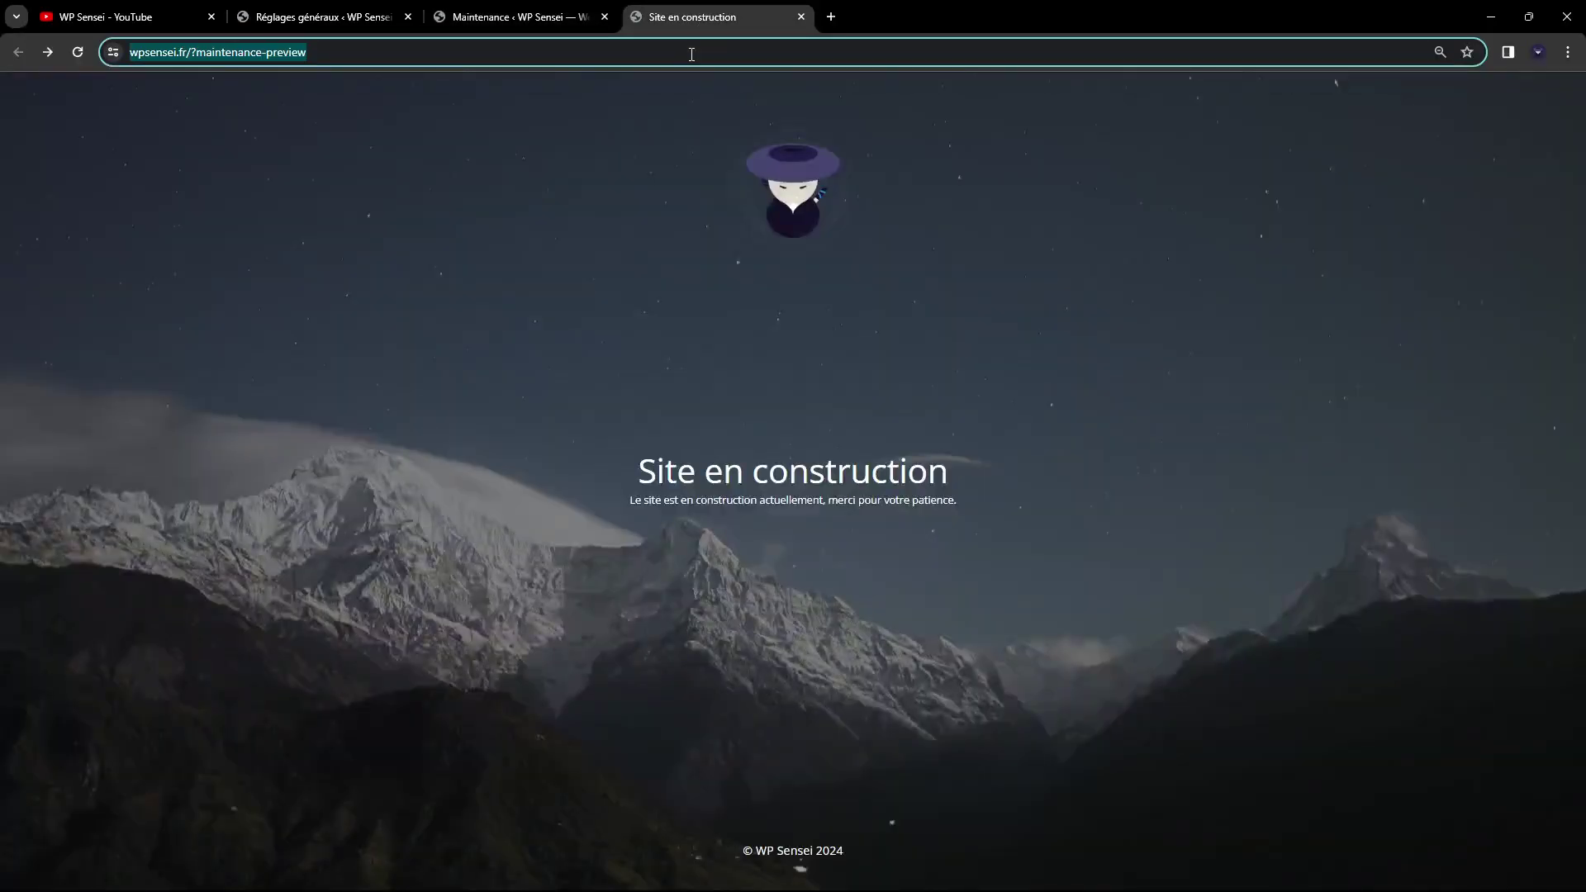
{"action": "key", "text": "Return"}
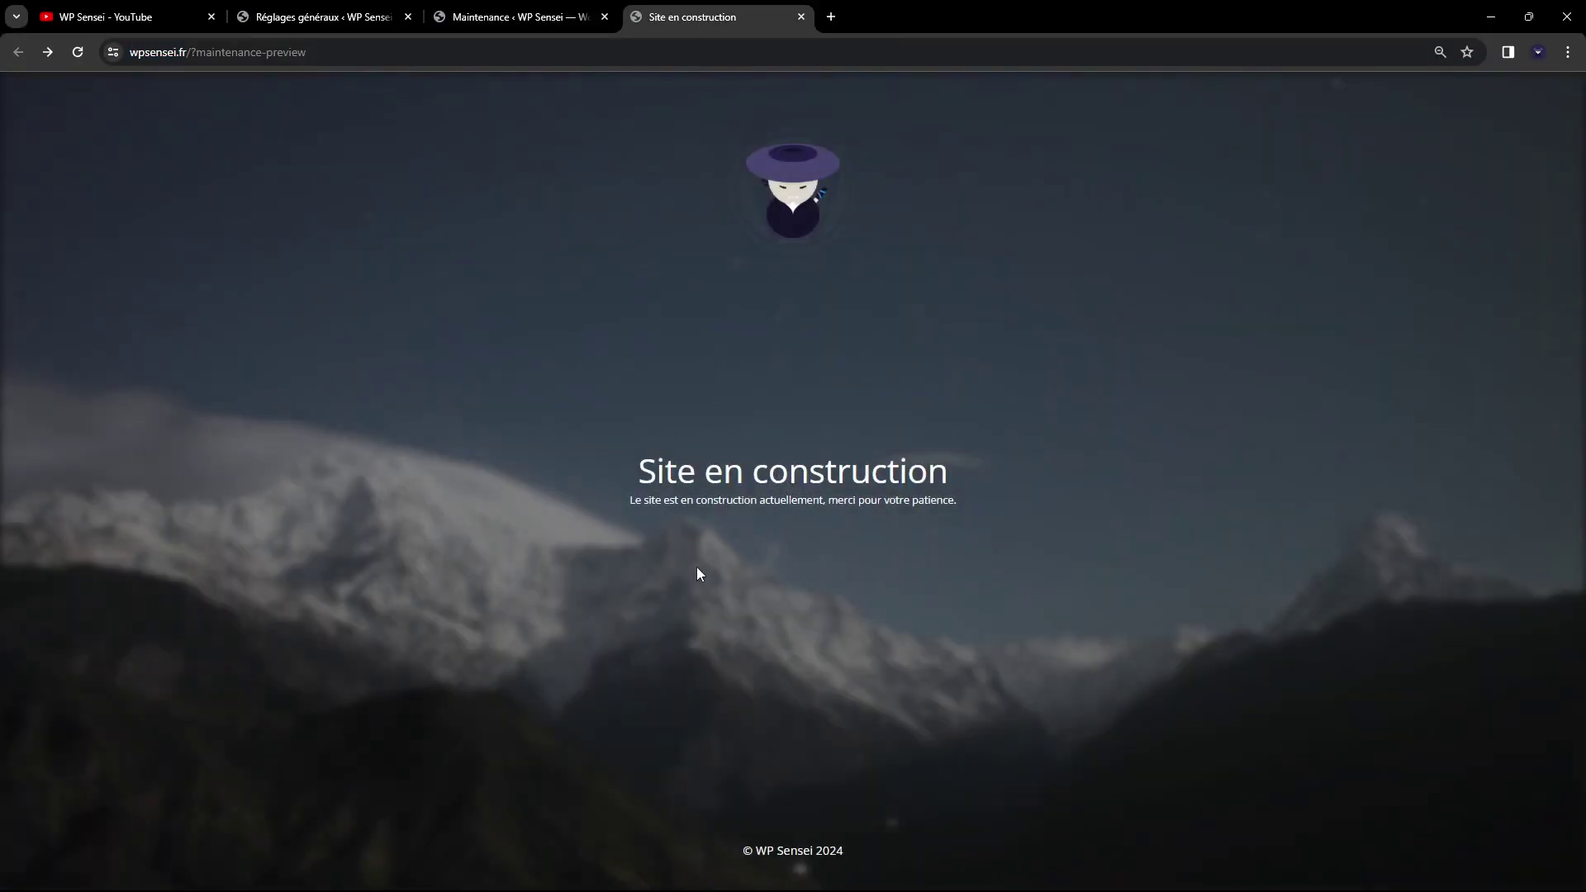
- Review the blur intensity, Access Settings and Advanced Settings of the Maintenance plugin, and view the preview page again
{"action": "left_click", "coordinate": [514, 18]}
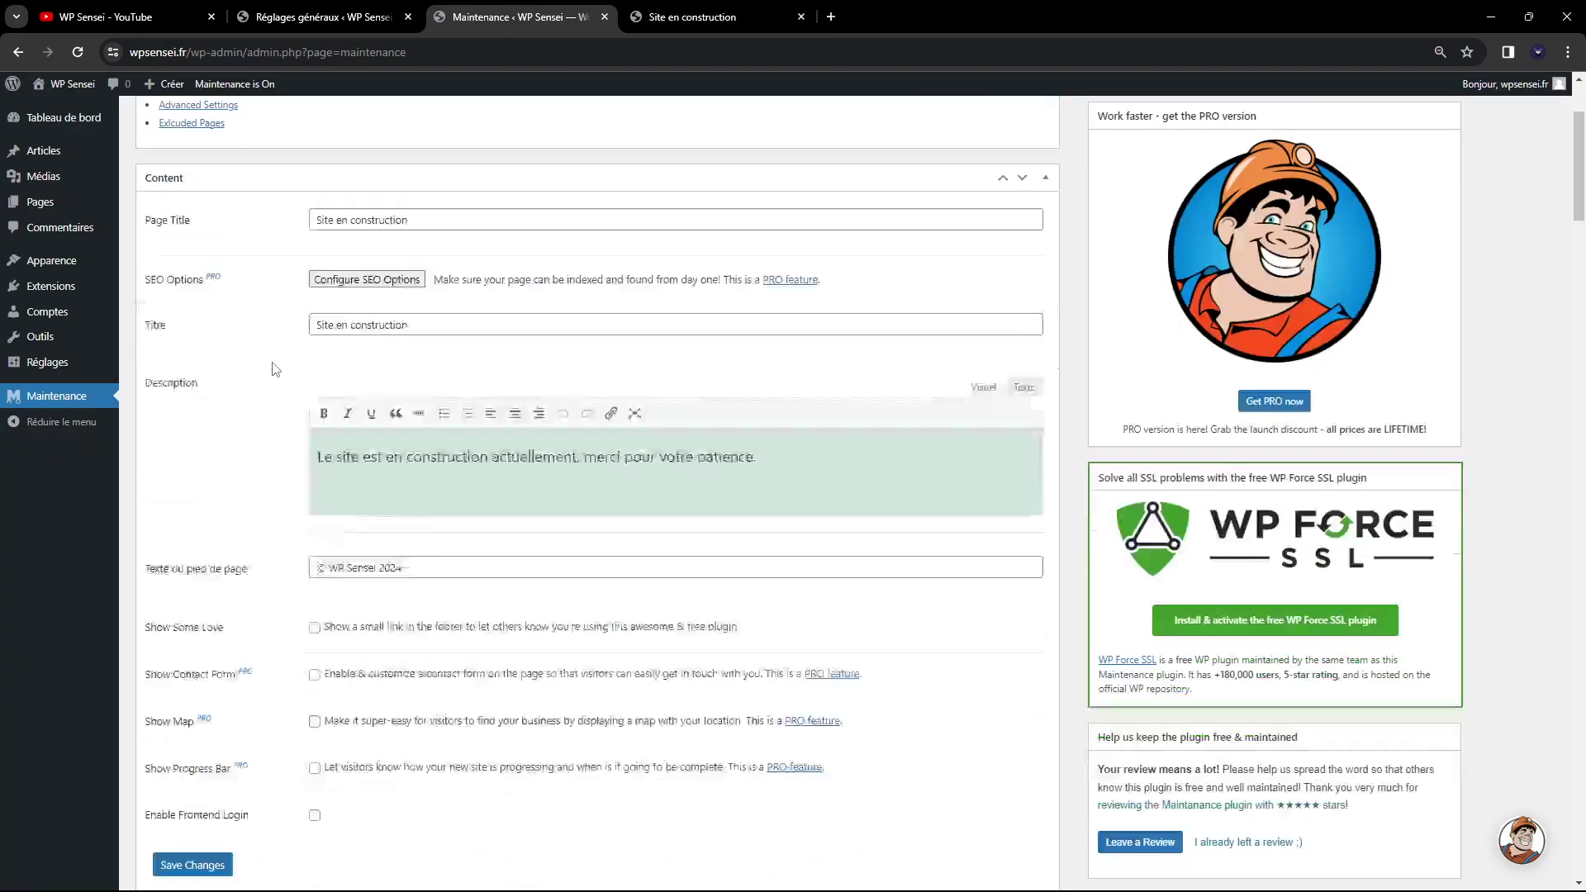
{"action": "scroll", "coordinate": [275, 357], "scroll_direction": "down", "scroll_amount": 15}
{"action": "scroll", "coordinate": [275, 356], "scroll_direction": "down", "scroll_amount": 15}
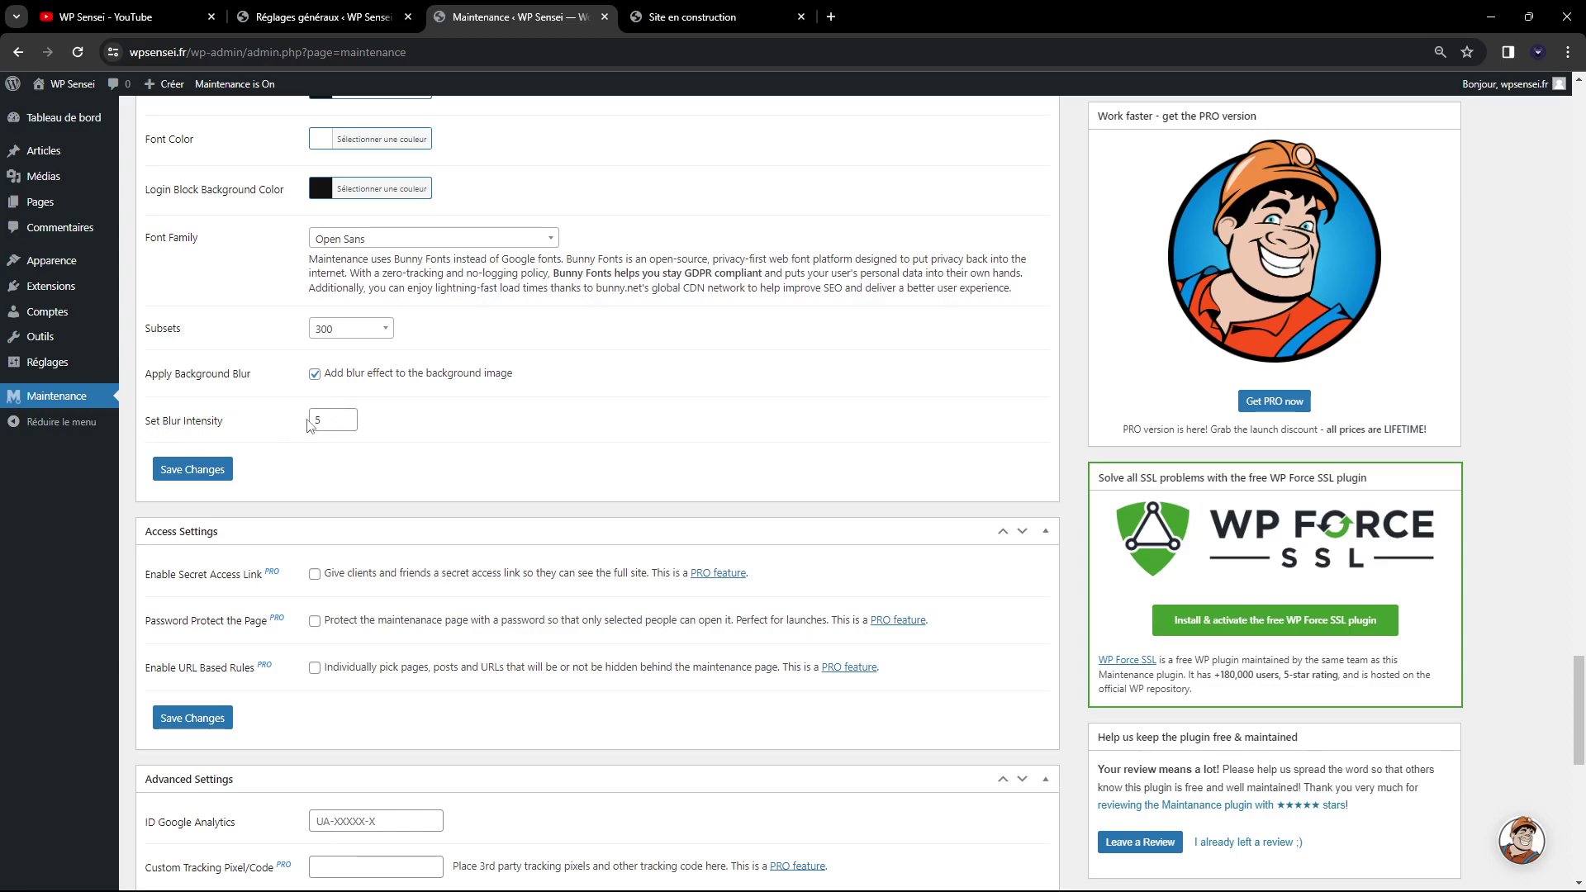
{"action": "scroll", "coordinate": [304, 411], "scroll_direction": "down", "scroll_amount": 3}
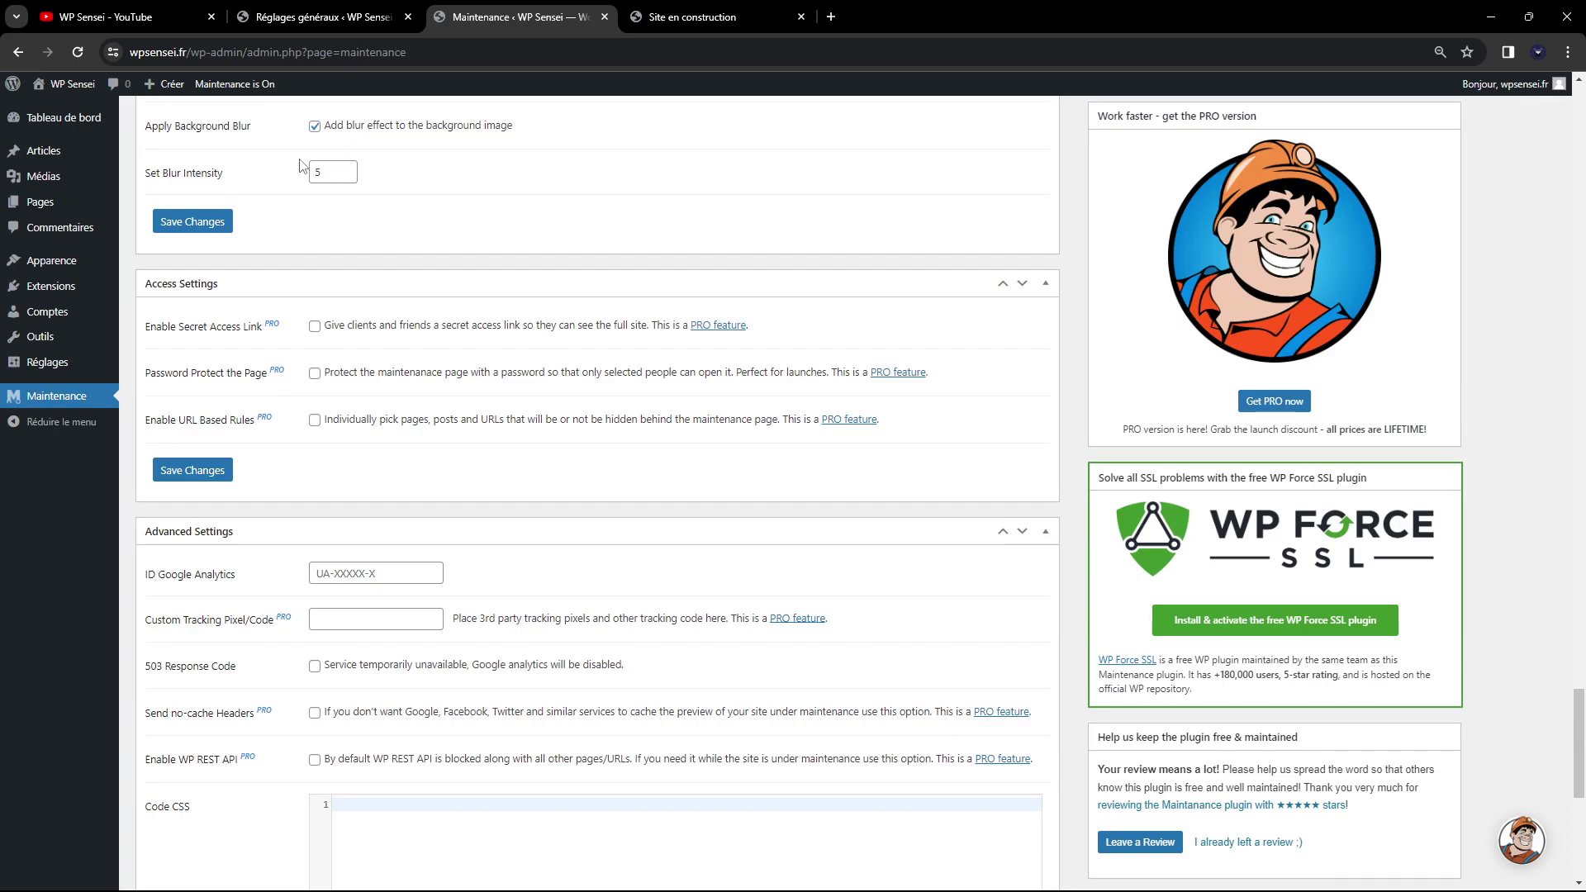
{"action": "scroll", "coordinate": [302, 167], "scroll_direction": "down", "scroll_amount": 2}
{"action": "scroll", "coordinate": [376, 169], "scroll_direction": "down", "scroll_amount": 2}
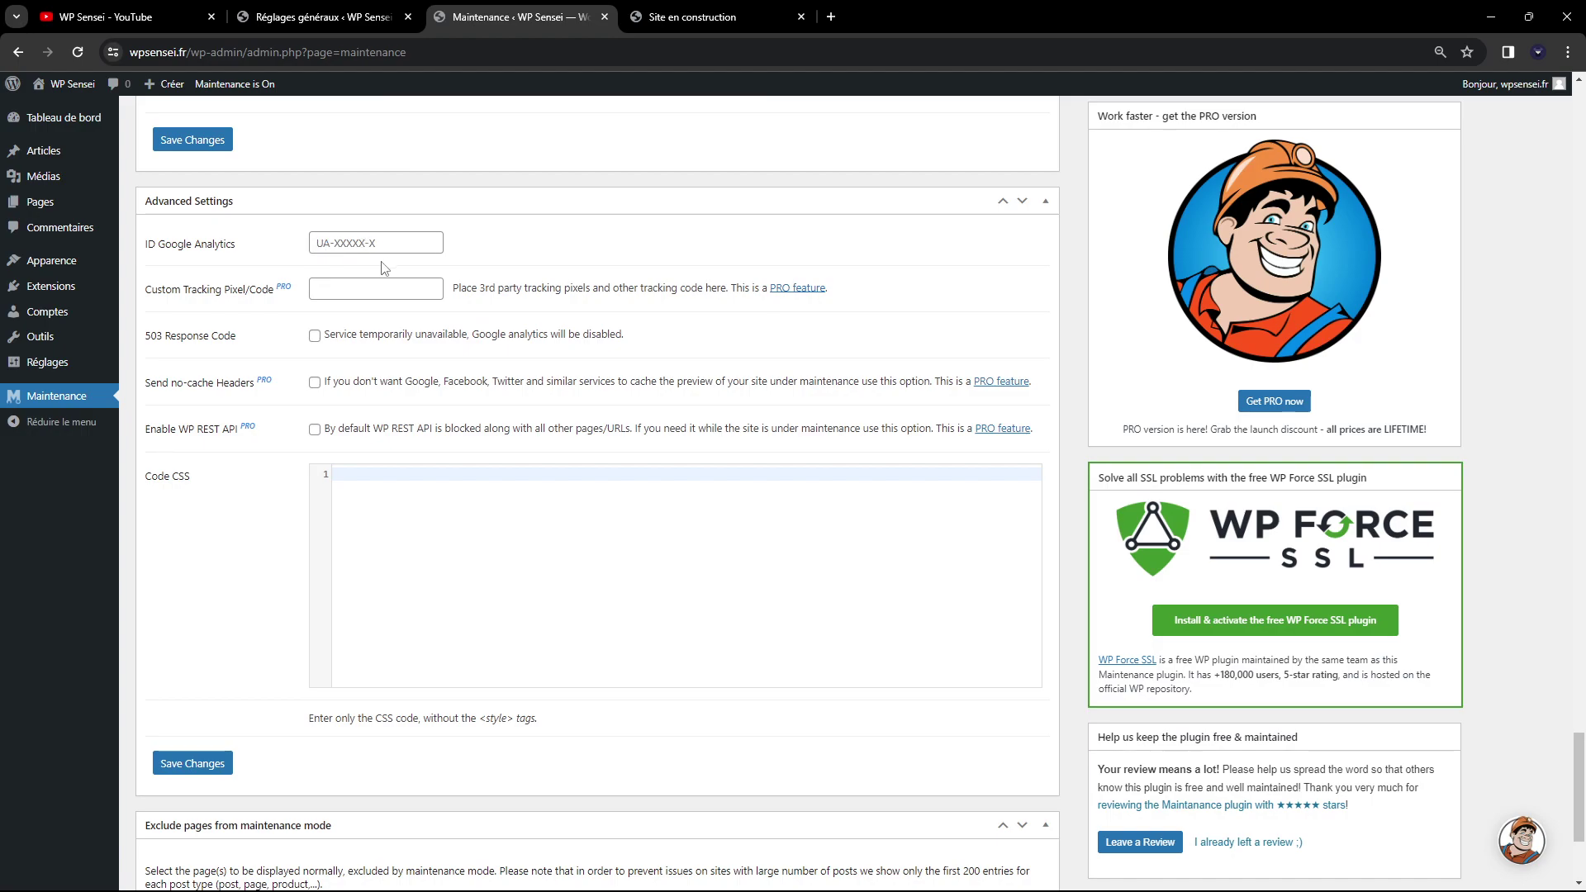
{"action": "left_click", "coordinate": [691, 18]}
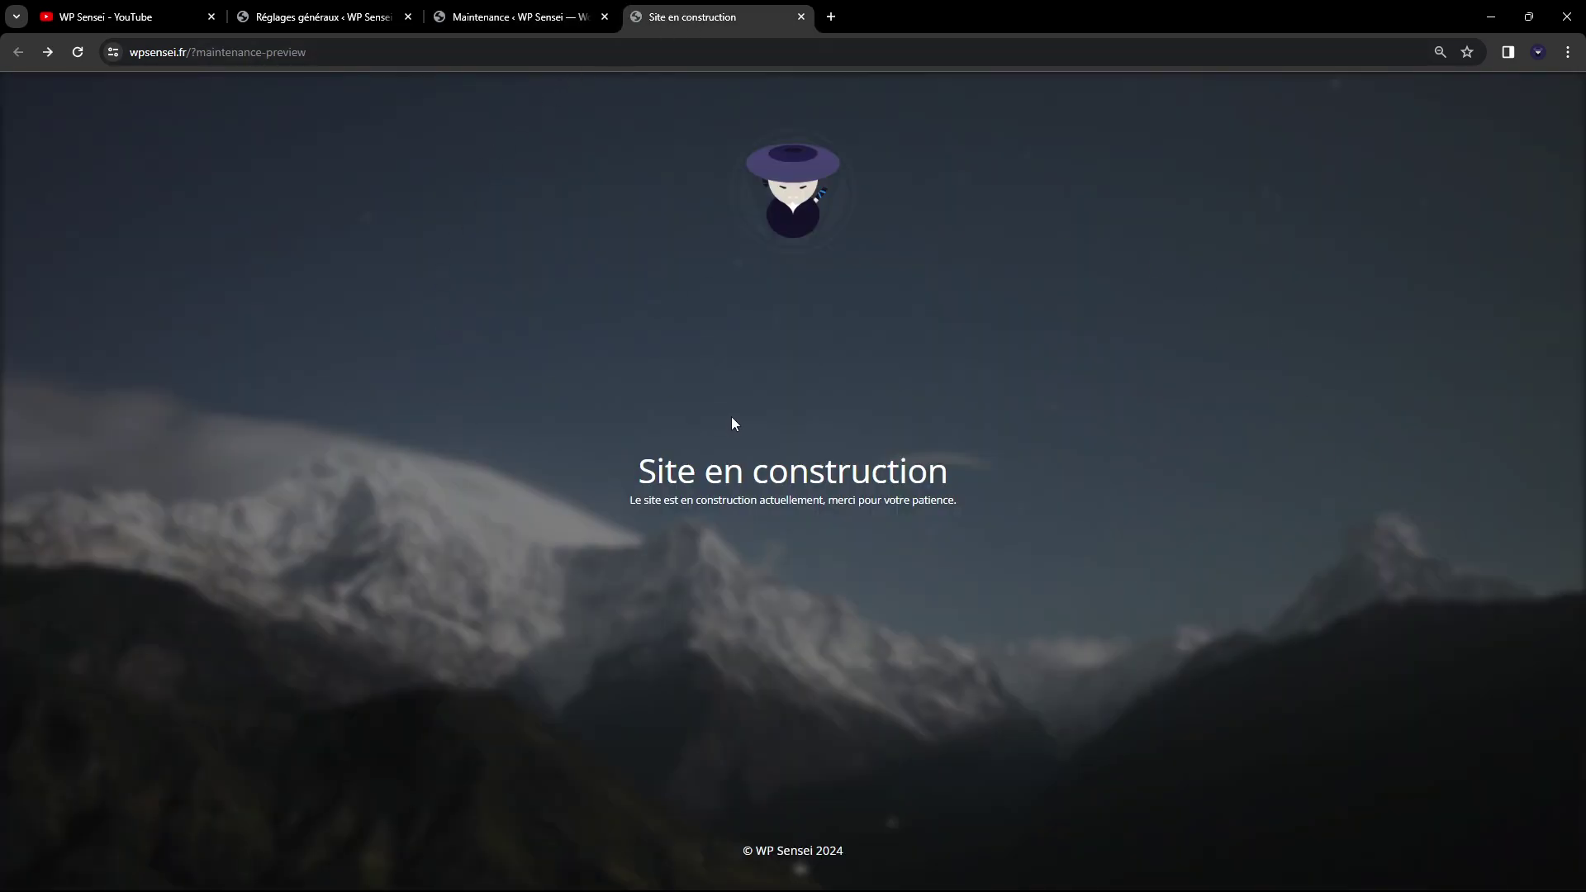
{"action": "left_click", "coordinate": [509, 17]}
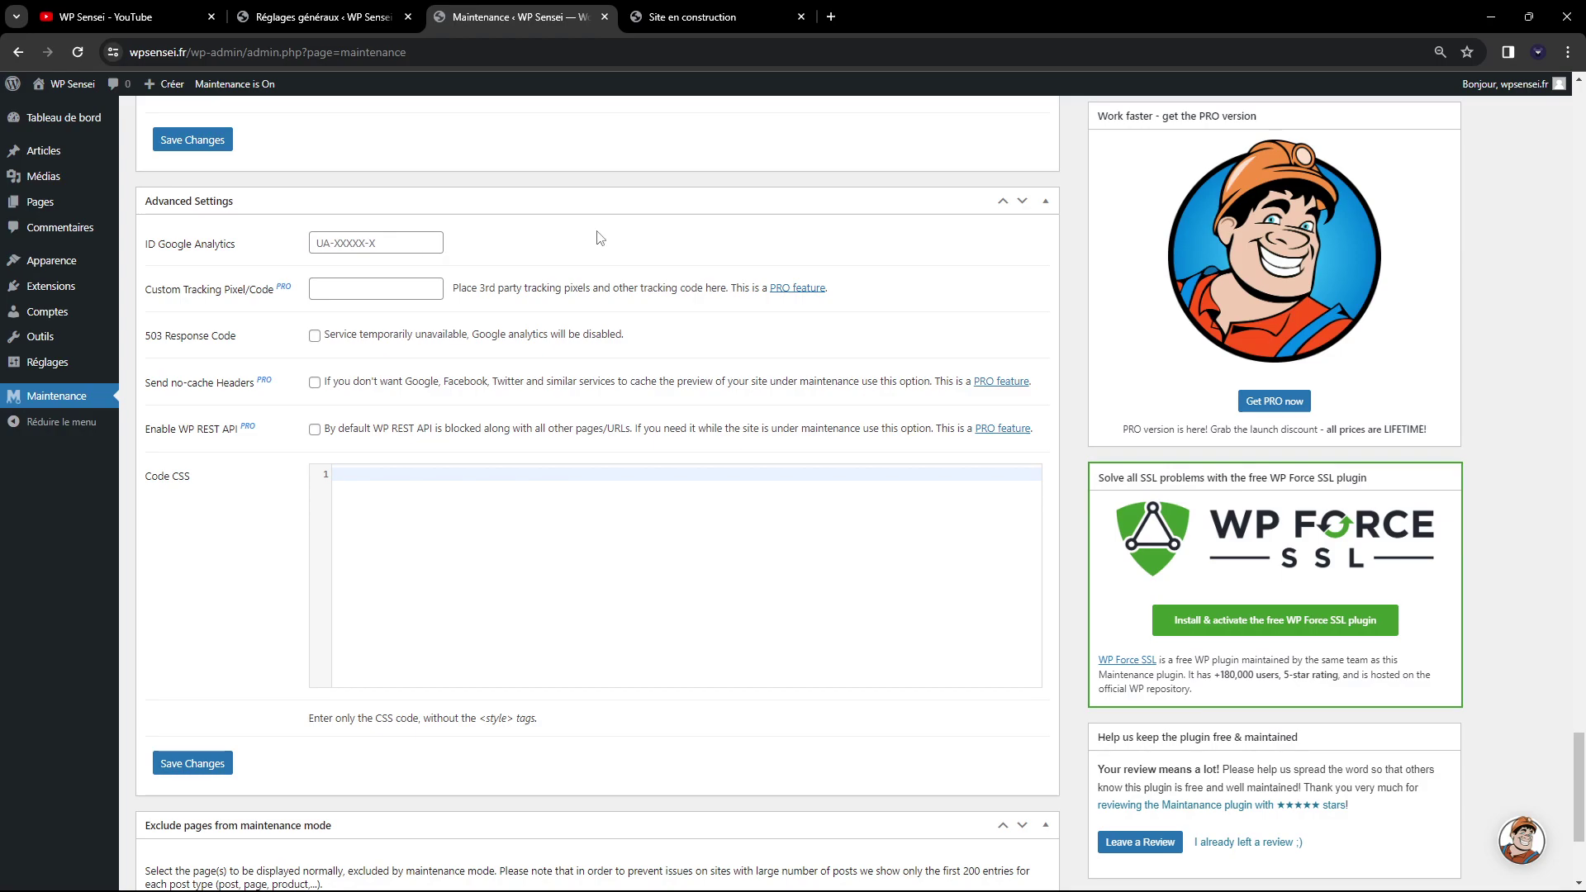
- Look back over the Content, Themes and Design settings and compare them with the finished maintenance preview
{"action": "left_click", "coordinate": [630, 25]}
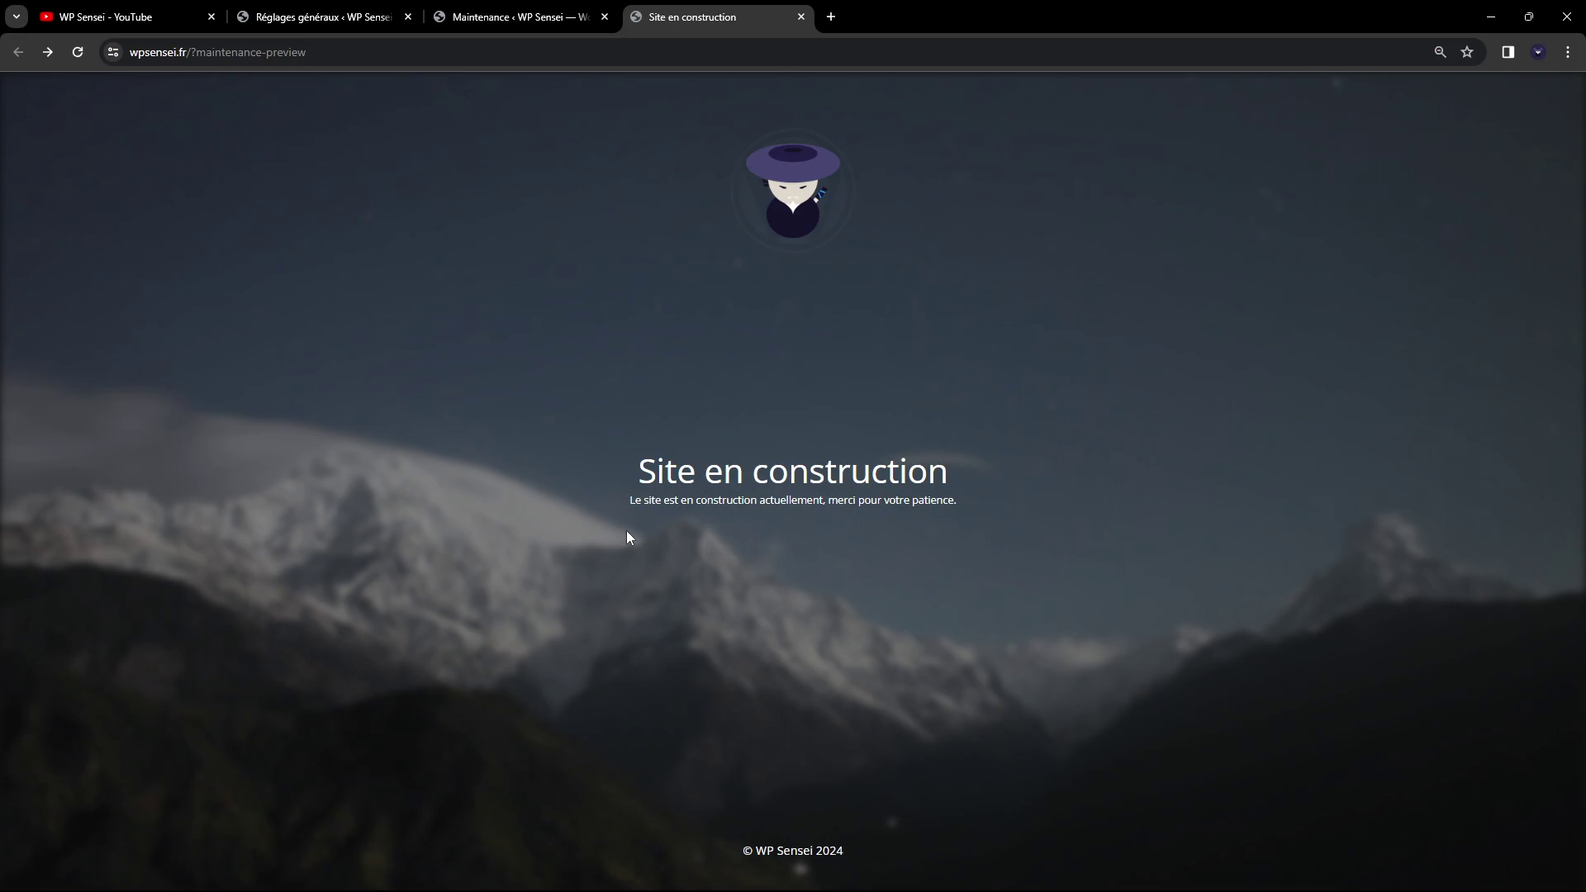
{"action": "left_click", "coordinate": [571, 7]}
{"action": "scroll", "coordinate": [582, 582], "scroll_direction": "down", "scroll_amount": 15}
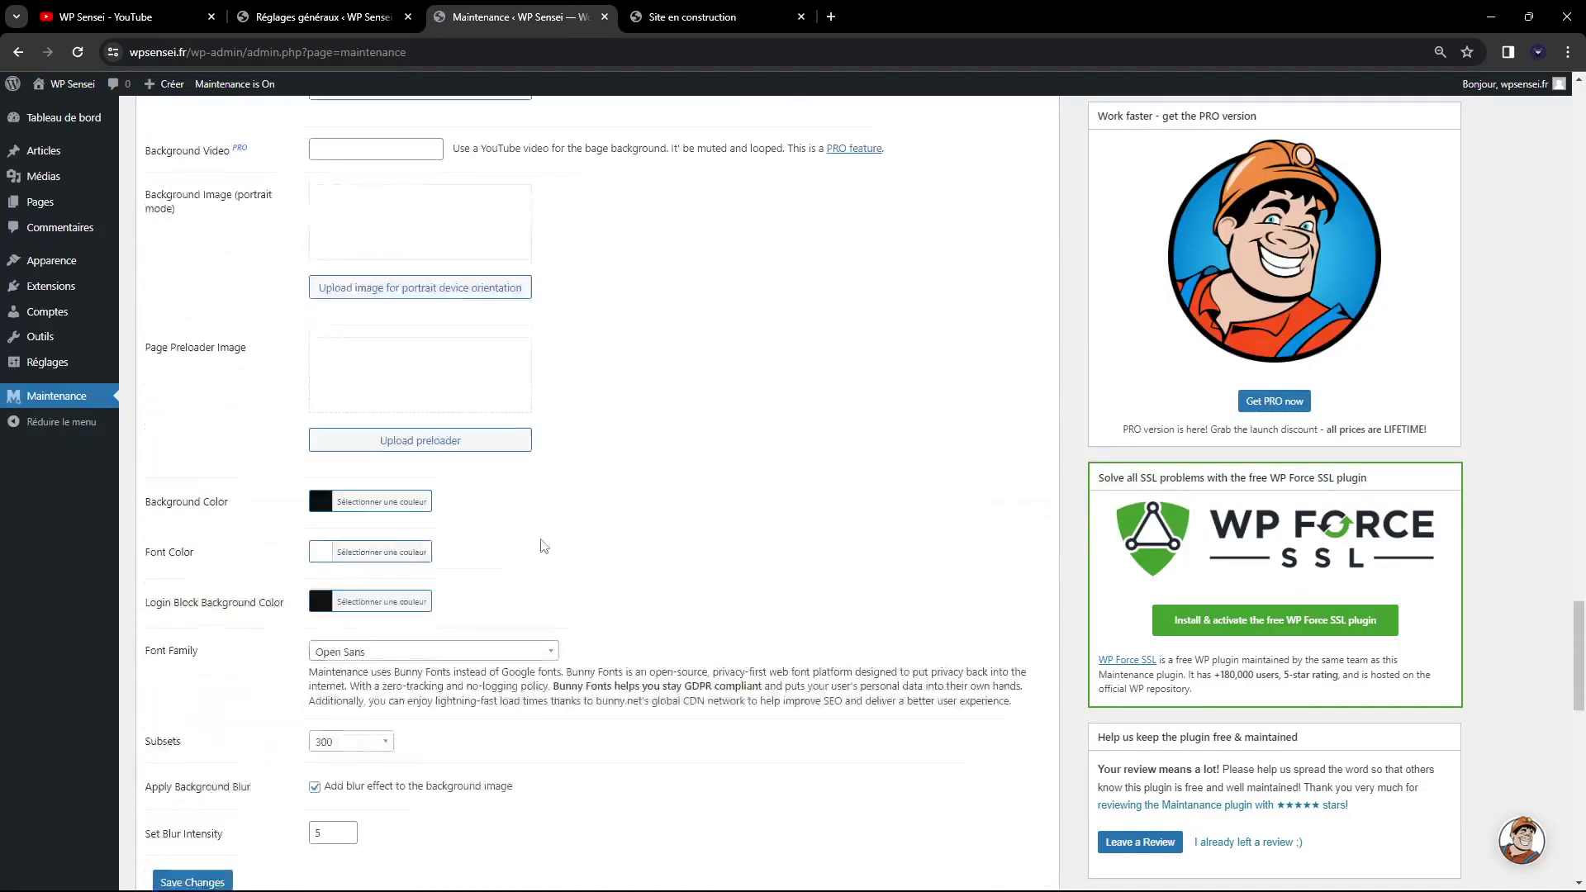
{"action": "scroll", "coordinate": [582, 582], "scroll_direction": "up", "scroll_amount": 15}
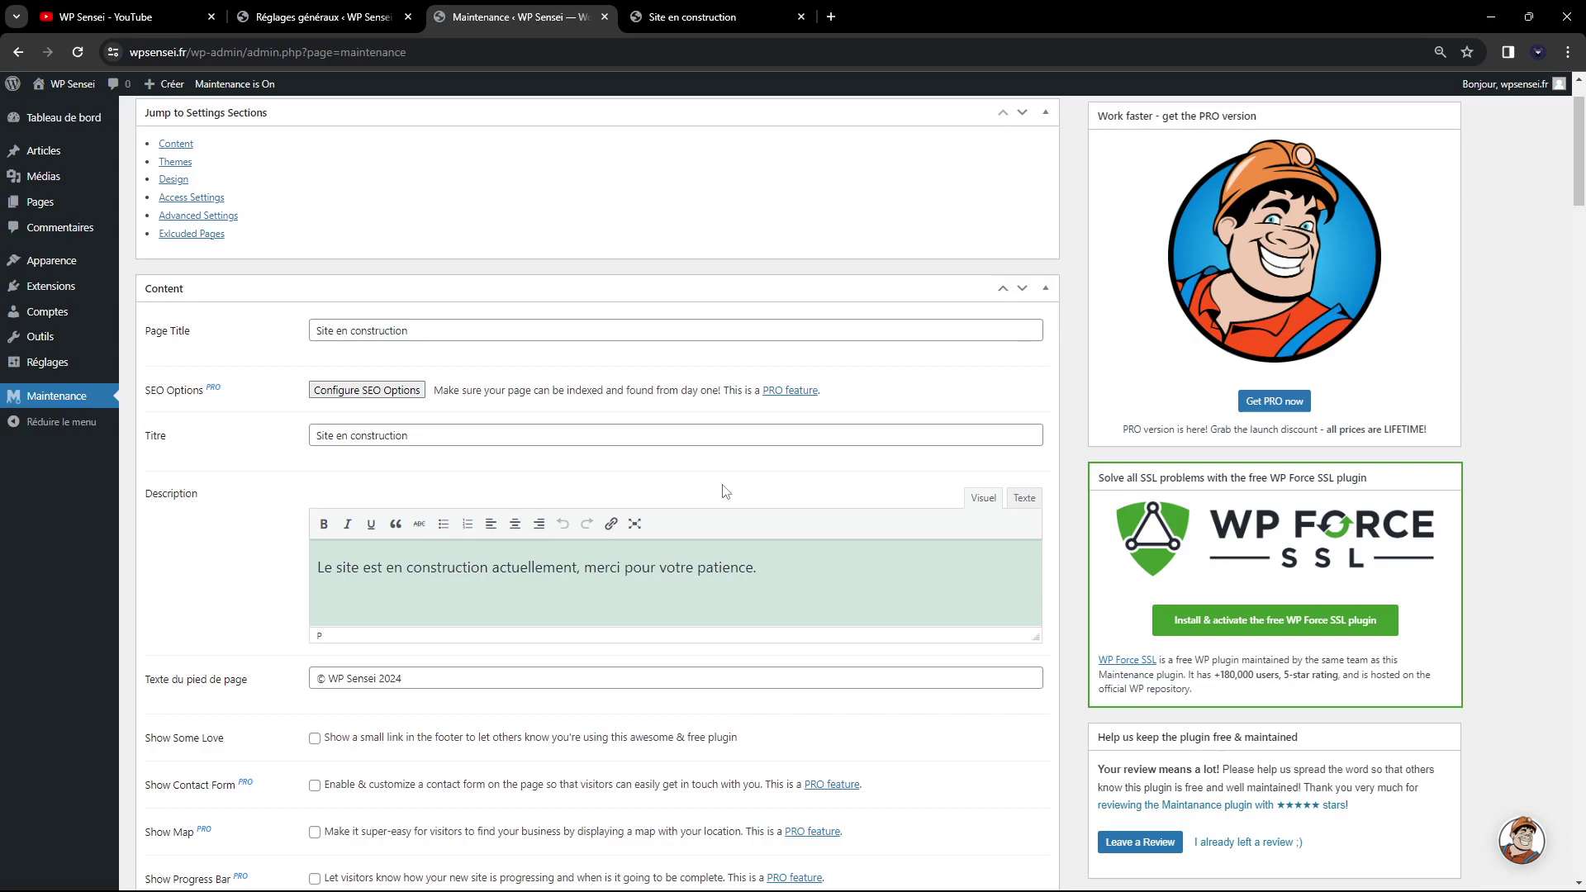
{"action": "key", "text": "ctrl+Tab"}
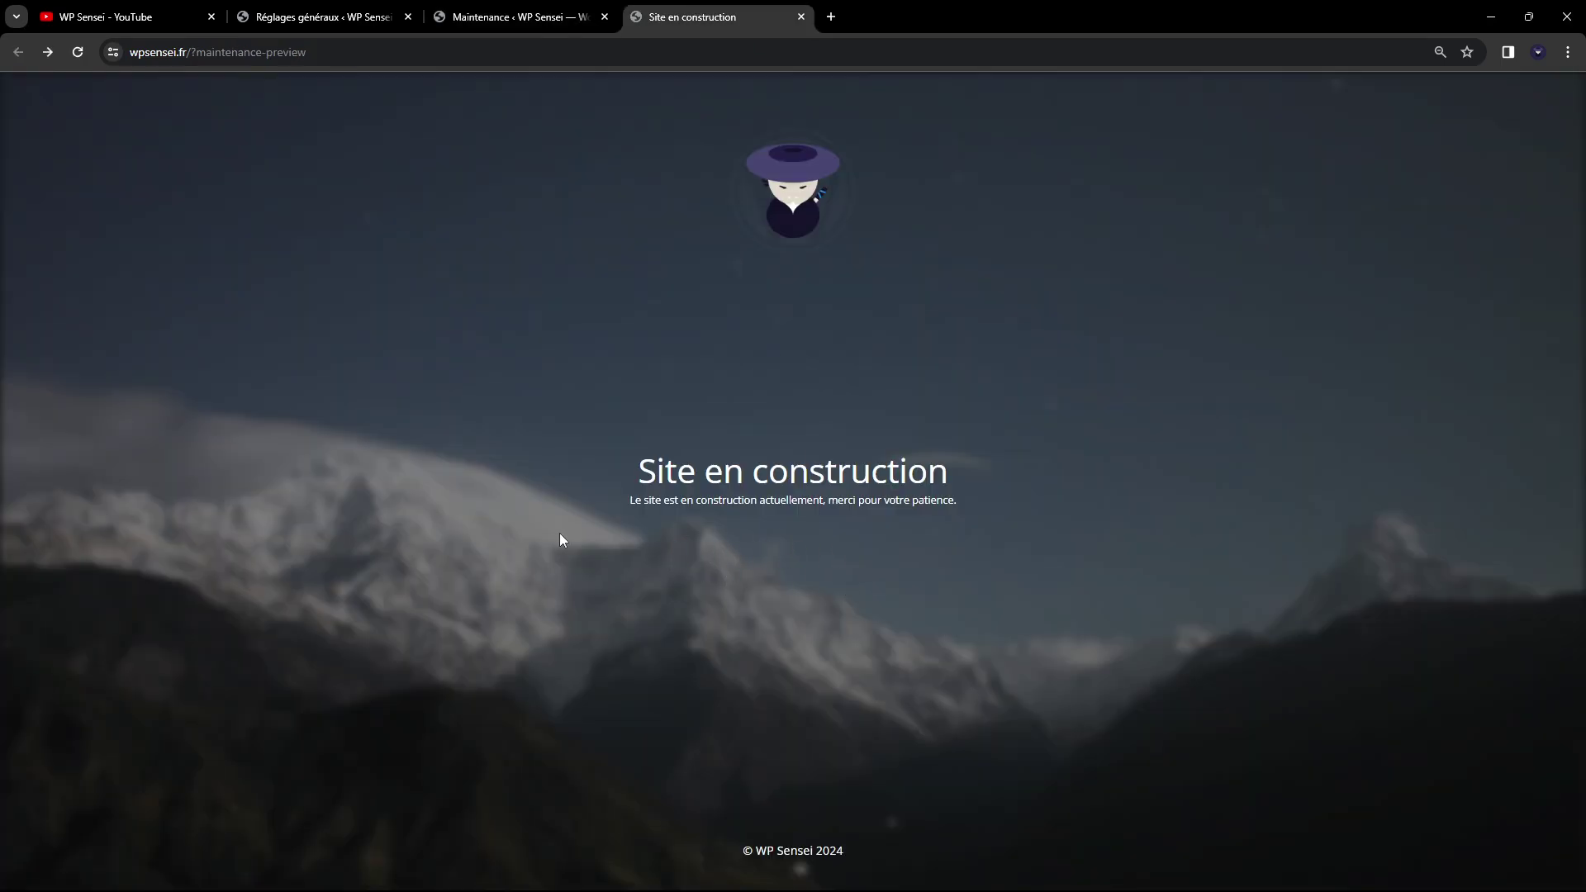
{"action": "key", "text": "ctrl+shift+Tab"}
{"action": "scroll", "coordinate": [559, 546], "scroll_direction": "down", "scroll_amount": 15}
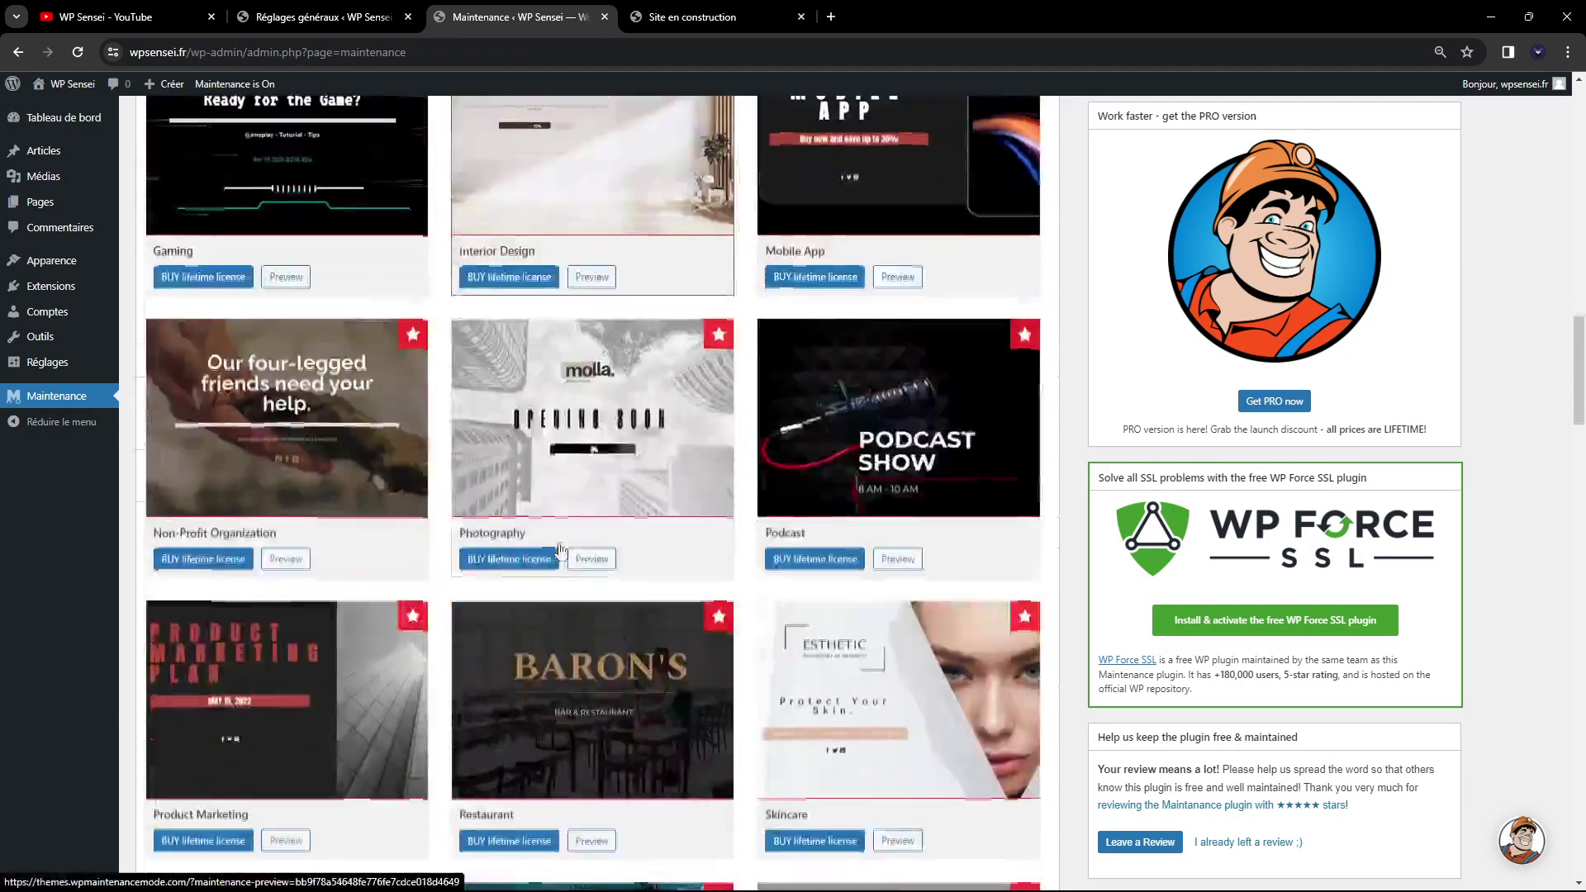
{"action": "scroll", "coordinate": [559, 540], "scroll_direction": "down", "scroll_amount": 20}
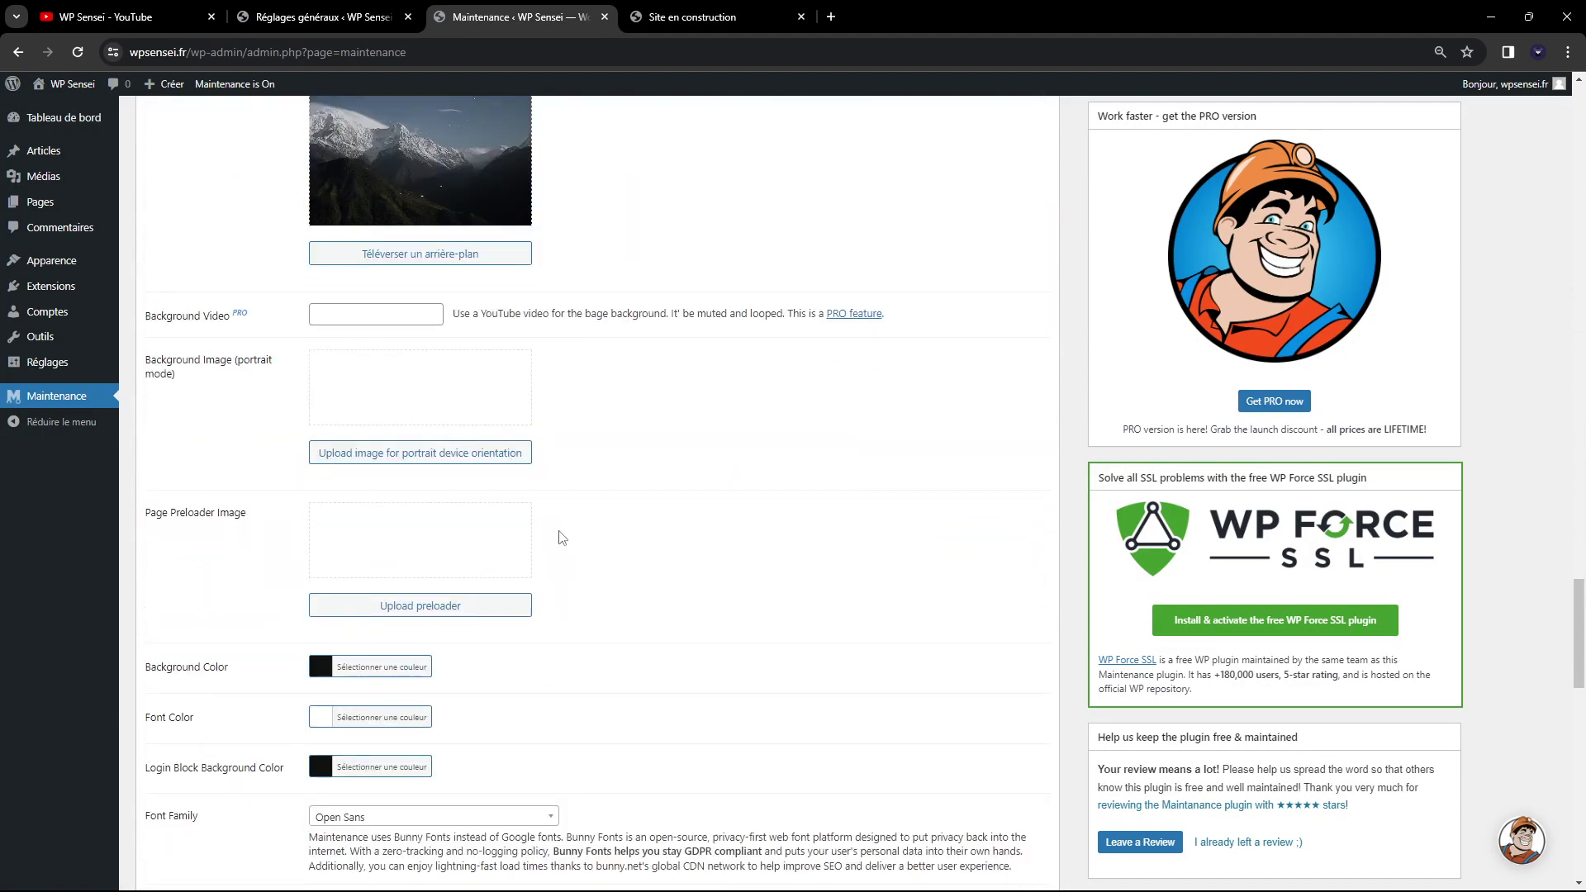
{"action": "scroll", "coordinate": [559, 539], "scroll_direction": "down", "scroll_amount": 2}
{"action": "key", "text": "ctrl+Tab"}
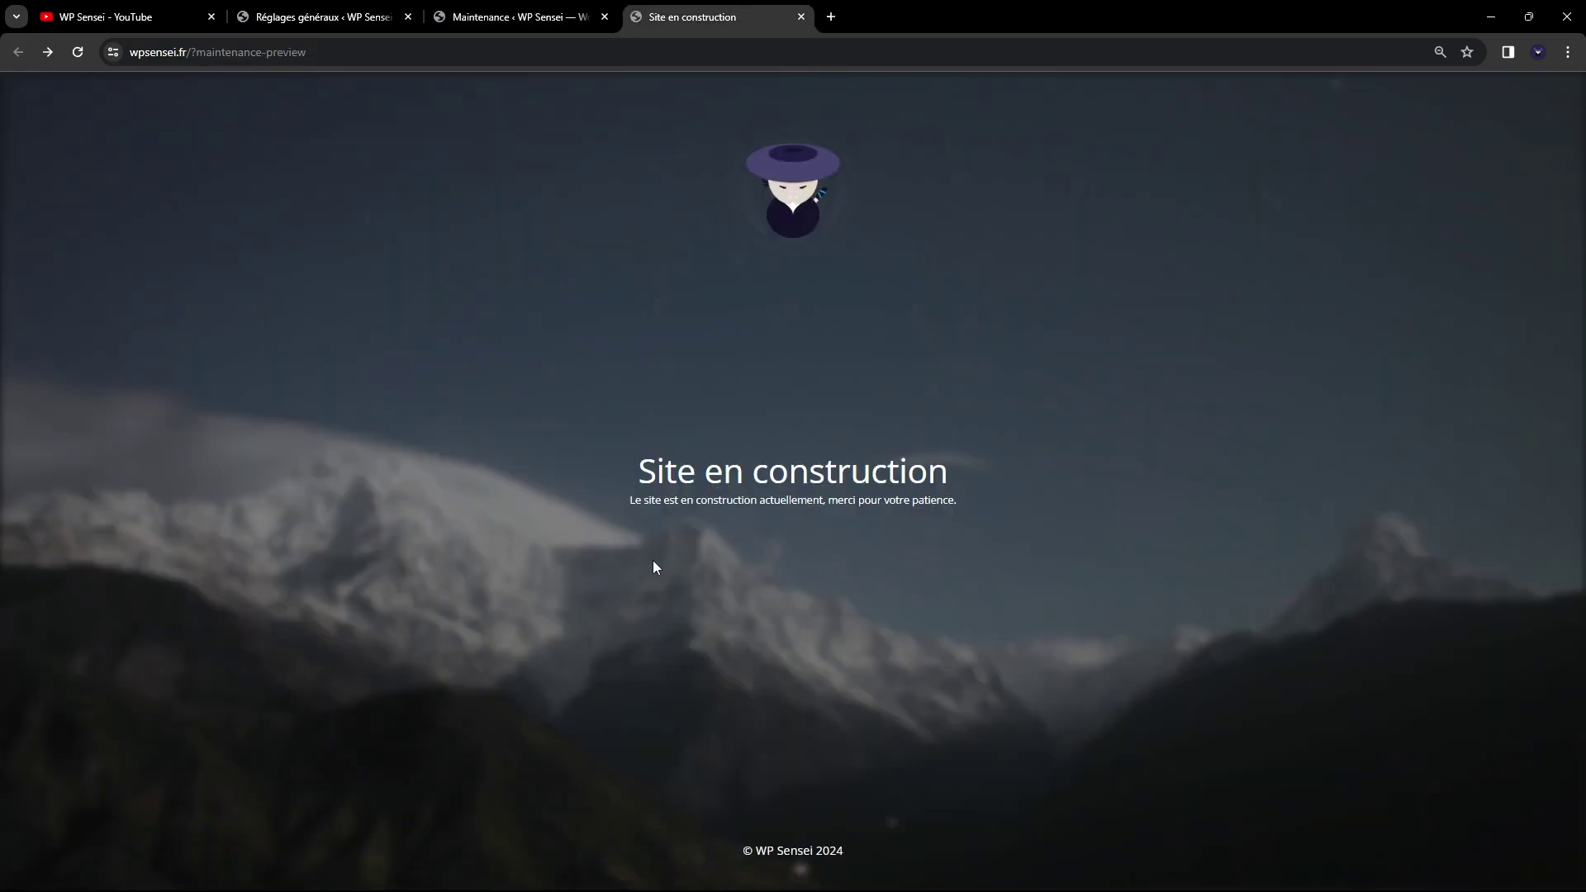
- Review the Access Settings, Advanced Settings and page exclusion section of the Maintenance plugin
{"action": "key", "text": "ctrl+shift+Tab"}
{"action": "scroll", "coordinate": [504, 494], "scroll_direction": "down", "scroll_amount": 1}
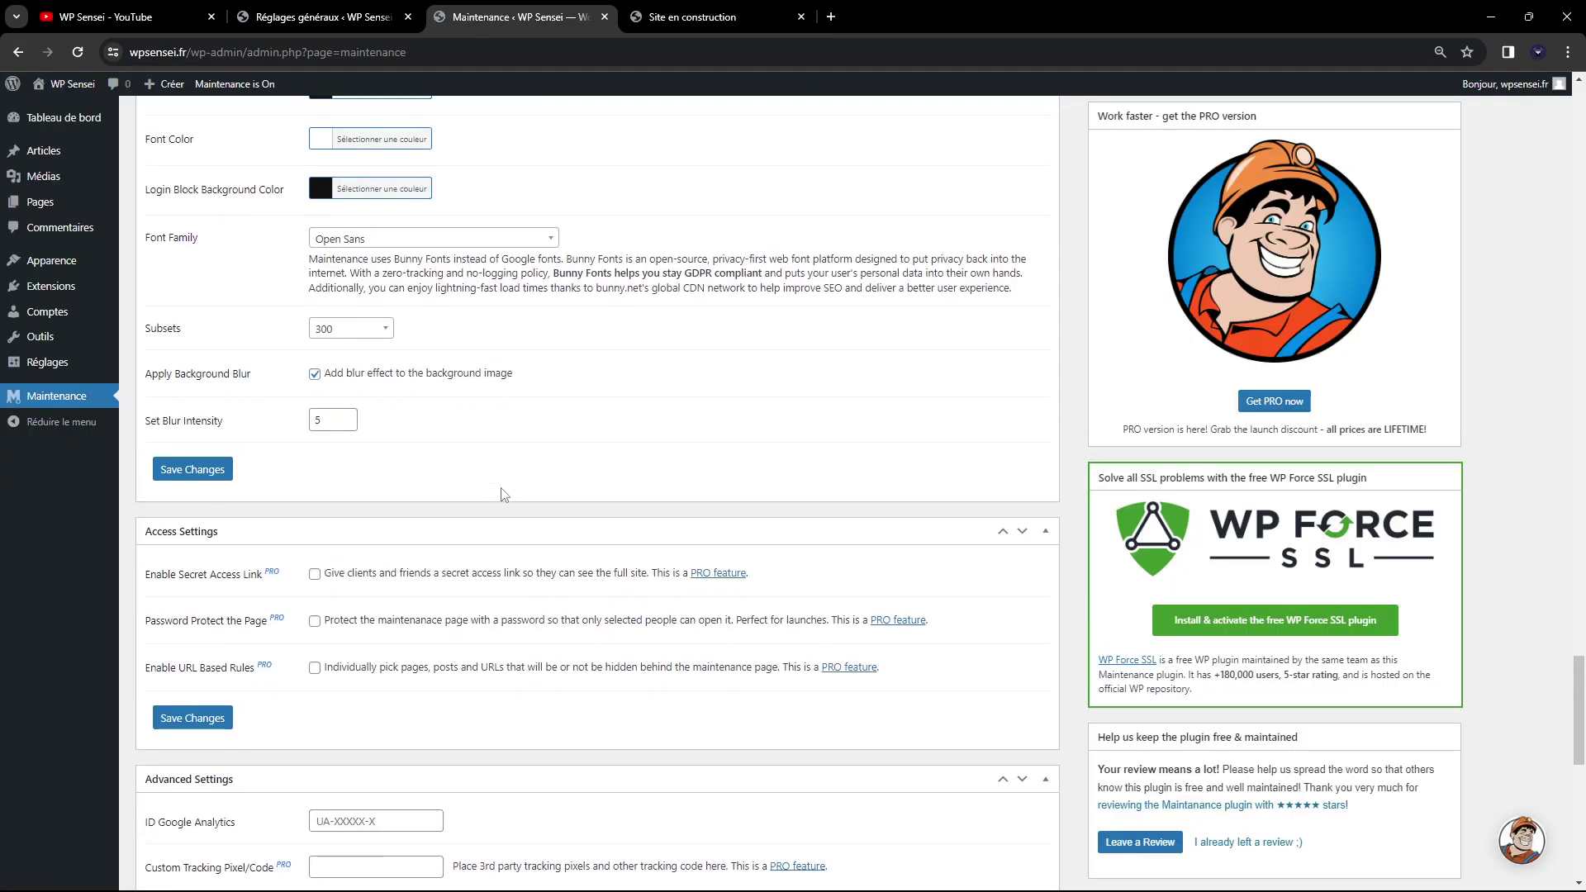
{"action": "scroll", "coordinate": [501, 494], "scroll_direction": "down", "scroll_amount": 6}
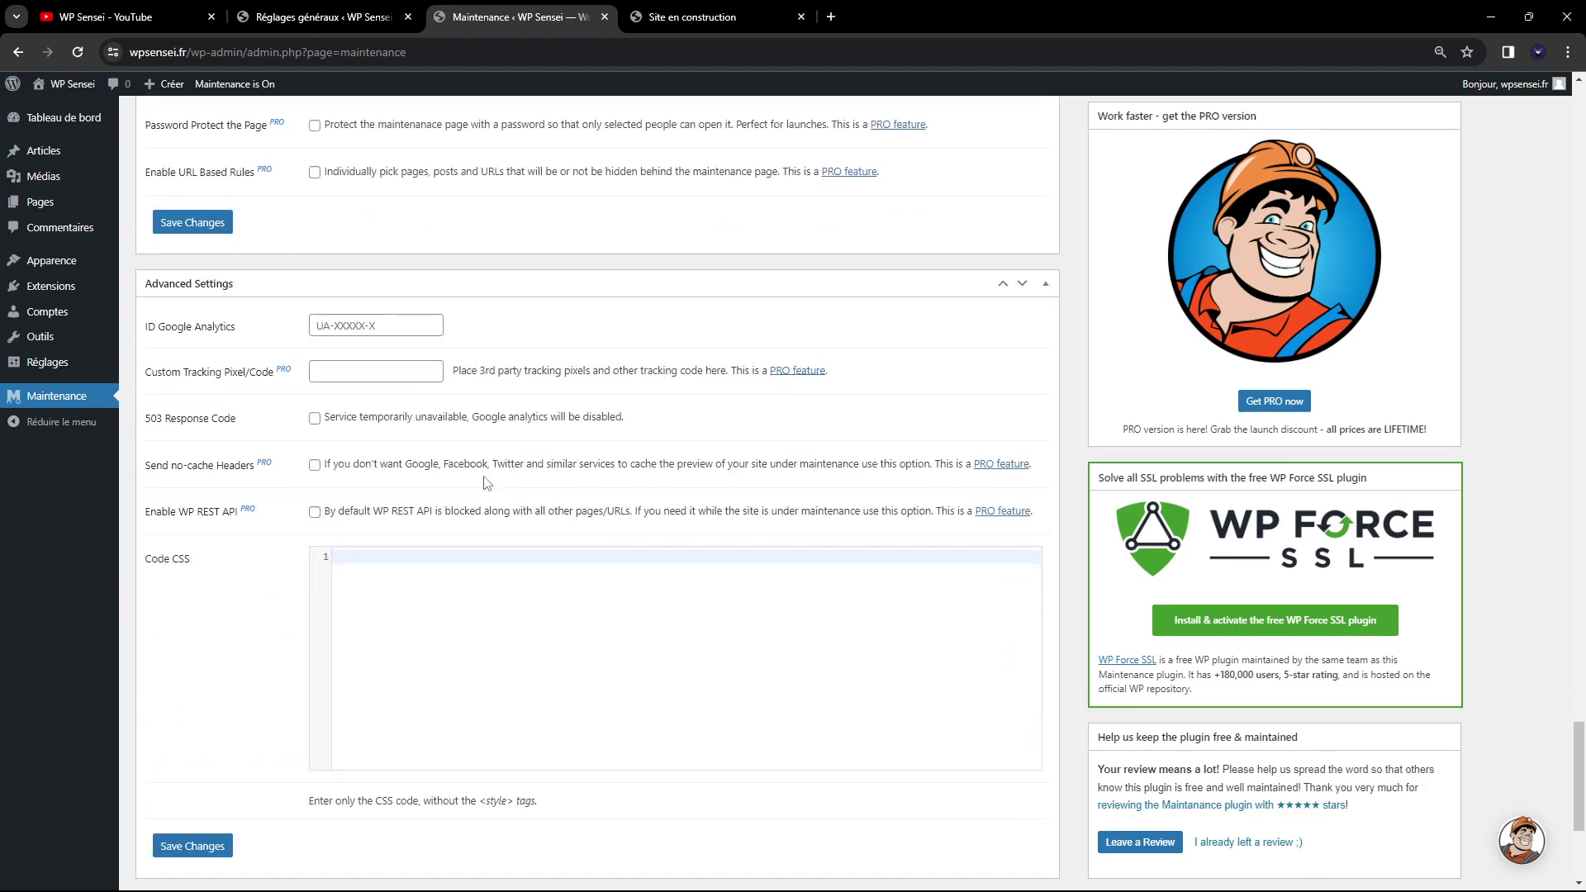
{"action": "scroll", "coordinate": [462, 484], "scroll_direction": "down", "scroll_amount": 2}
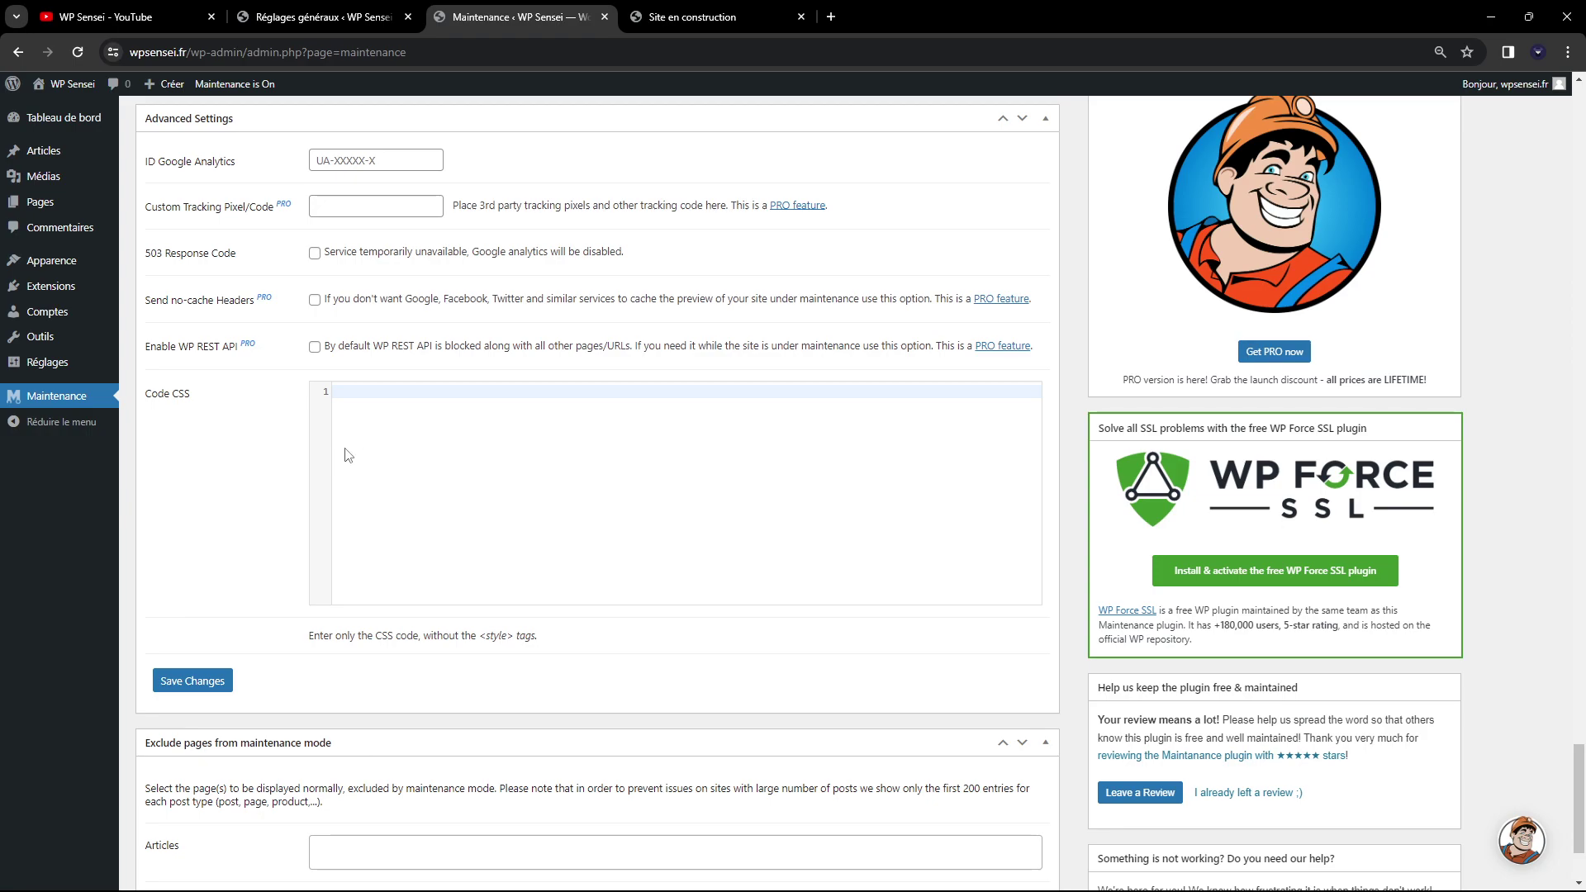
{"action": "scroll", "coordinate": [229, 397], "scroll_direction": "down", "scroll_amount": 2}
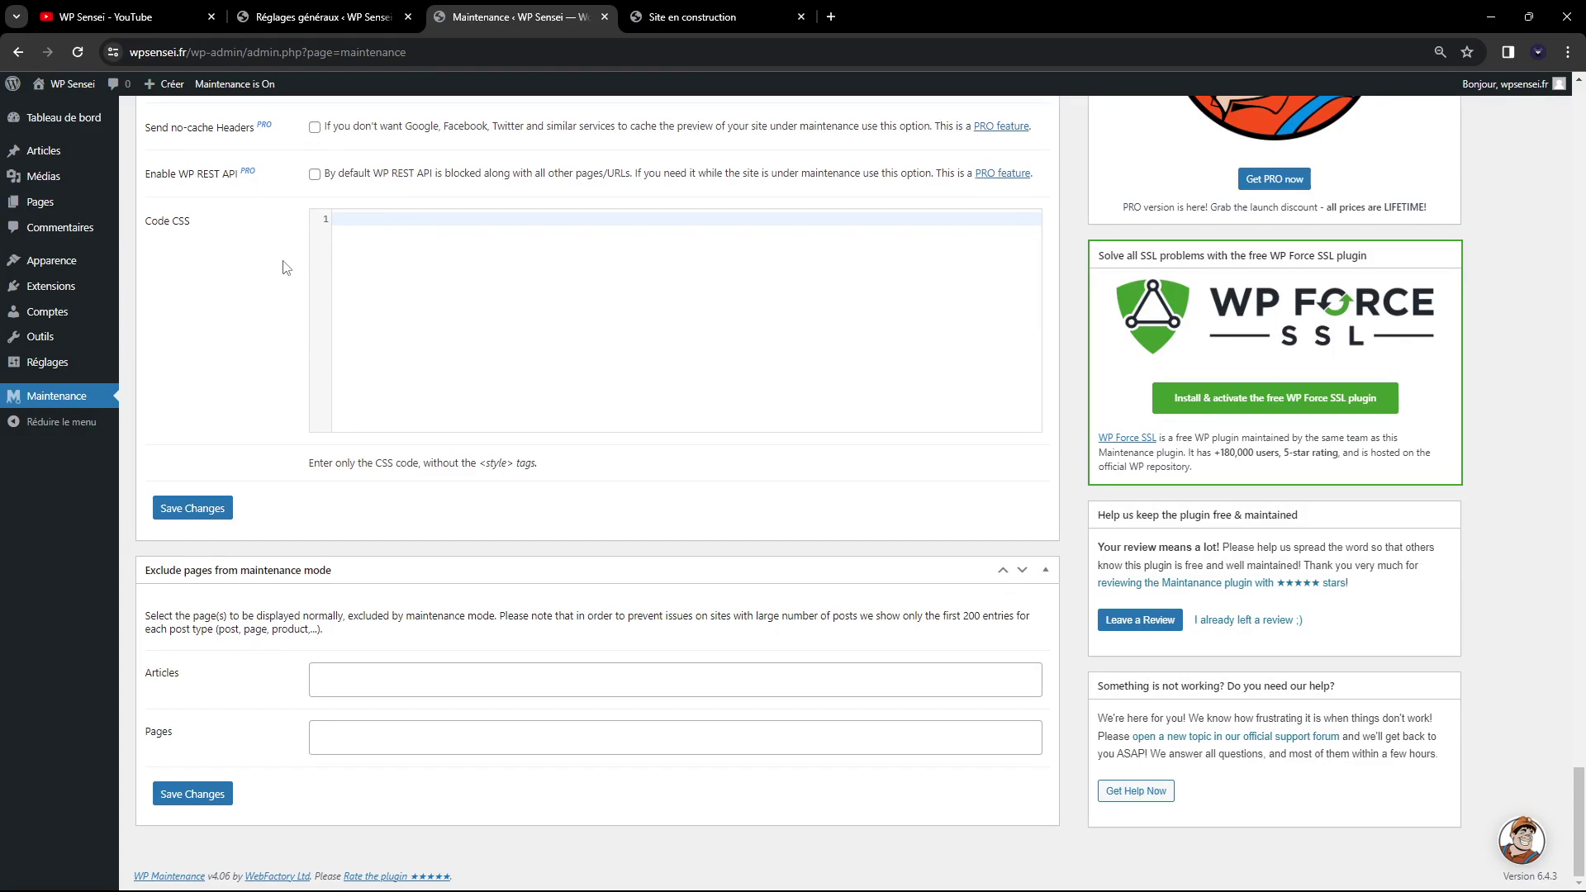
- View the maintenance preview and check which articles can be excluded from maintenance mode, without selecting any
{"action": "left_click", "coordinate": [665, 16]}
{"action": "left_click", "coordinate": [496, 17]}
{"action": "left_click", "coordinate": [313, 679]}
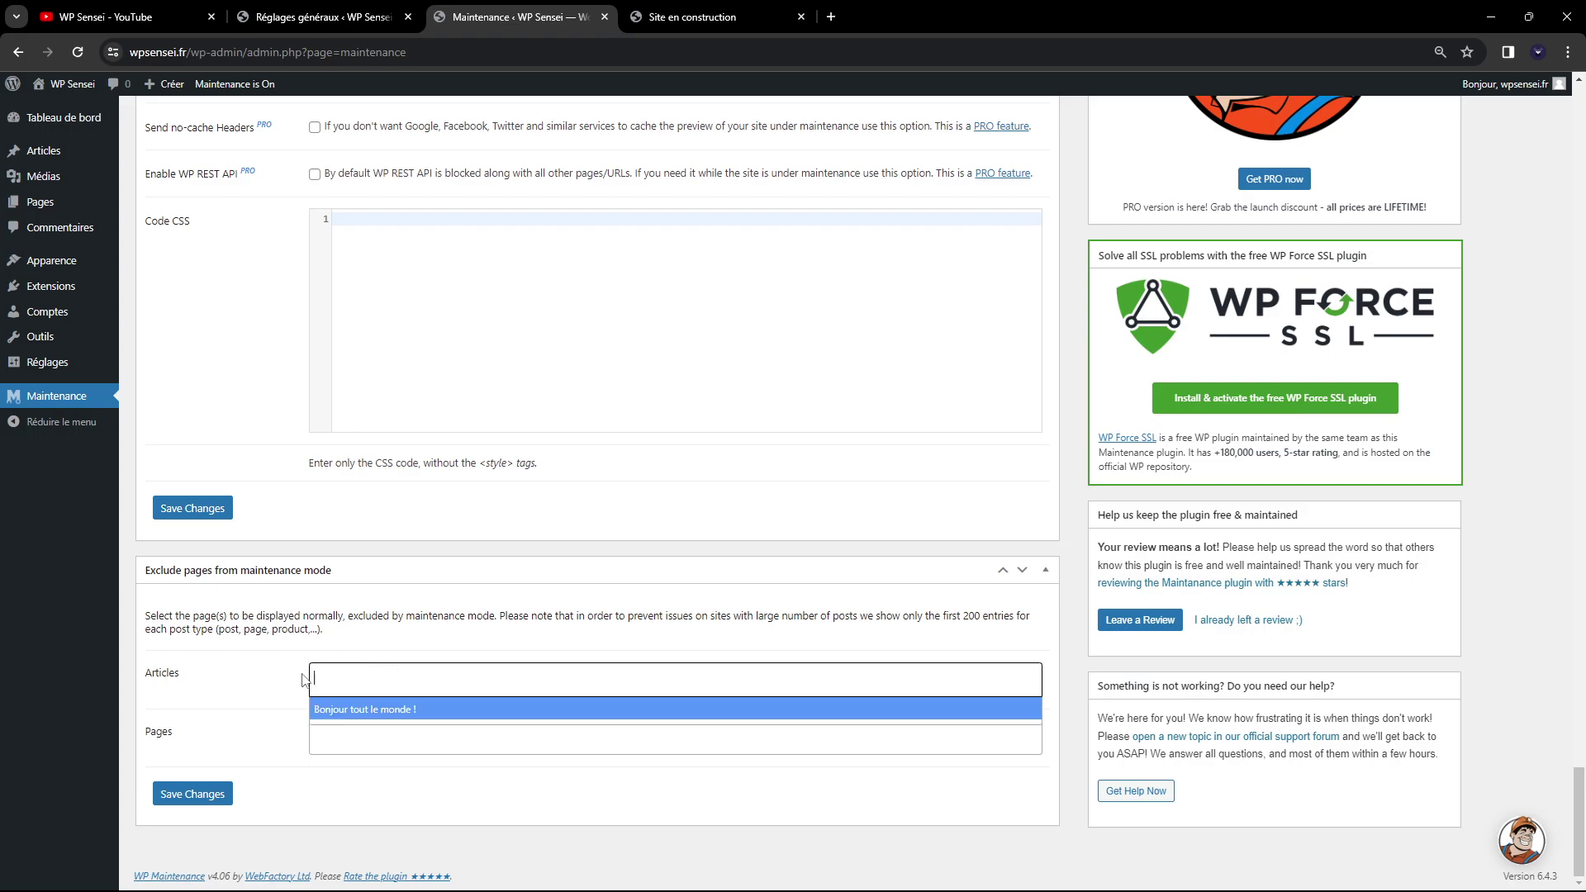
{"action": "left_click", "coordinate": [255, 675]}
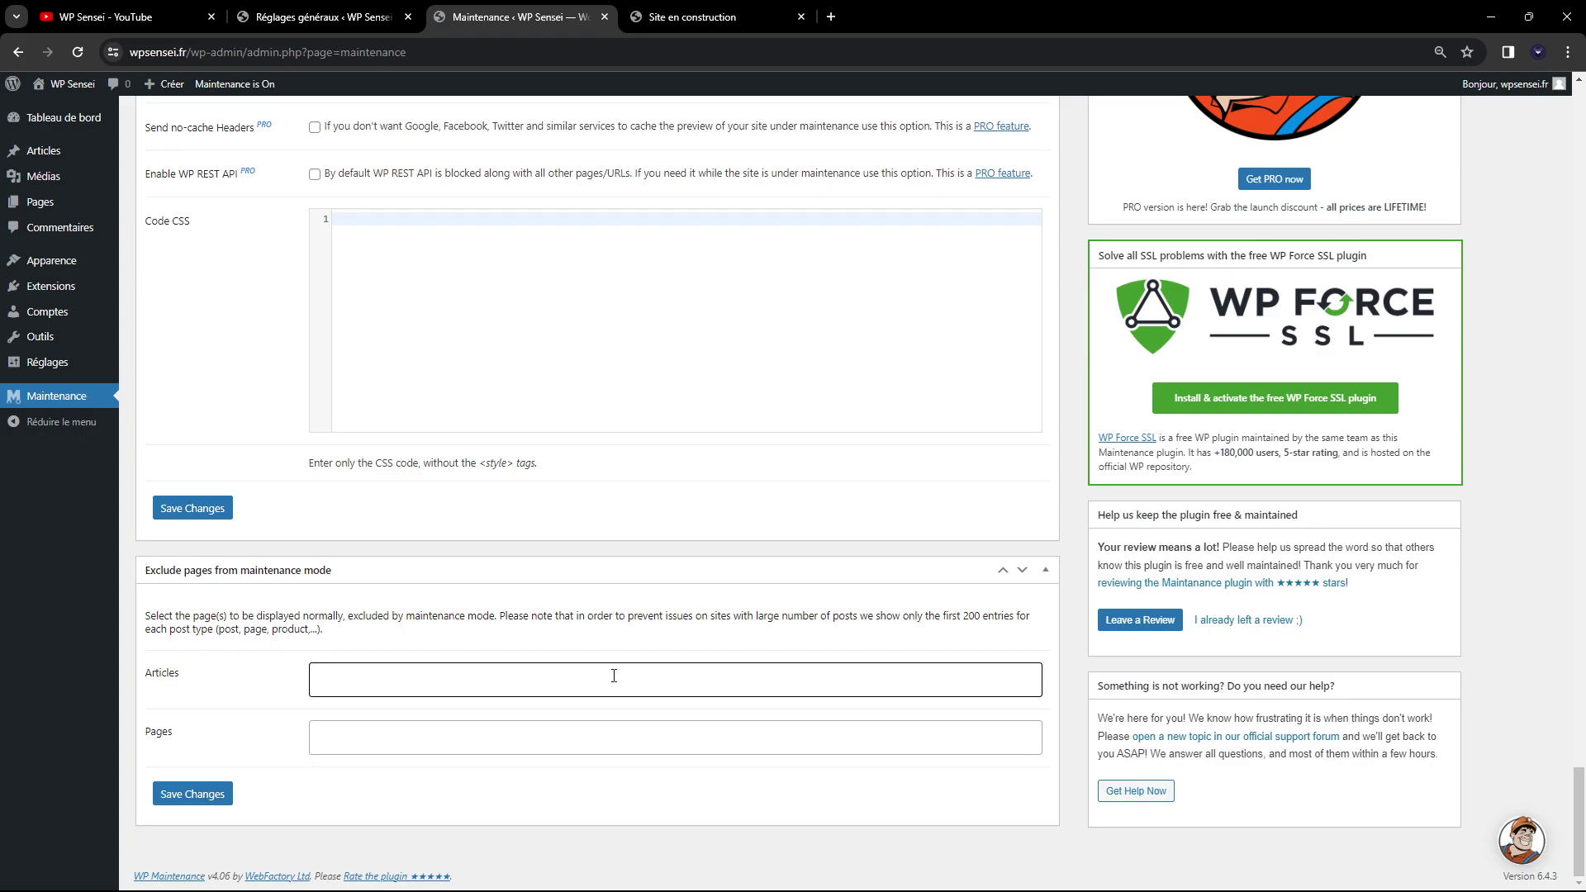
- Compare the maintenance preview with the plugin's exclusion, Advanced, Design and Content settings, and return to the start of the settings page
{"action": "left_click", "coordinate": [661, 17]}
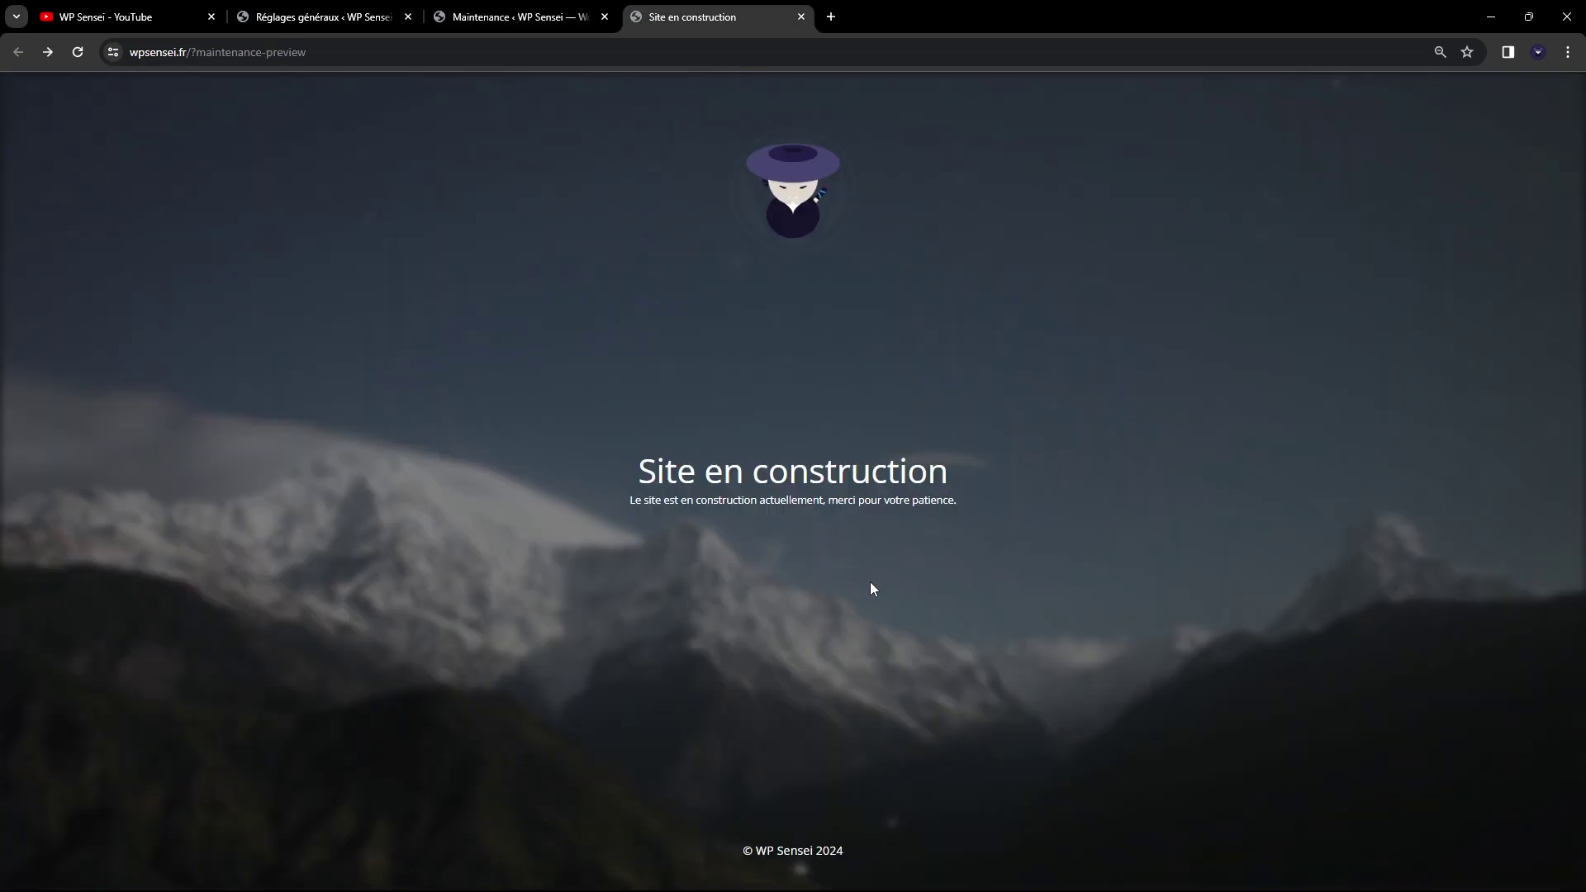
{"action": "left_click", "coordinate": [508, 13]}
{"action": "scroll", "coordinate": [577, 251], "scroll_direction": "up", "scroll_amount": 5}
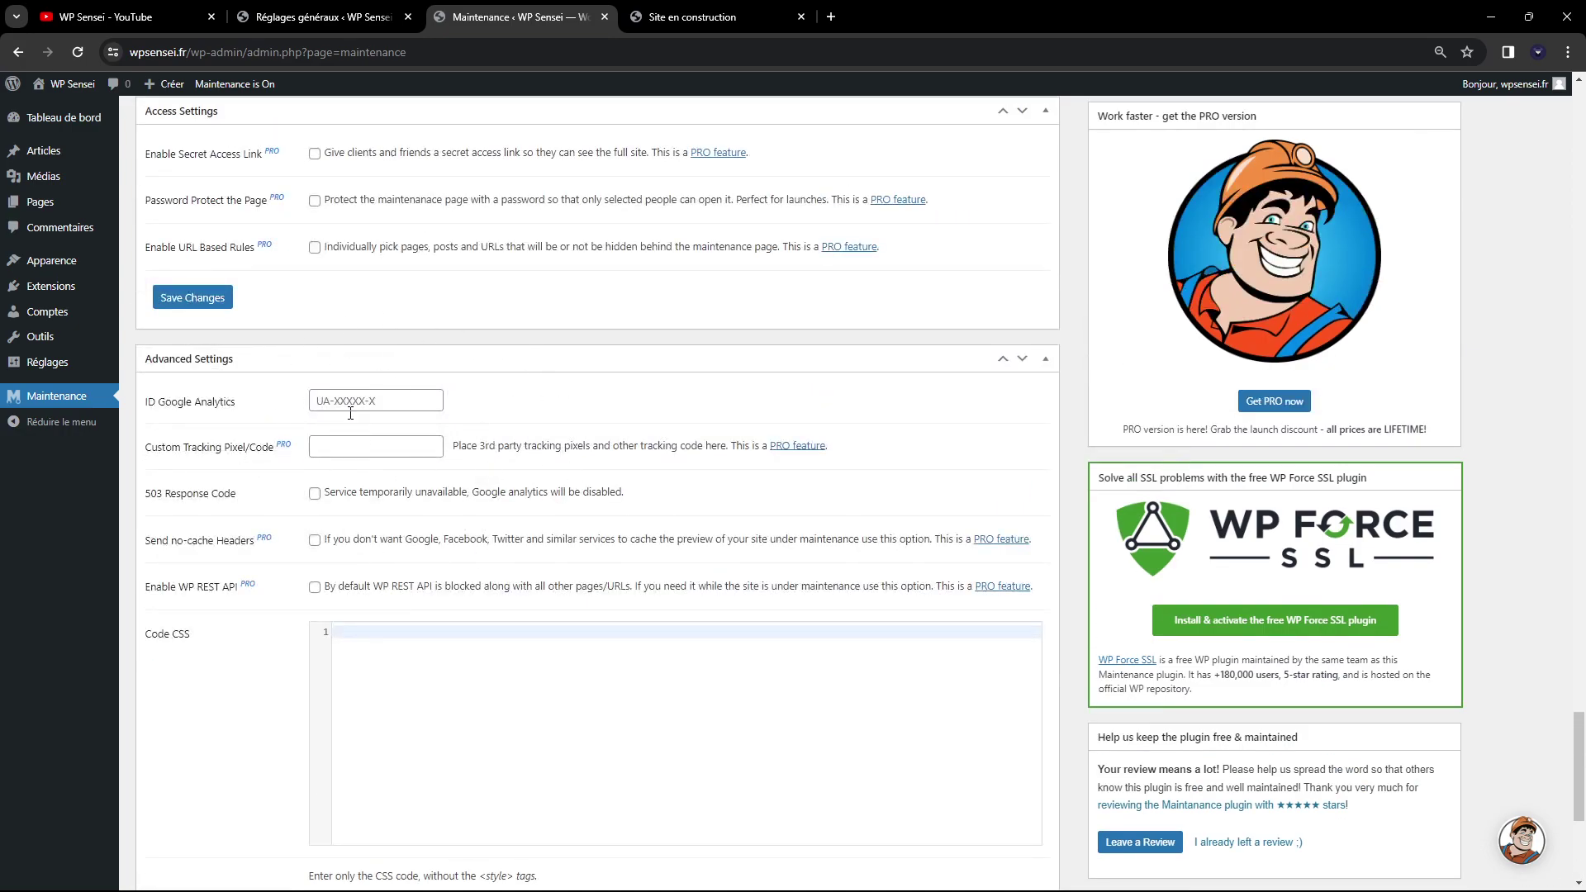
{"action": "scroll", "coordinate": [286, 400], "scroll_direction": "down", "scroll_amount": 4}
{"action": "scroll", "coordinate": [285, 400], "scroll_direction": "down", "scroll_amount": 1}
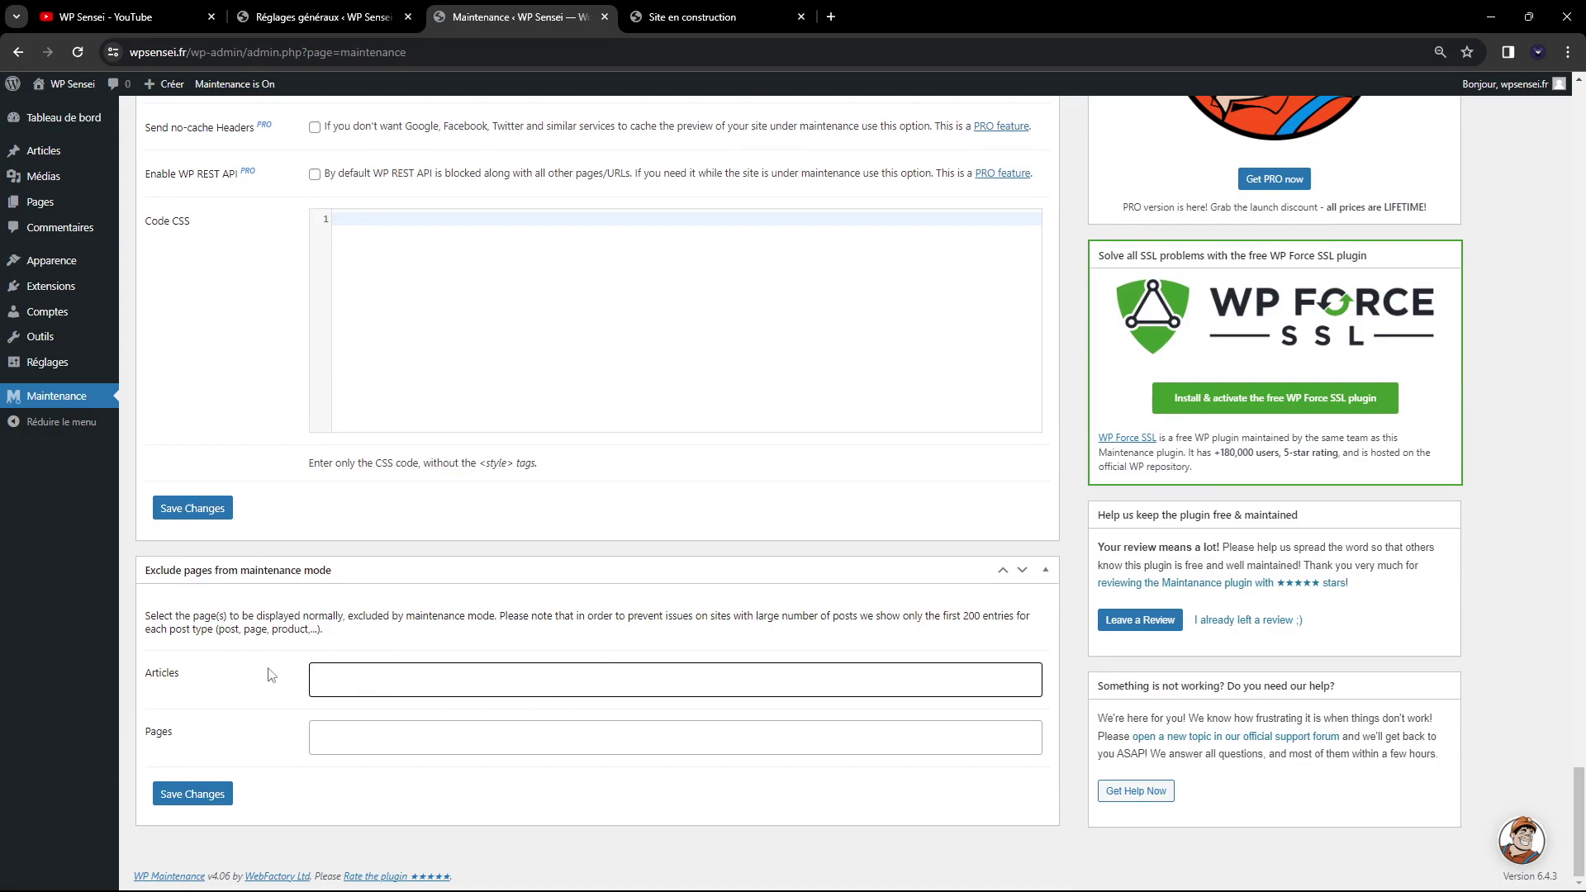
{"action": "scroll", "coordinate": [267, 677], "scroll_direction": "up", "scroll_amount": 10}
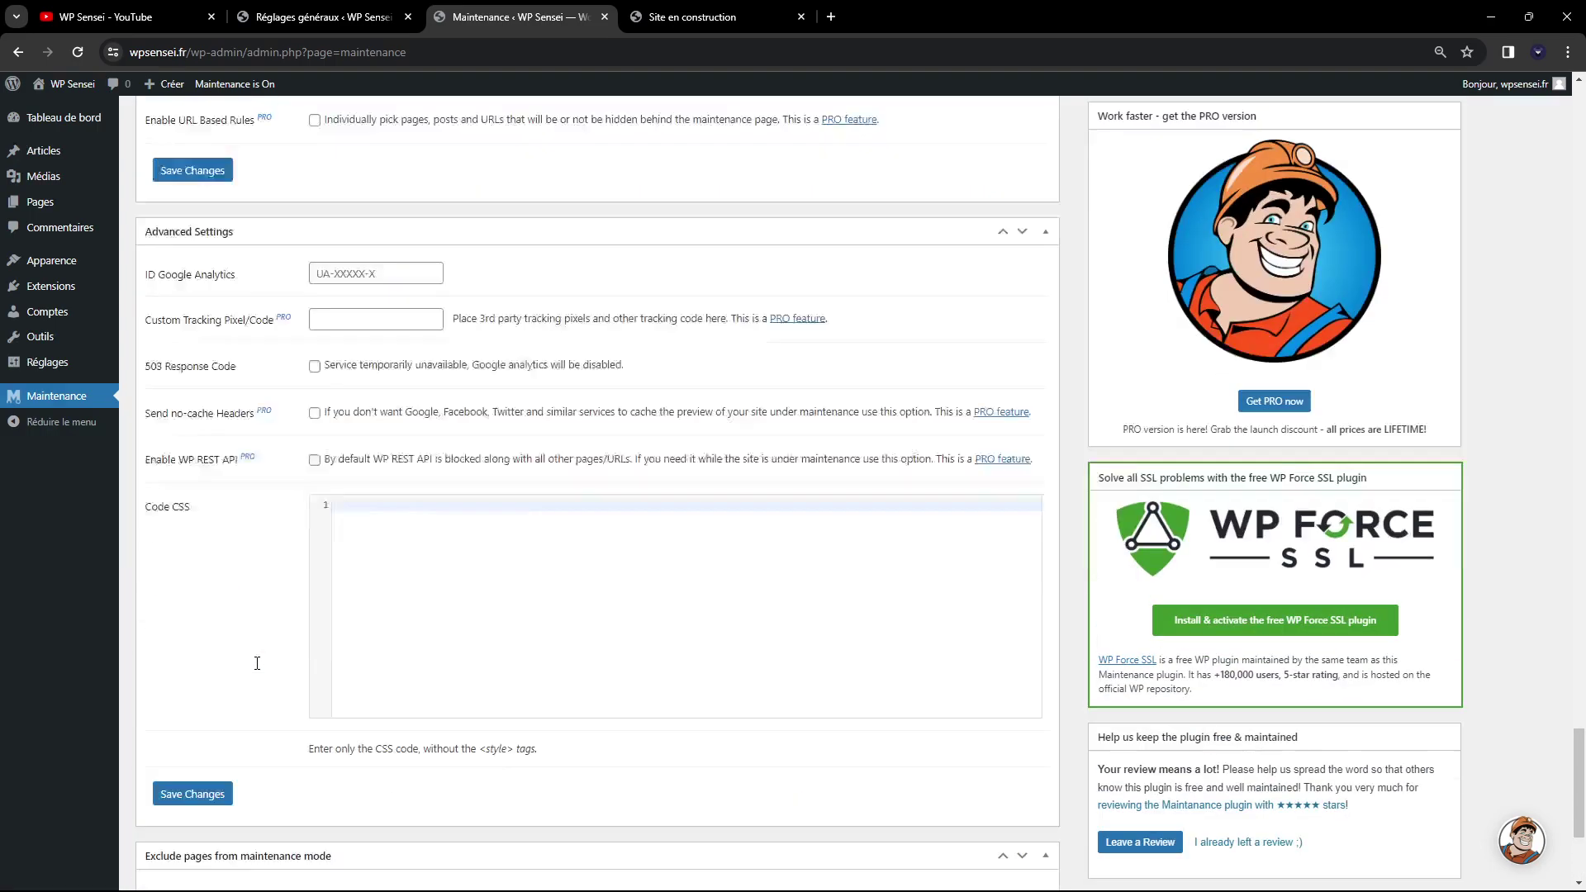
{"action": "scroll", "coordinate": [253, 668], "scroll_direction": "up", "scroll_amount": 20}
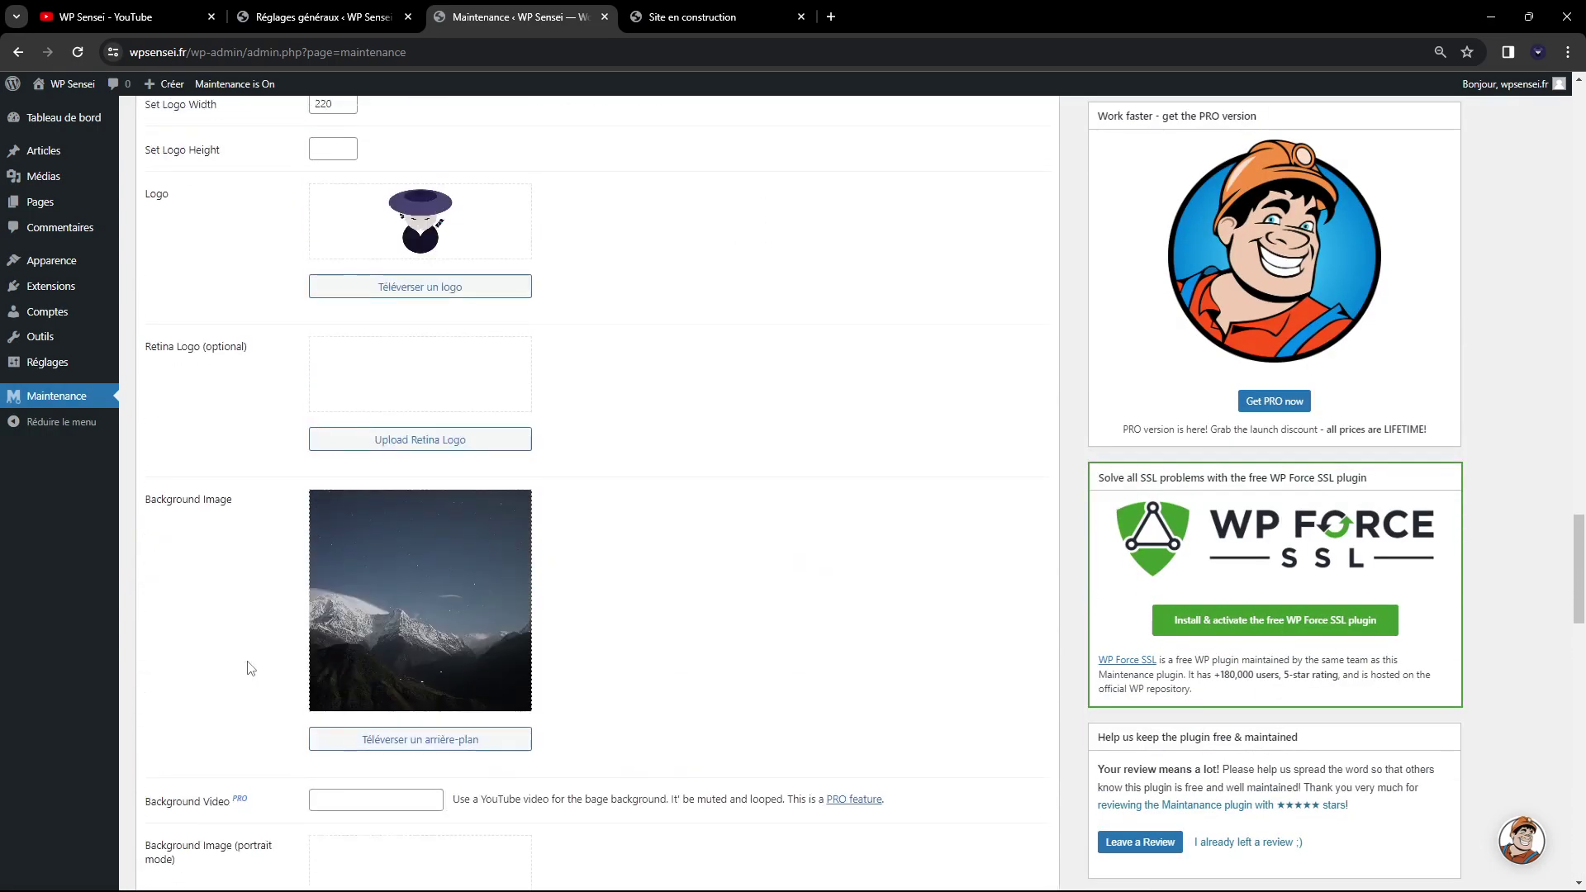
{"action": "scroll", "coordinate": [317, 626], "scroll_direction": "up", "scroll_amount": 15}
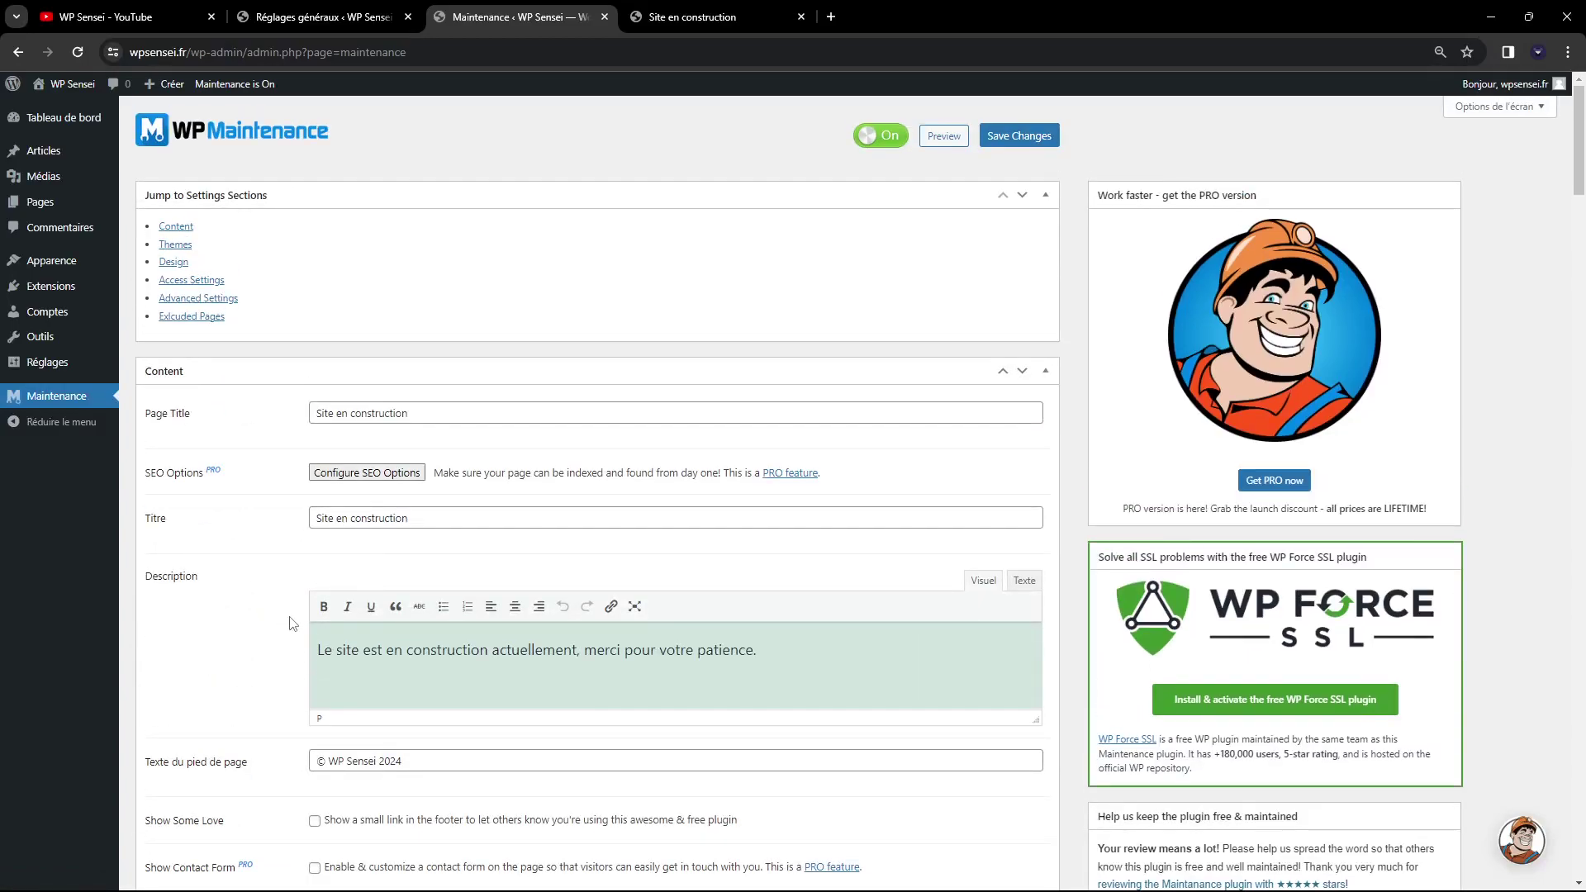
{"action": "left_click", "coordinate": [661, 17]}
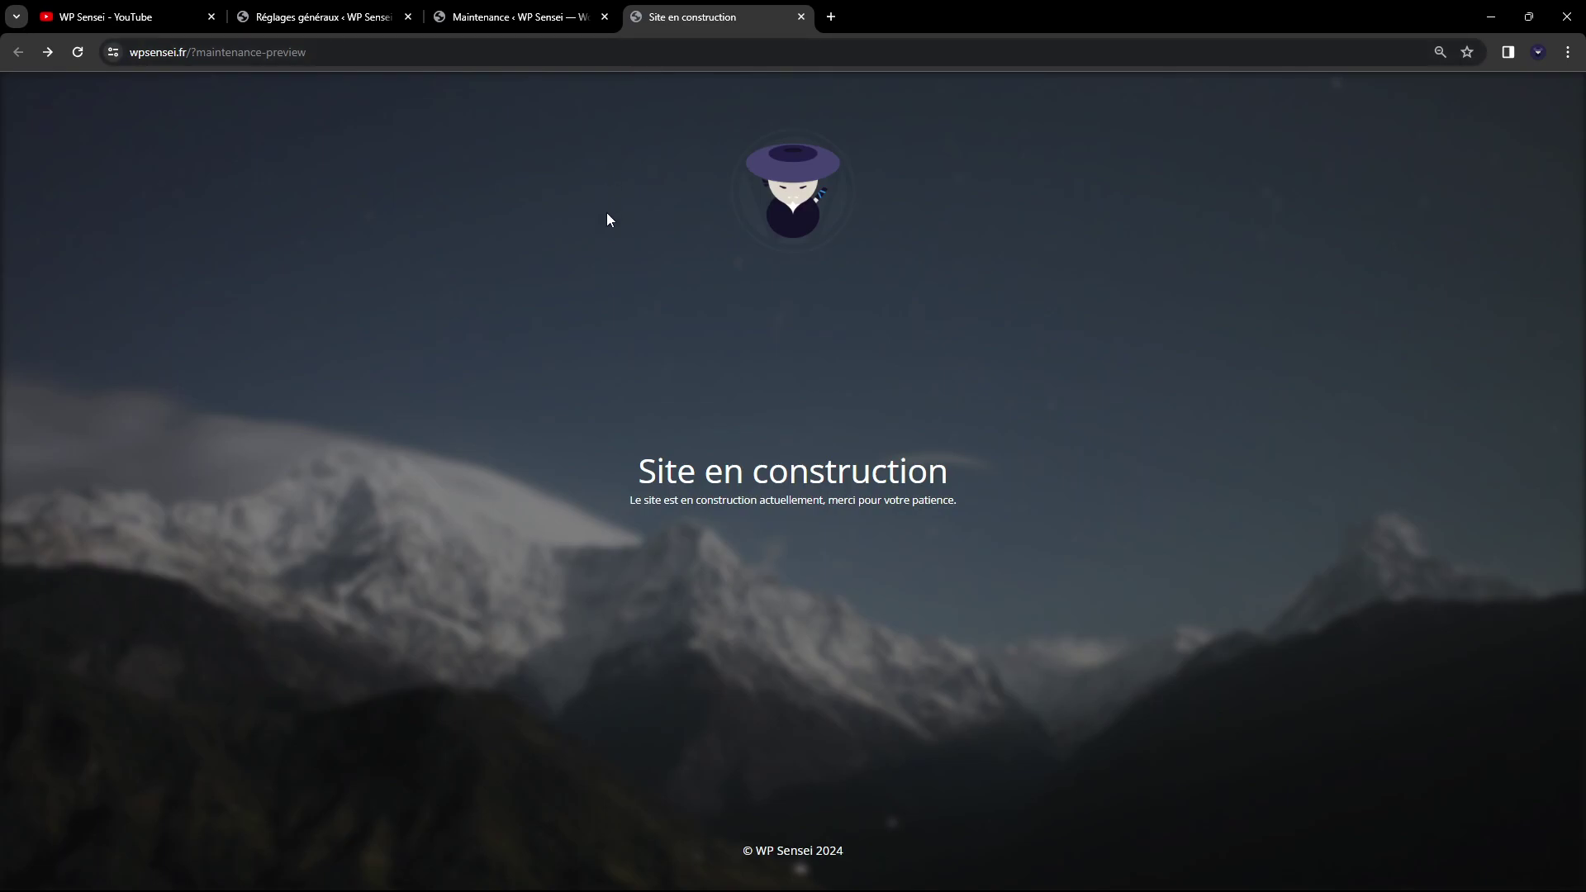
{"action": "left_click", "coordinate": [520, 15]}
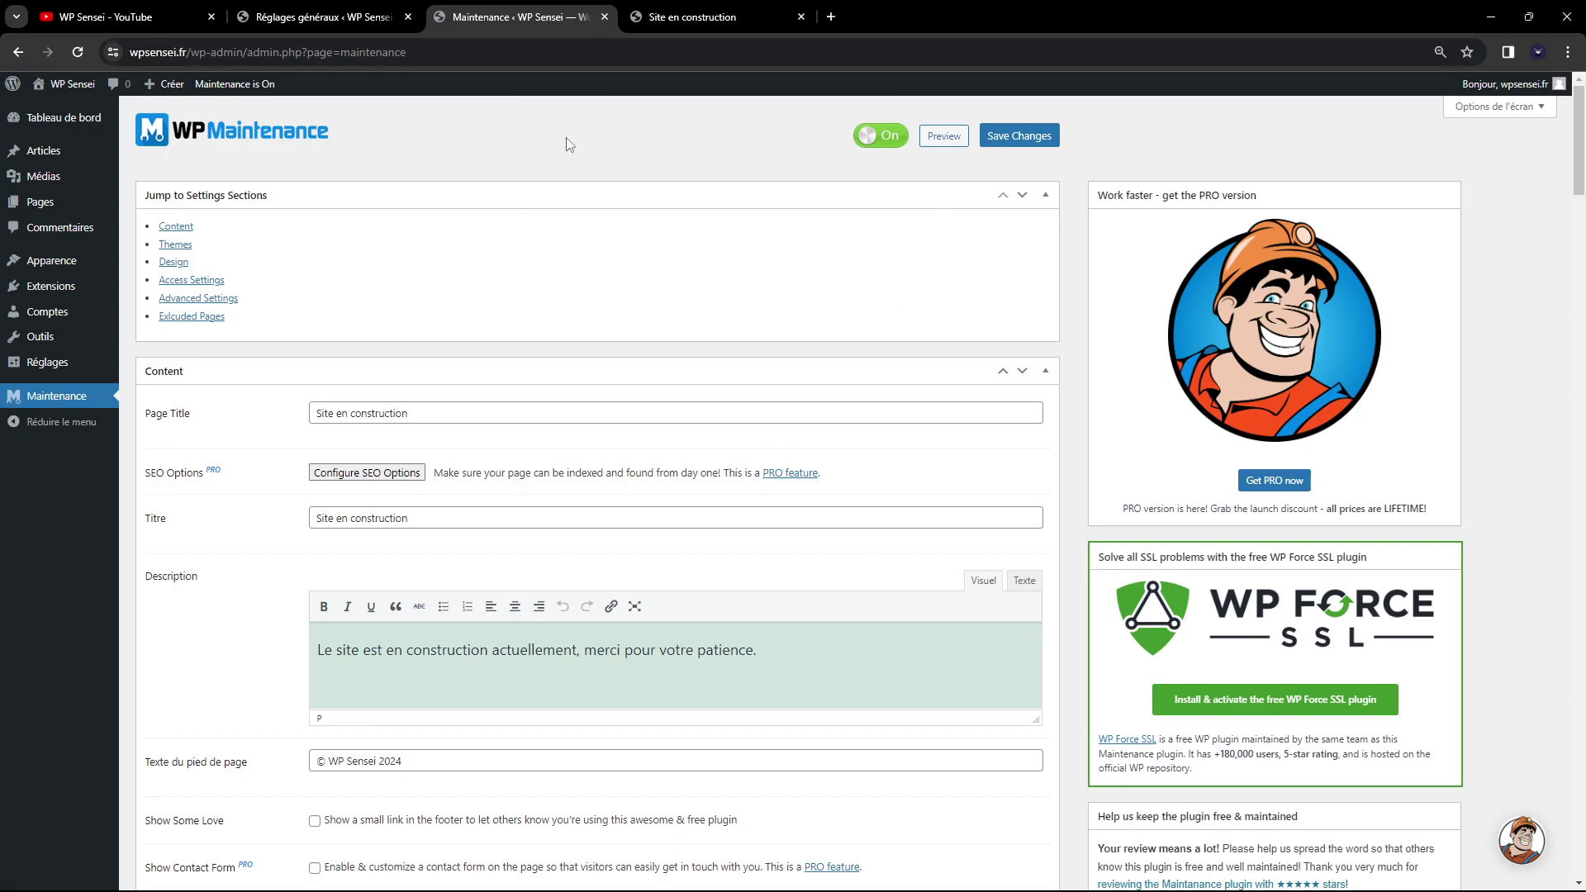
- Switch maintenance mode to Off without saving the change, and open the list of installed plugins
{"action": "left_click", "coordinate": [899, 137]}
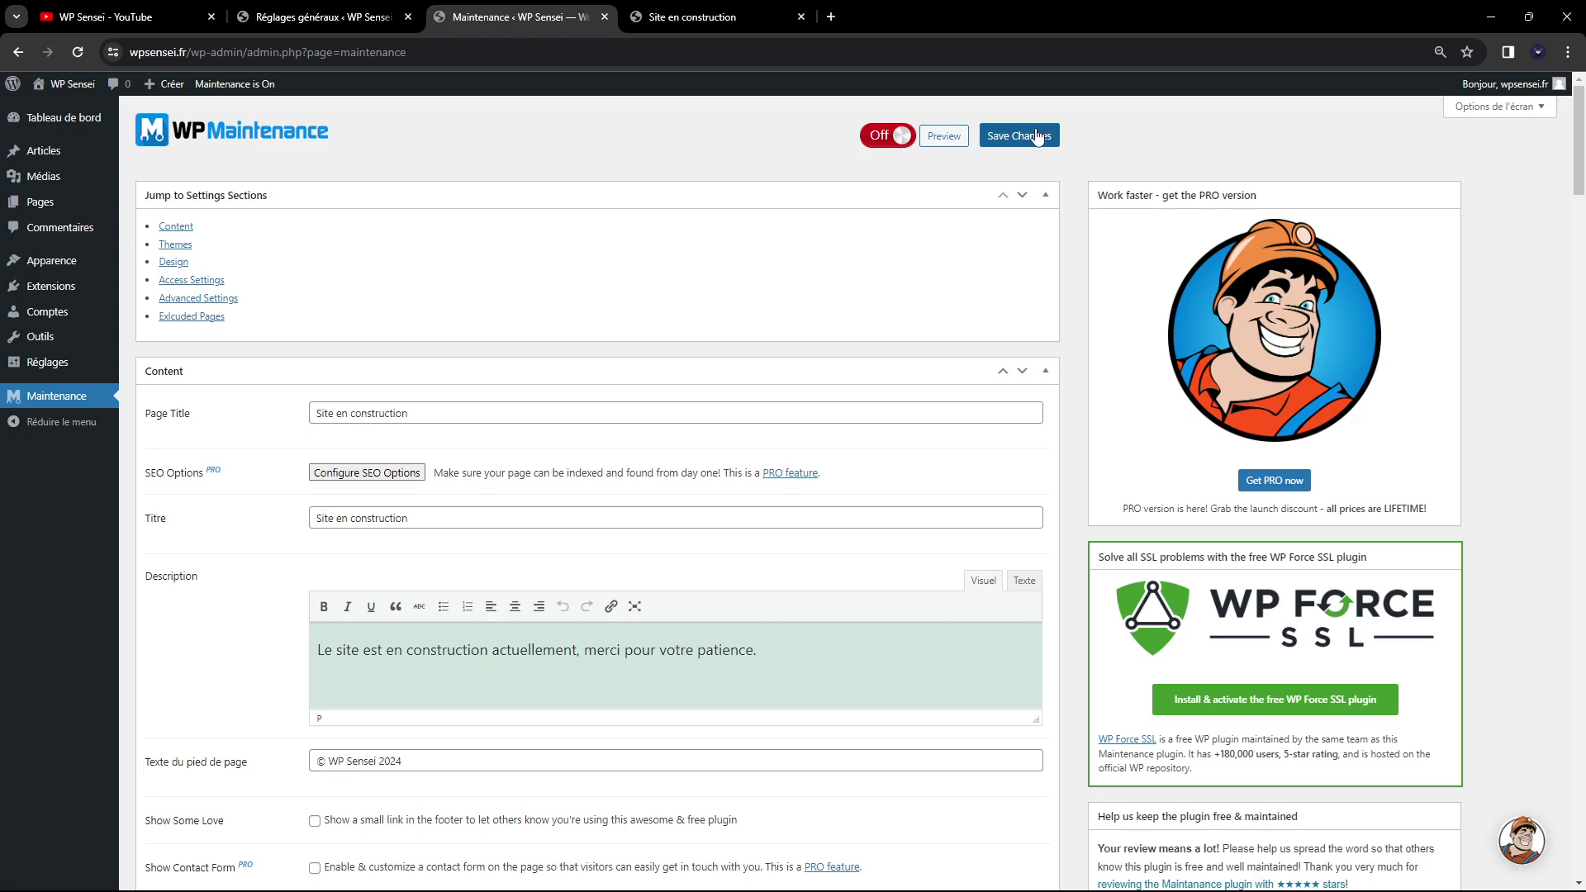
{"action": "left_click", "coordinate": [51, 286]}
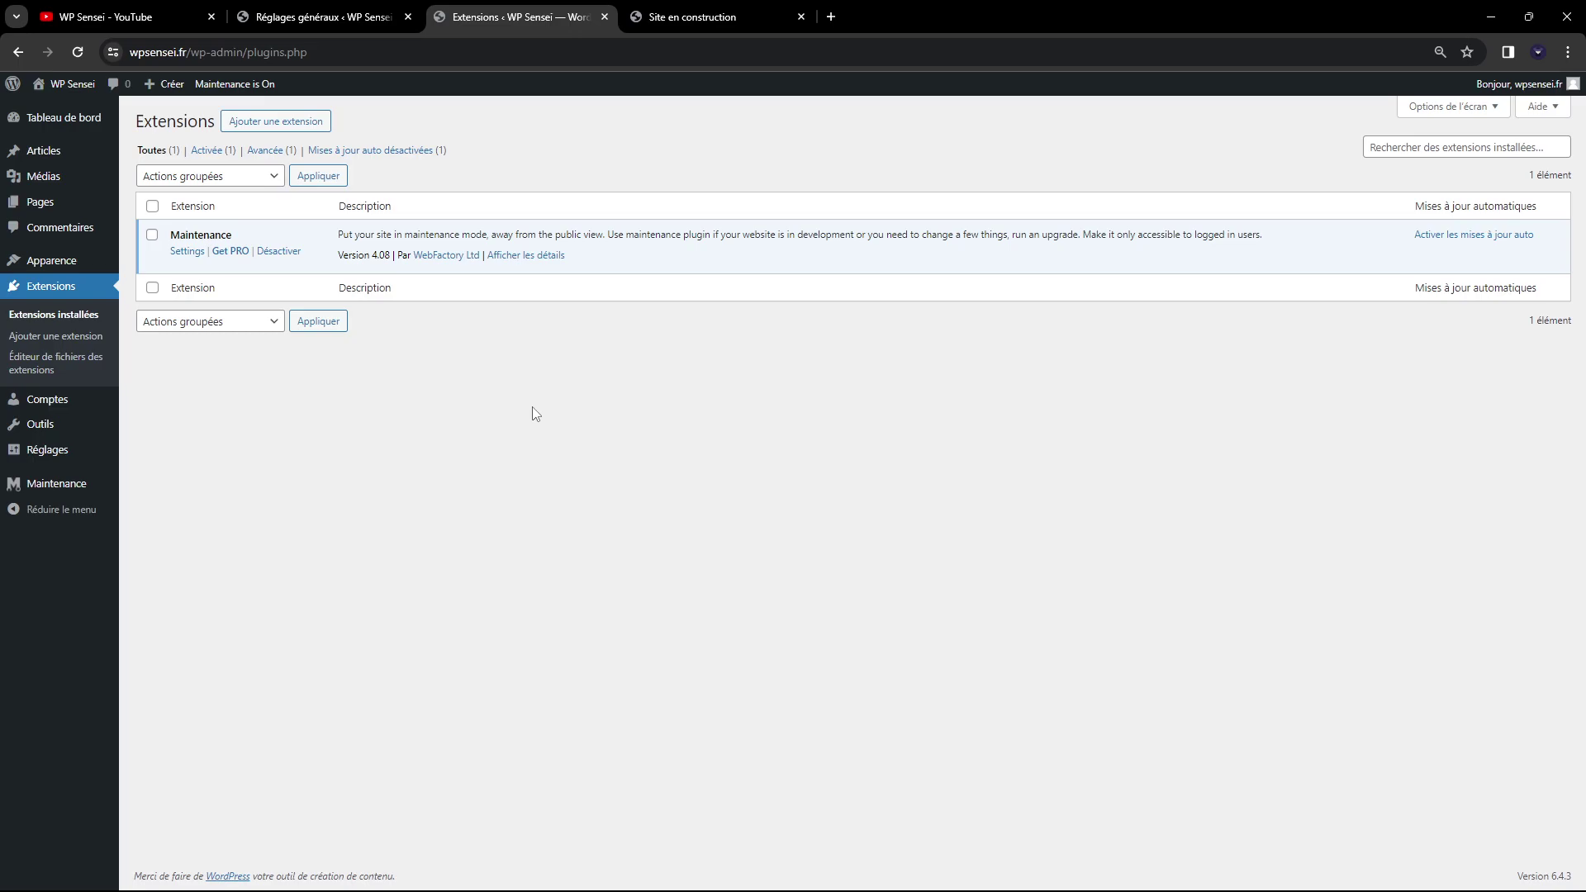
- Switch to the WP Sensei channel page on YouTube
{"action": "left_click", "coordinate": [159, 10]}
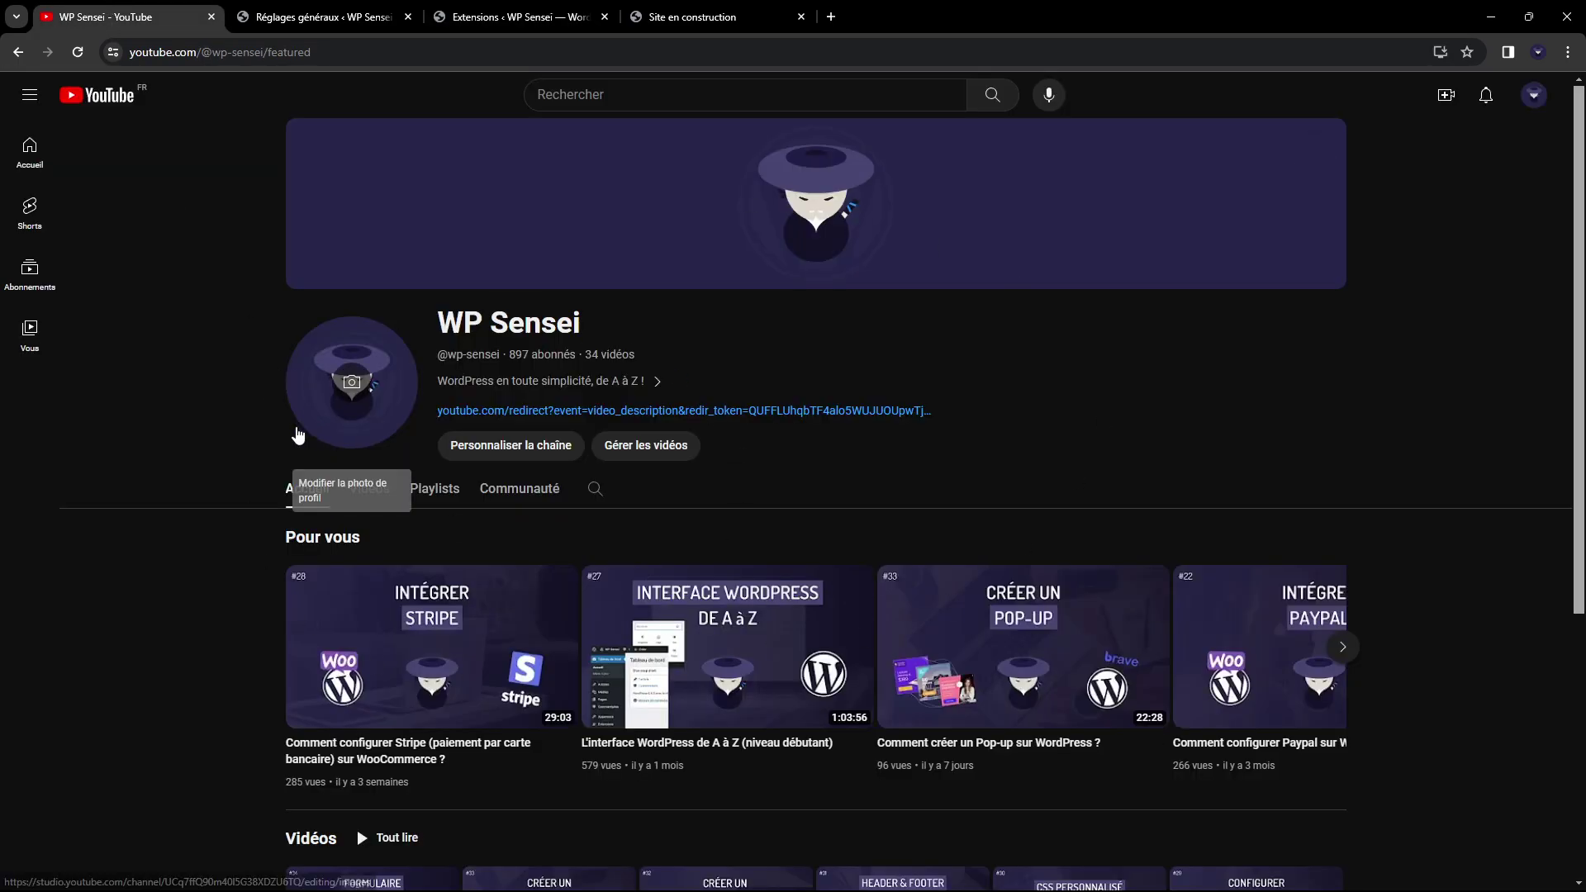